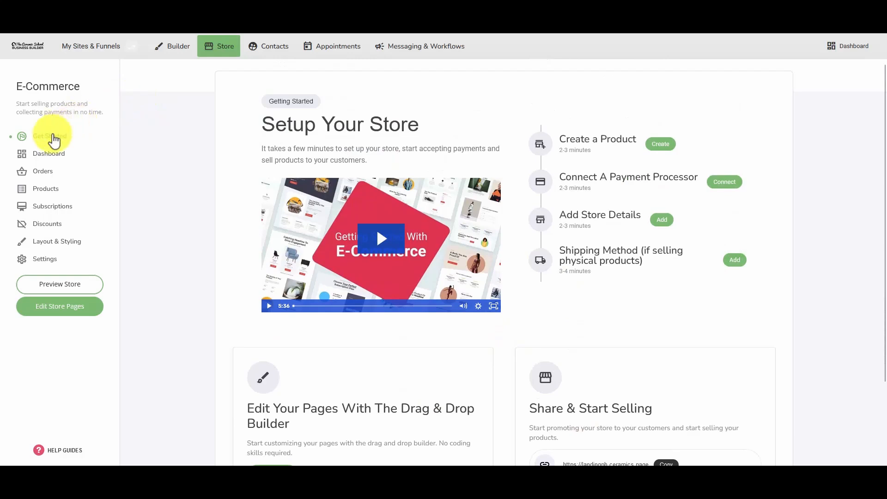
Review the store dashboard's Subscriptions, Upsells & Downsells and Top Performers reports, including top users and sources, and return to Sales Overview
{"action": "left_click", "coordinate": [44, 159]}
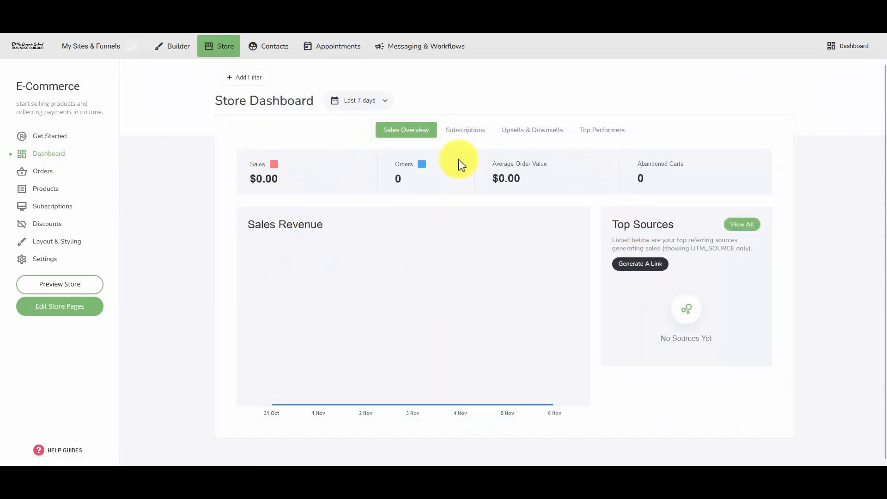
{"action": "left_click", "coordinate": [462, 130]}
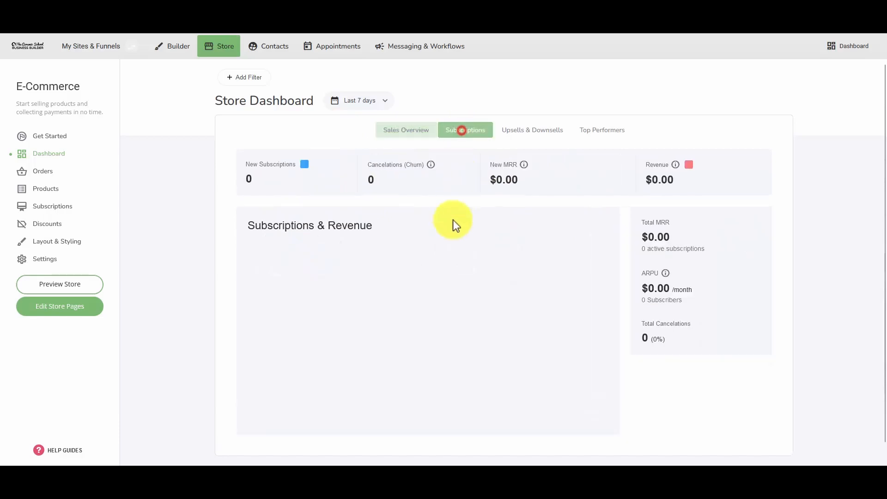
{"action": "left_click", "coordinate": [550, 139]}
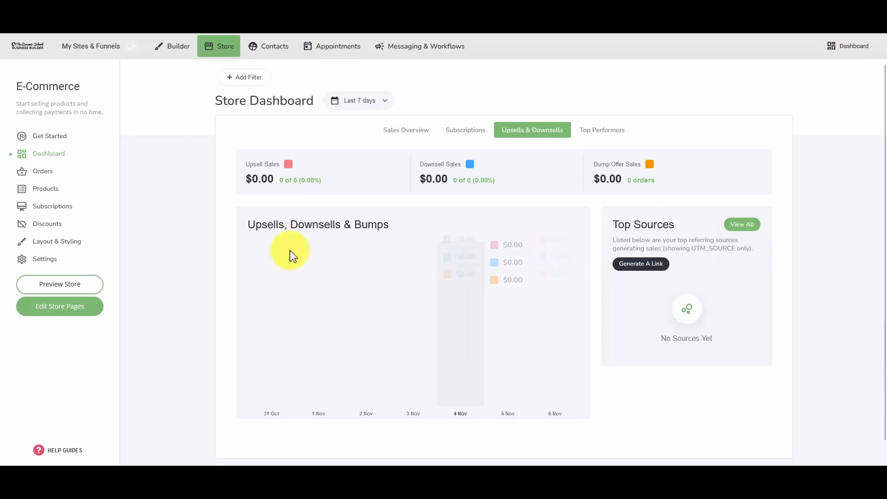
{"action": "left_click", "coordinate": [607, 129]}
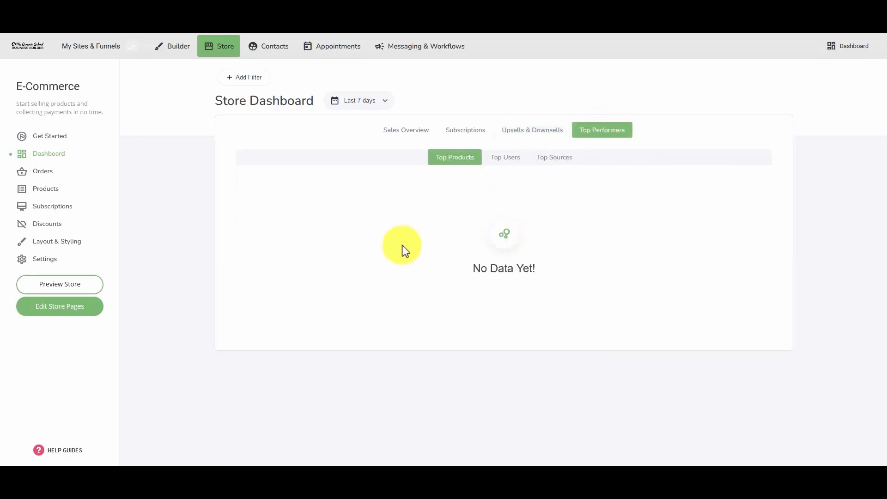
{"action": "left_click", "coordinate": [522, 157]}
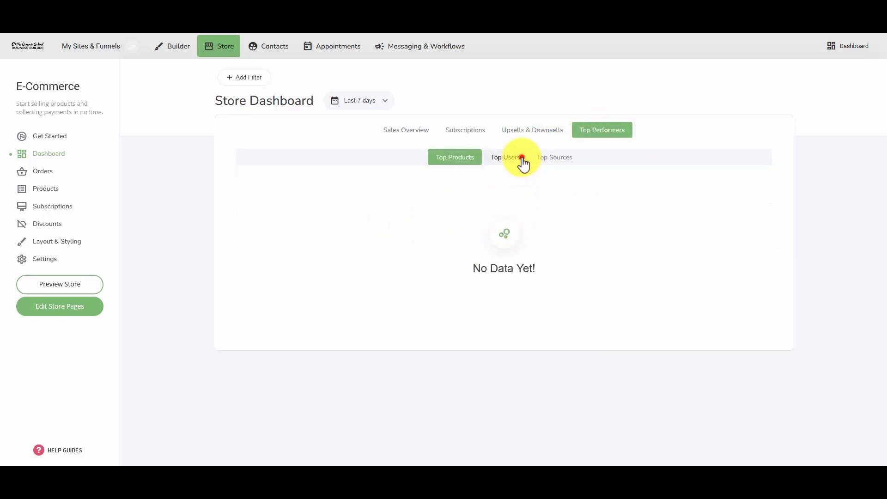
{"action": "left_click", "coordinate": [550, 160]}
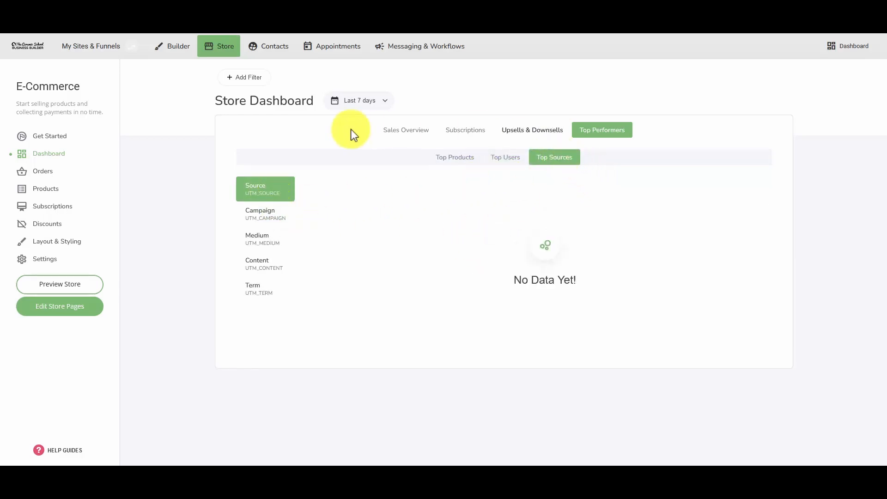
{"action": "left_click", "coordinate": [425, 134]}
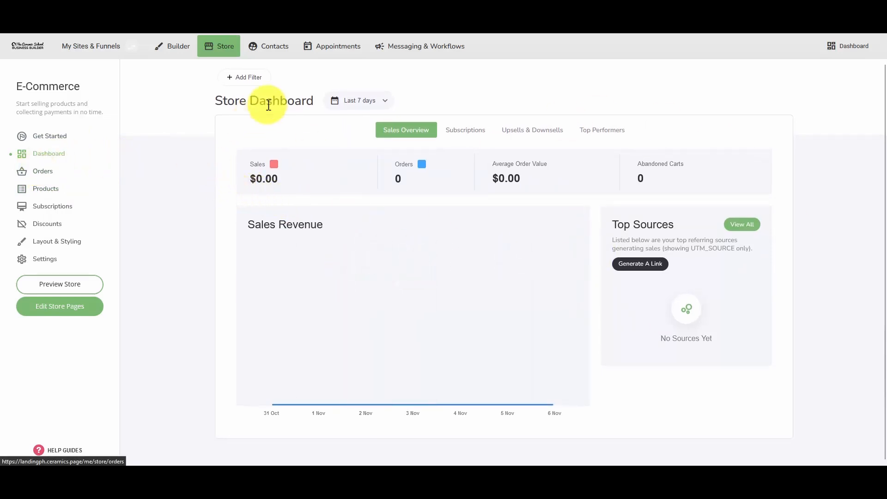
Examine the store dashboard's available date ranges and filter criteria without applying any
{"action": "left_click", "coordinate": [352, 100]}
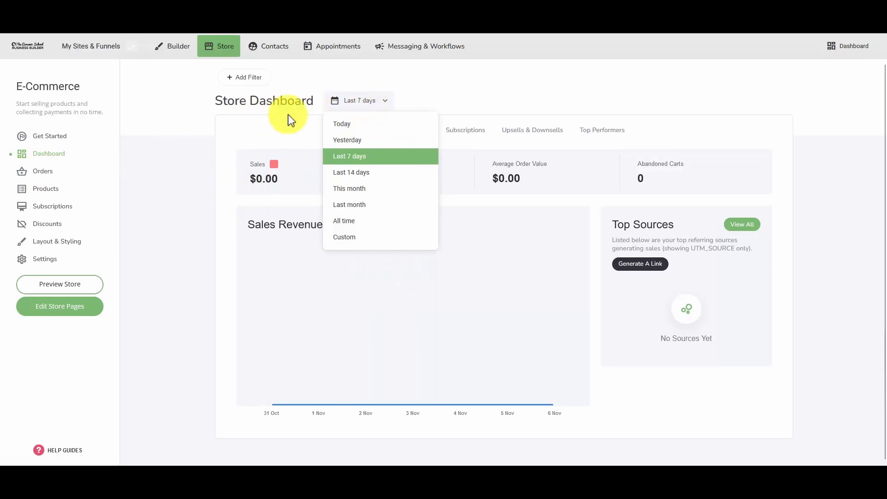
{"action": "left_click", "coordinate": [442, 98]}
{"action": "left_click", "coordinate": [243, 82]}
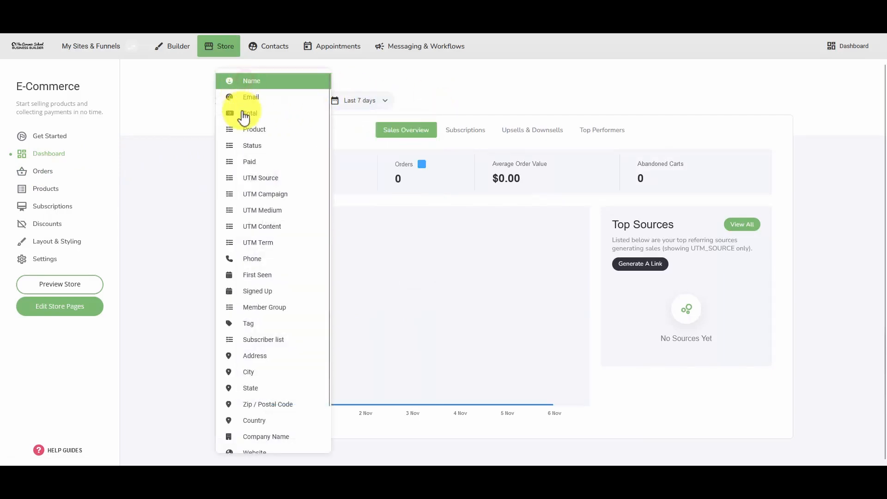
{"action": "scroll", "coordinate": [264, 330], "scroll_direction": "down", "scroll_amount": 1}
{"action": "scroll", "coordinate": [273, 337], "scroll_direction": "up", "scroll_amount": 1}
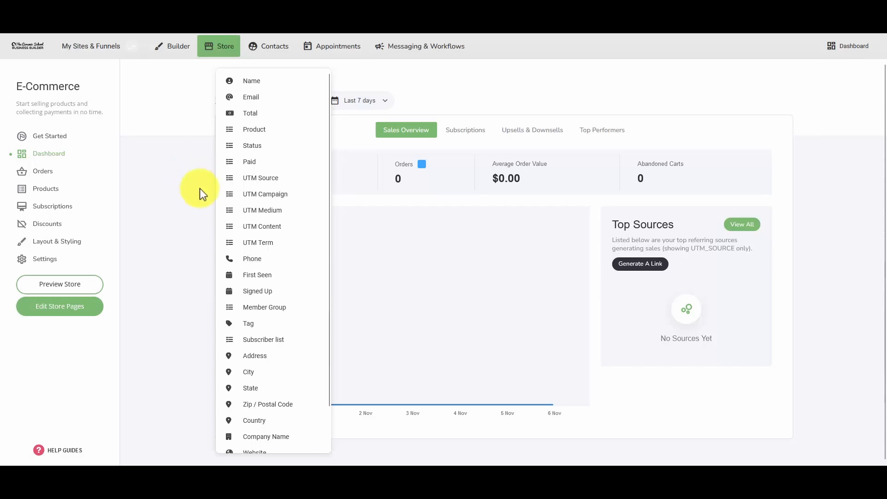
{"action": "left_click", "coordinate": [172, 220]}
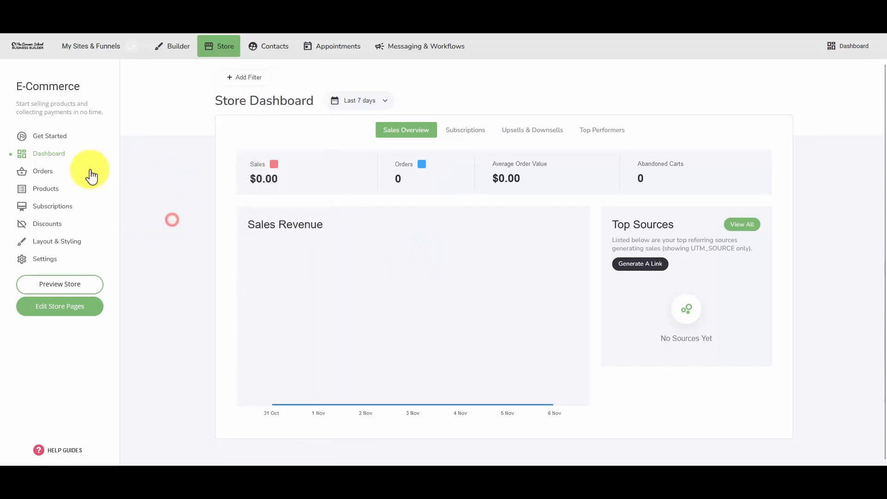
Look through the store's Orders, Products, Subscriptions and Discounts pages in turn
{"action": "left_click", "coordinate": [54, 179]}
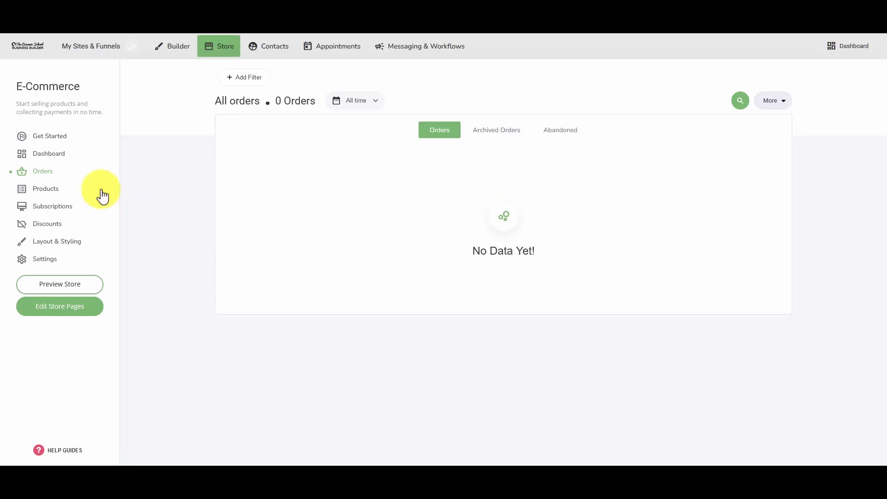
{"action": "left_click", "coordinate": [54, 189]}
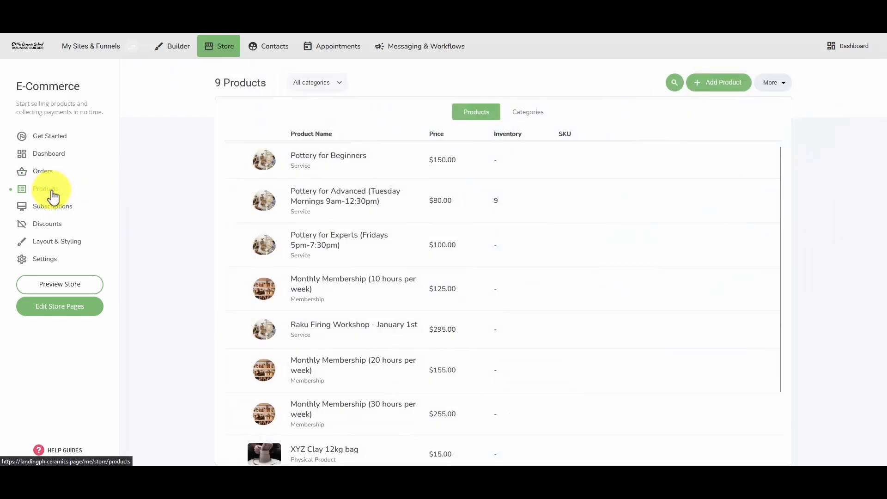
{"action": "left_click", "coordinate": [64, 215]}
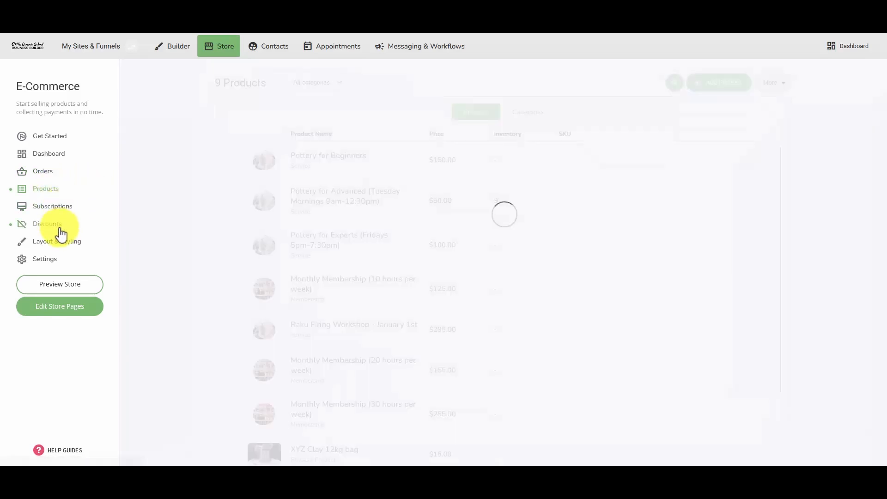
{"action": "left_click", "coordinate": [49, 226]}
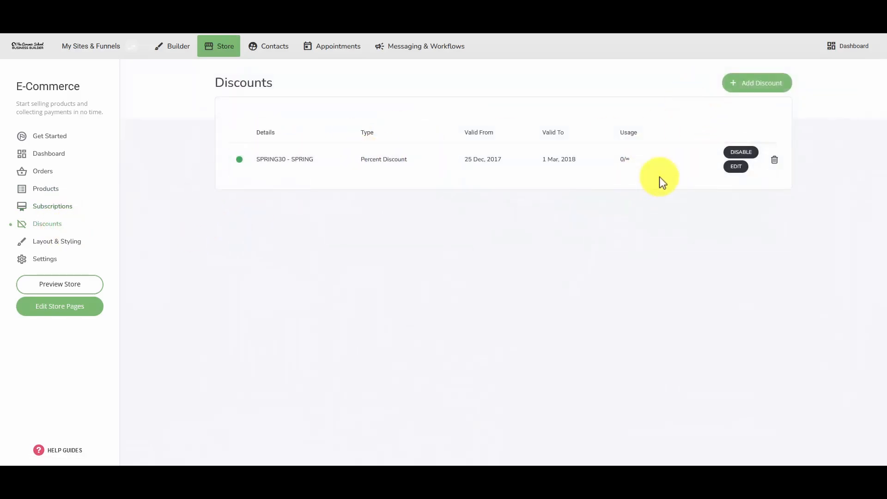
Review the Store Layout & Styling options for the product, listing, cart and checkout pages
{"action": "left_click", "coordinate": [64, 242]}
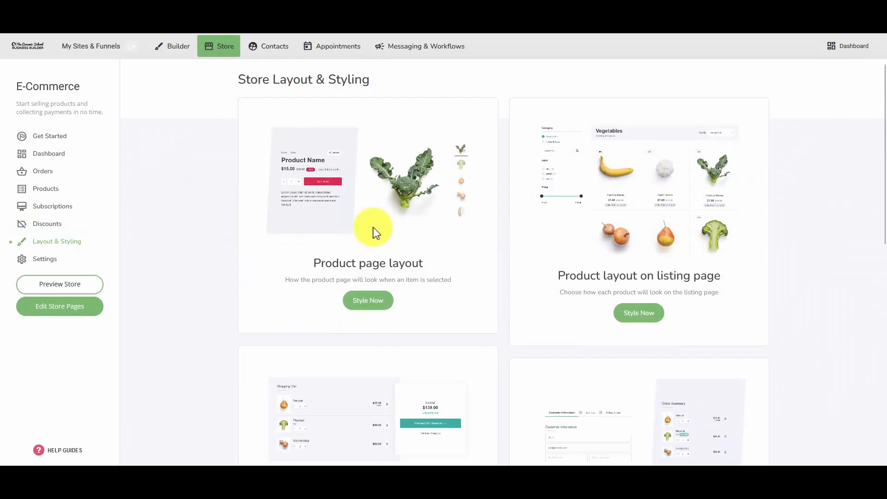
{"action": "scroll", "coordinate": [340, 321], "scroll_direction": "down", "scroll_amount": 6}
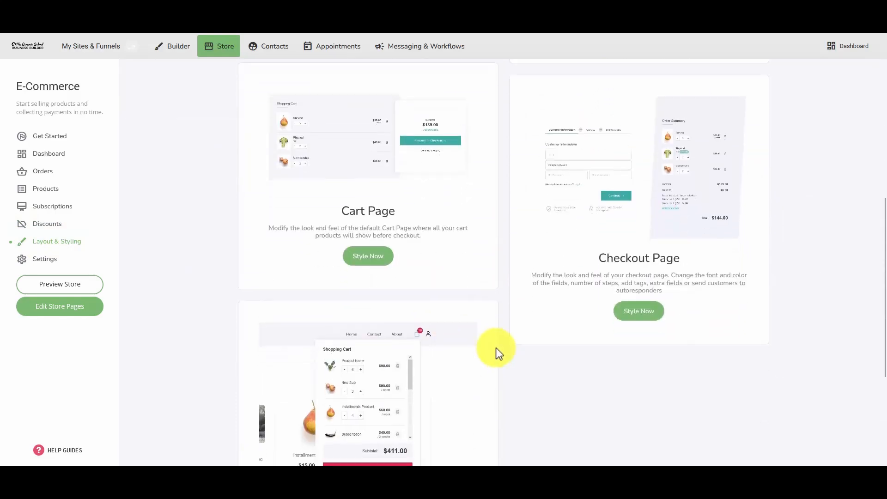
{"action": "scroll", "coordinate": [495, 349], "scroll_direction": "up", "scroll_amount": 4}
{"action": "scroll", "coordinate": [459, 223], "scroll_direction": "up", "scroll_amount": 3}
Open the store settings and inspect the Email for Order Notifications field in Store Details, leaving it empty
{"action": "left_click", "coordinate": [44, 259]}
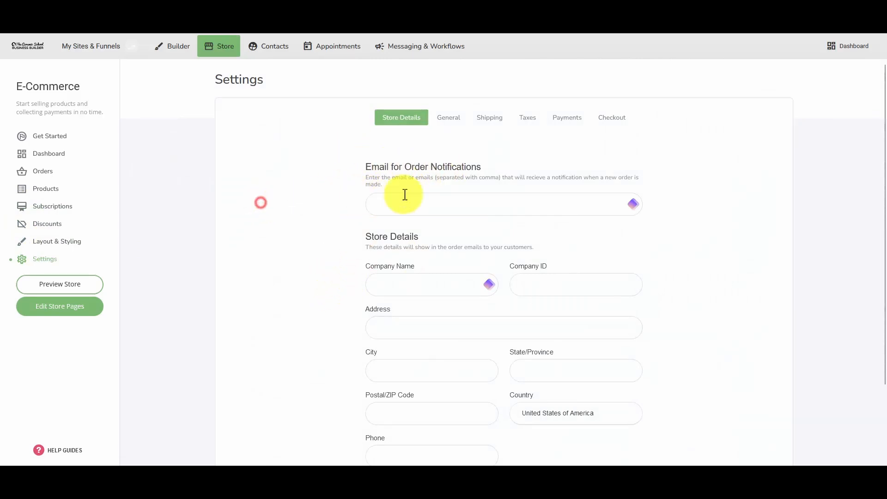
{"action": "left_click", "coordinate": [461, 202]}
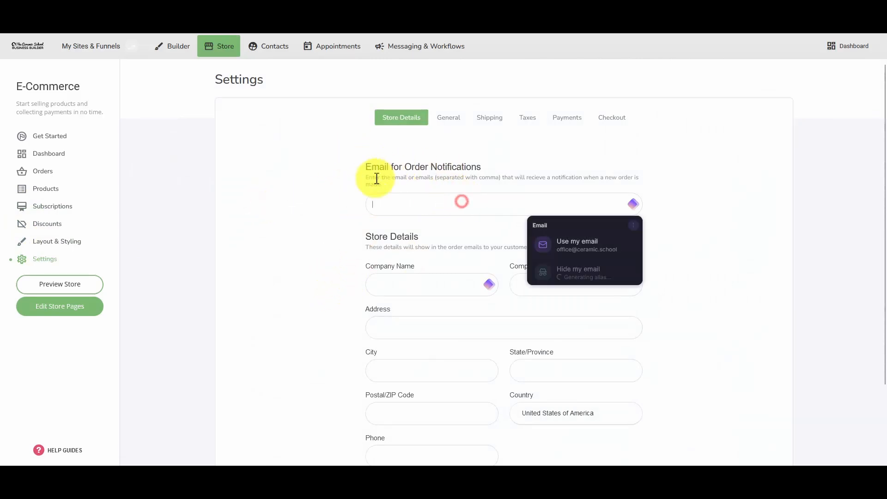
{"action": "left_click", "coordinate": [462, 204]}
{"action": "left_click", "coordinate": [691, 194]}
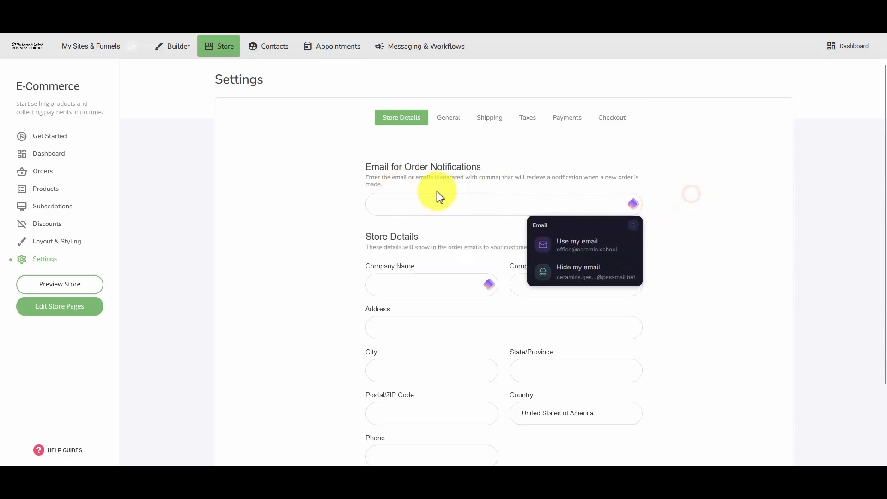
{"action": "left_click", "coordinate": [302, 196]}
{"action": "left_click", "coordinate": [397, 201]}
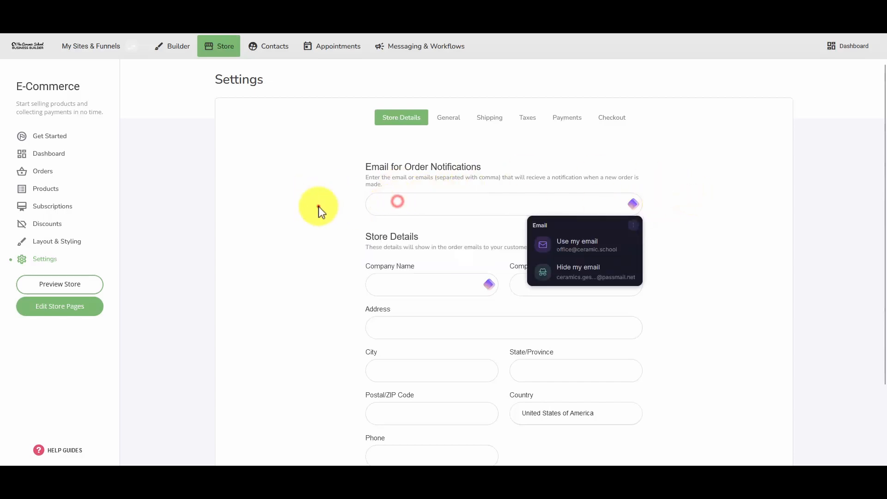
{"action": "left_click", "coordinate": [563, 206]}
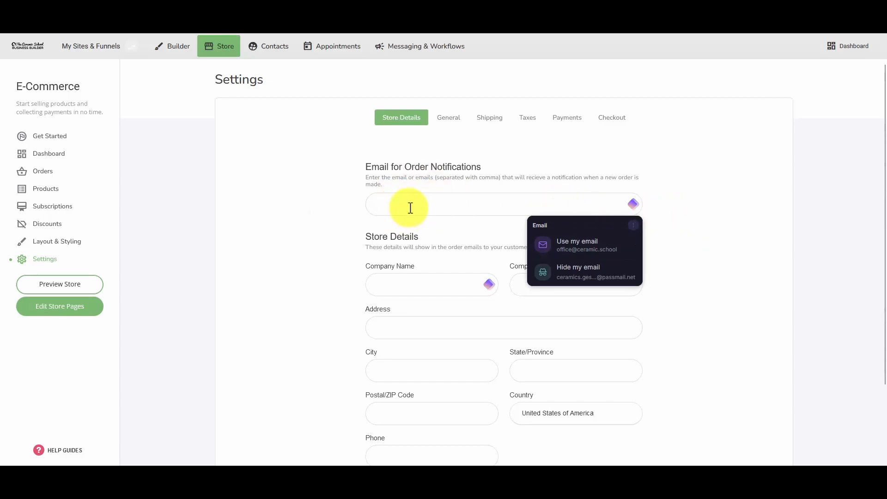
{"action": "left_click", "coordinate": [370, 207]}
{"action": "left_click", "coordinate": [335, 207]}
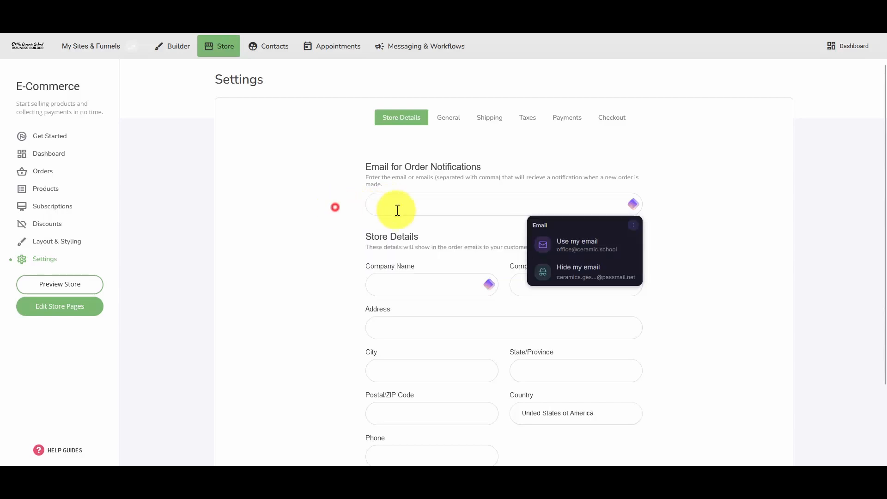
Look over the company name, address and phone fields in the Store Details settings without filling them in
{"action": "scroll", "coordinate": [310, 246], "scroll_direction": "down", "scroll_amount": 2}
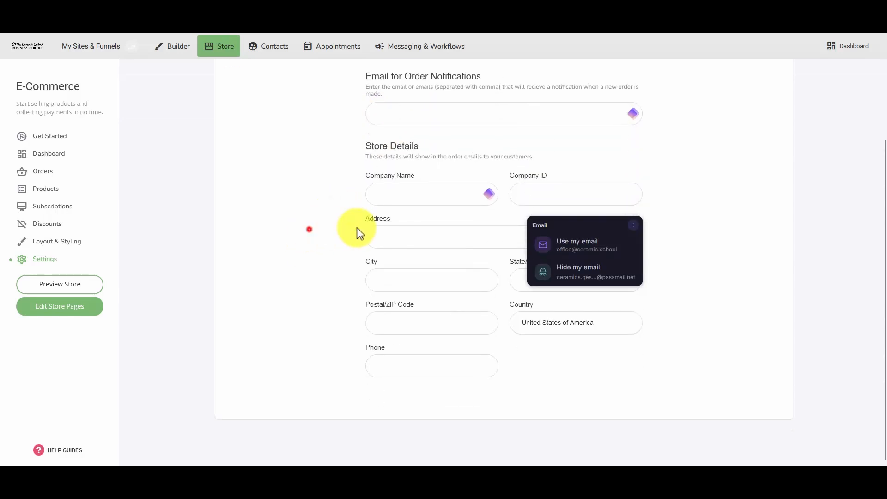
{"action": "left_click", "coordinate": [428, 204]}
{"action": "left_click", "coordinate": [412, 237]}
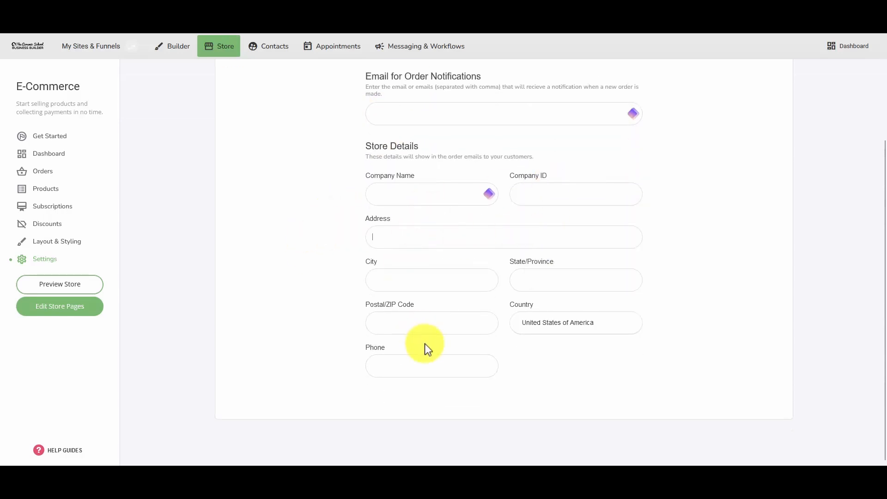
{"action": "scroll", "coordinate": [446, 357], "scroll_direction": "up", "scroll_amount": 2}
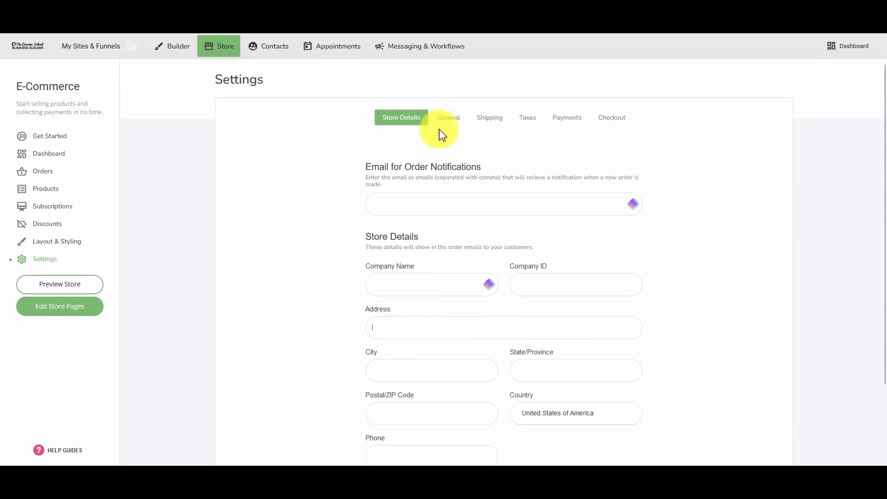
Open the General store settings and view the available currencies without changing the selection
{"action": "left_click", "coordinate": [449, 122]}
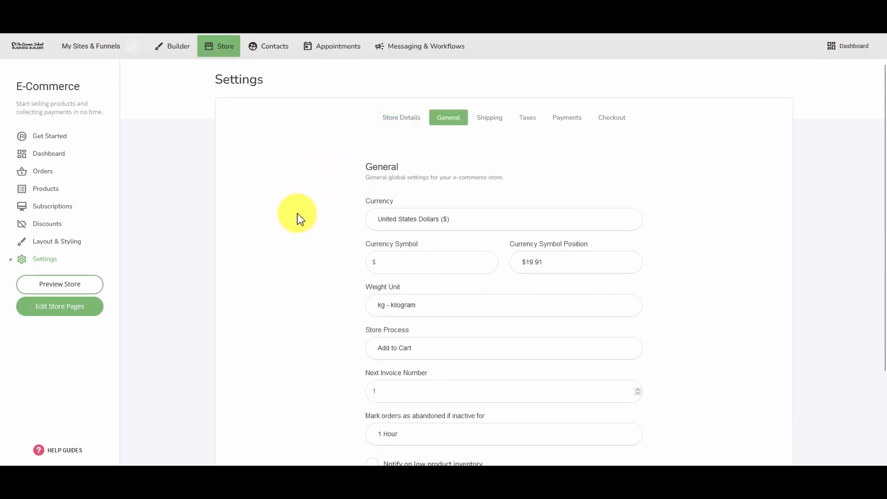
{"action": "scroll", "coordinate": [315, 208], "scroll_direction": "down", "scroll_amount": 1}
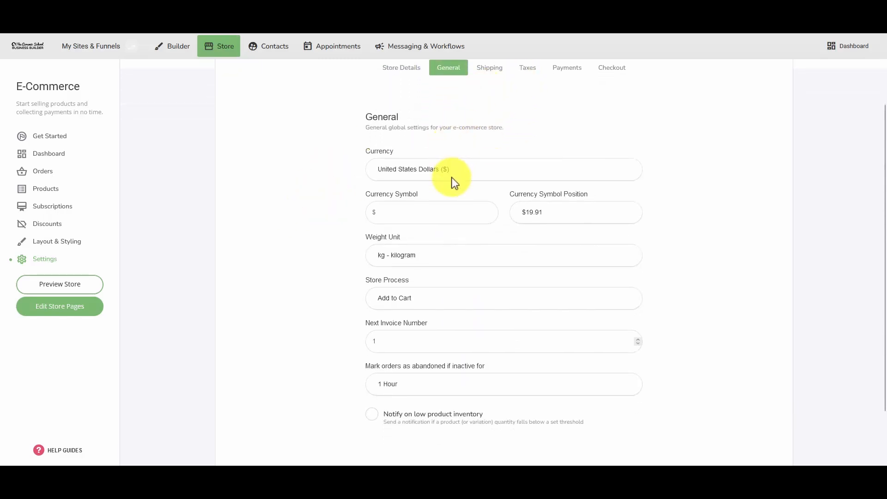
{"action": "left_click", "coordinate": [455, 171]}
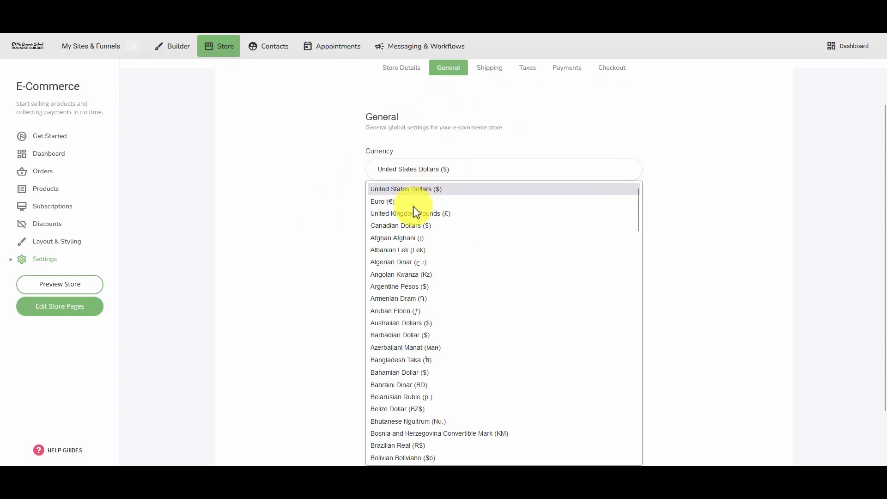
{"action": "left_click", "coordinate": [329, 331]}
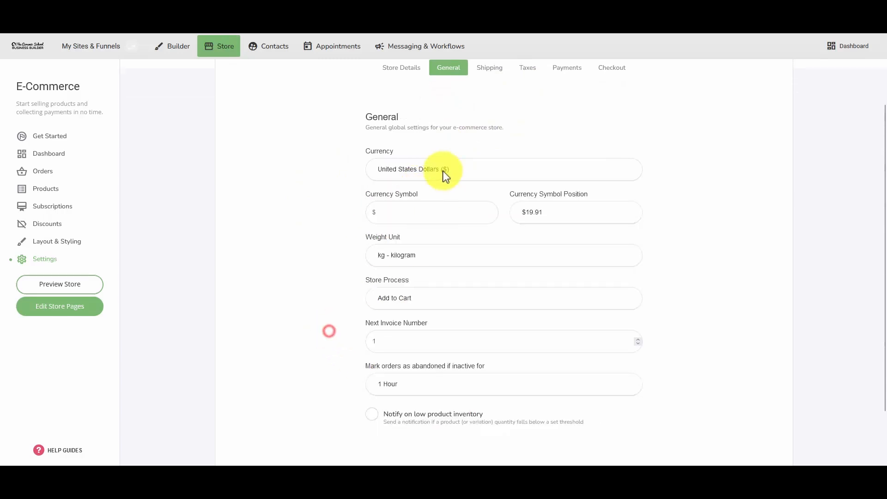
View the available Weight Unit options in the General settings without changing the selection
{"action": "left_click", "coordinate": [405, 256]}
{"action": "left_click", "coordinate": [359, 250]}
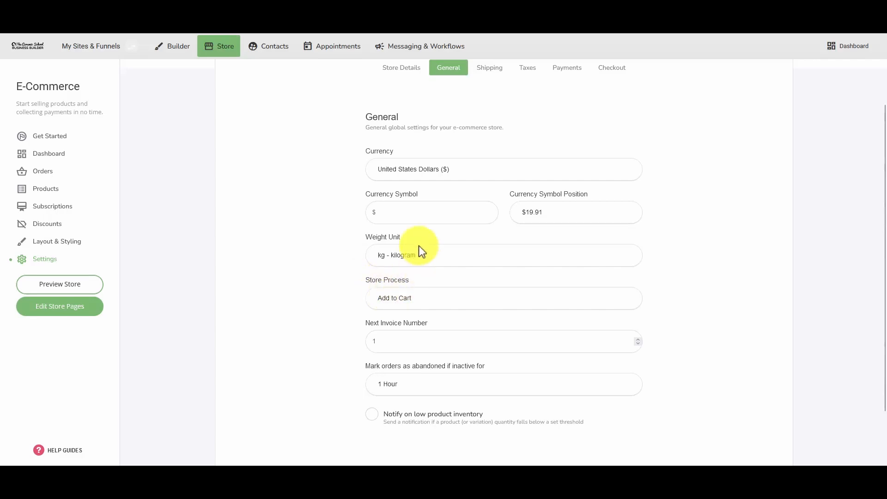
{"action": "scroll", "coordinate": [323, 257], "scroll_direction": "down", "scroll_amount": 1}
{"action": "left_click", "coordinate": [414, 222]}
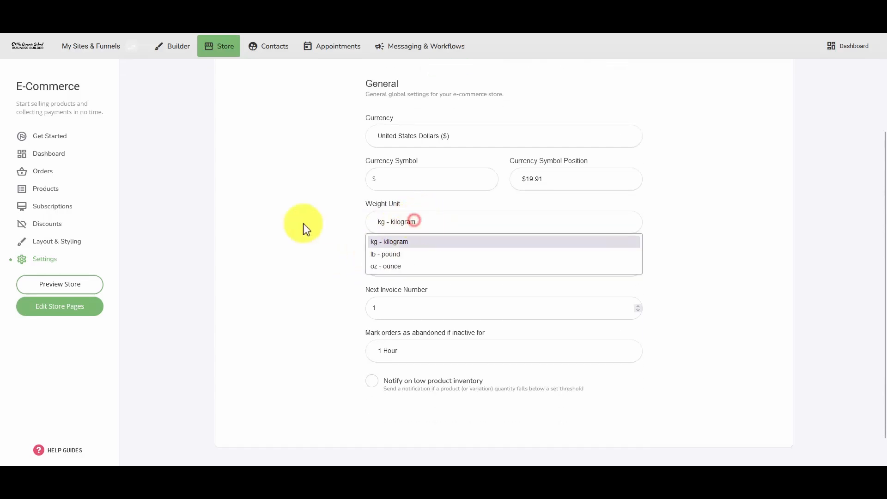
{"action": "left_click", "coordinate": [303, 223]}
View the available Store Process options in the General store settings
{"action": "left_click", "coordinate": [411, 264]}
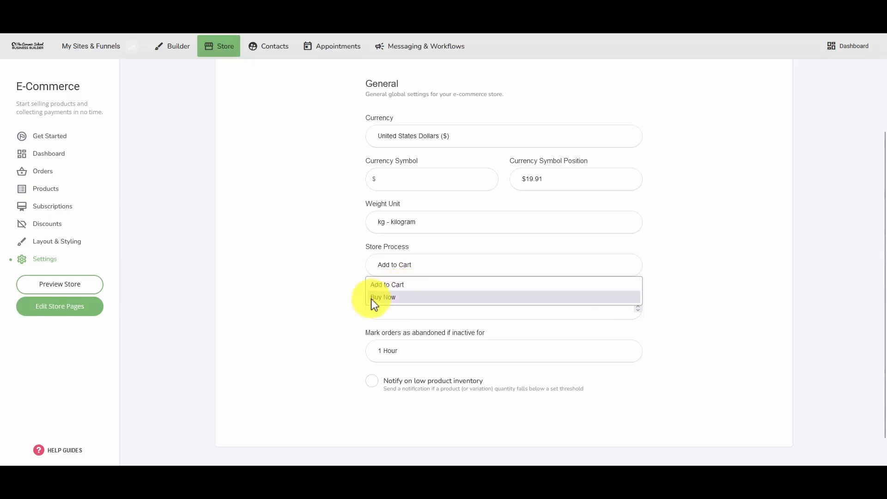
{"action": "left_click", "coordinate": [318, 284]}
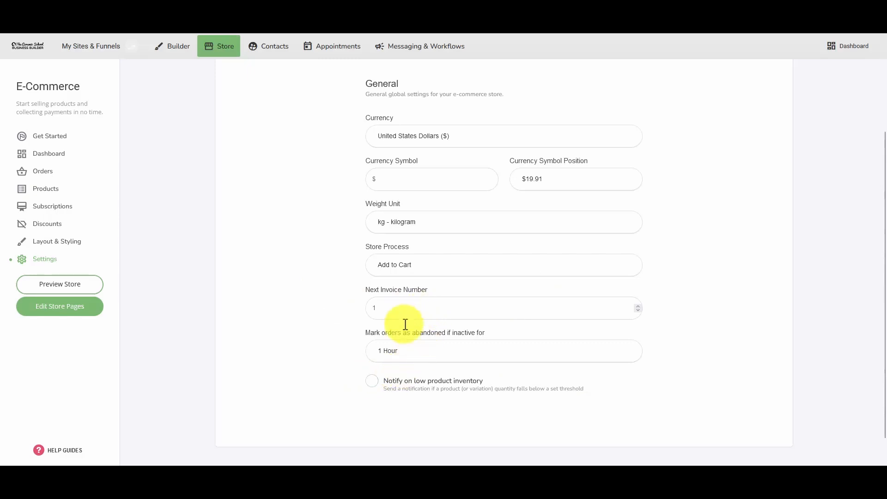
Try 30 Minutes as the inactivity period for marking orders as abandoned, and set it back to 1 Hour
{"action": "left_click", "coordinate": [418, 355]}
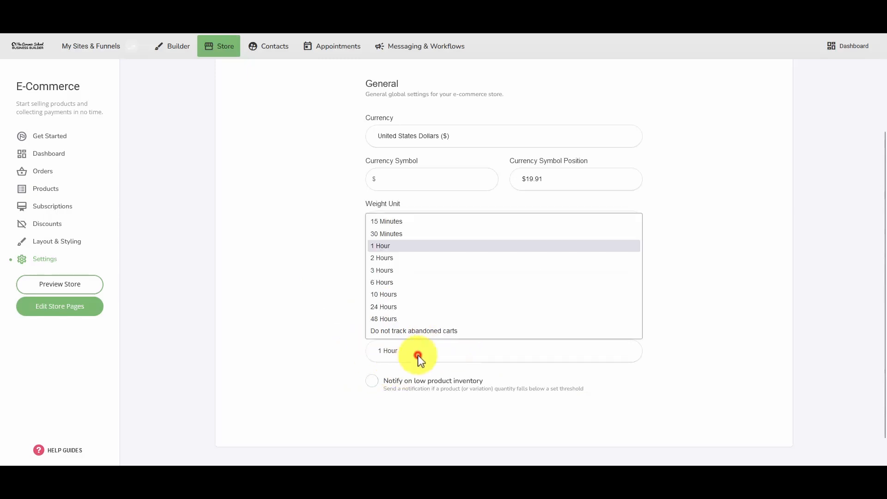
{"action": "left_click", "coordinate": [394, 233]}
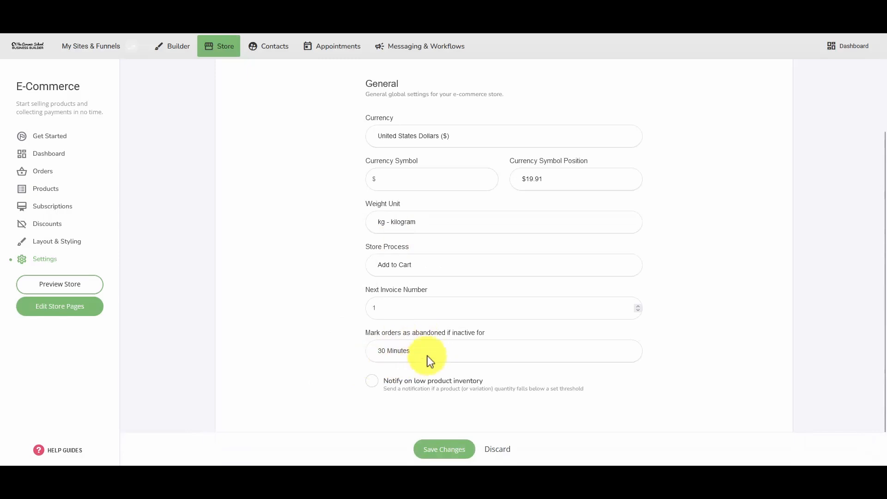
{"action": "left_click", "coordinate": [428, 353]}
{"action": "left_click", "coordinate": [387, 245]}
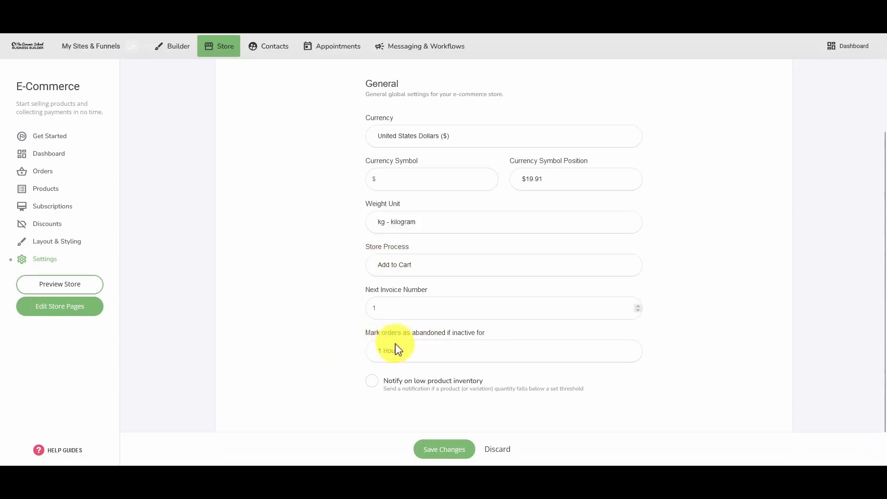
Turn on notifications for low product inventory in the General settings
{"action": "left_click", "coordinate": [414, 382]}
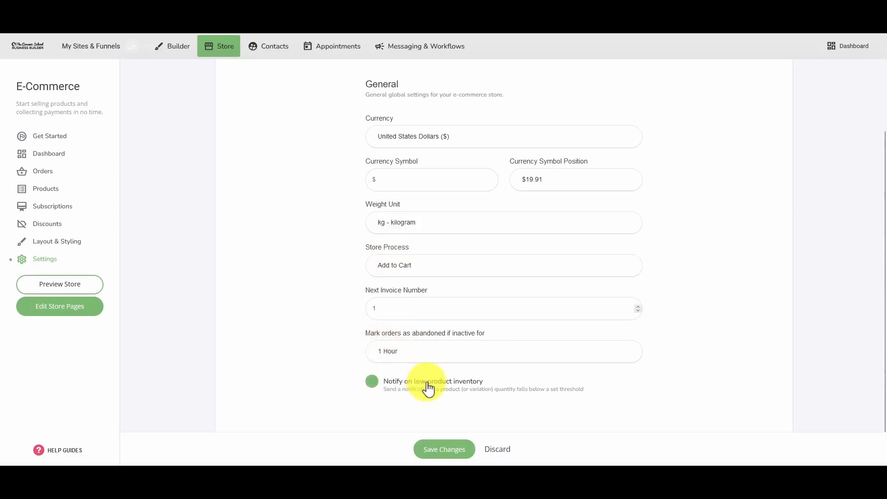
{"action": "scroll", "coordinate": [398, 383], "scroll_direction": "up", "scroll_amount": 1}
{"action": "scroll", "coordinate": [416, 374], "scroll_direction": "down", "scroll_amount": 1}
{"action": "left_click", "coordinate": [473, 355]}
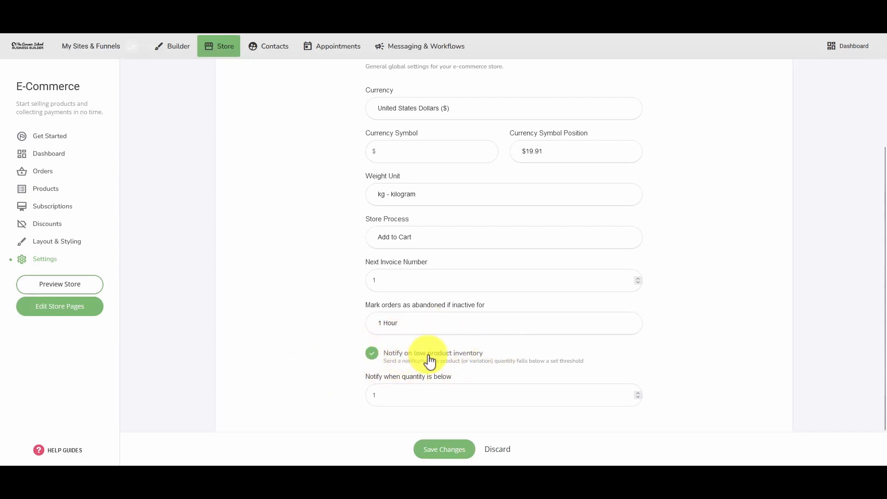
Open the Shipping settings, discarding the unsaved General changes
{"action": "scroll", "coordinate": [349, 354], "scroll_direction": "up", "scroll_amount": 3}
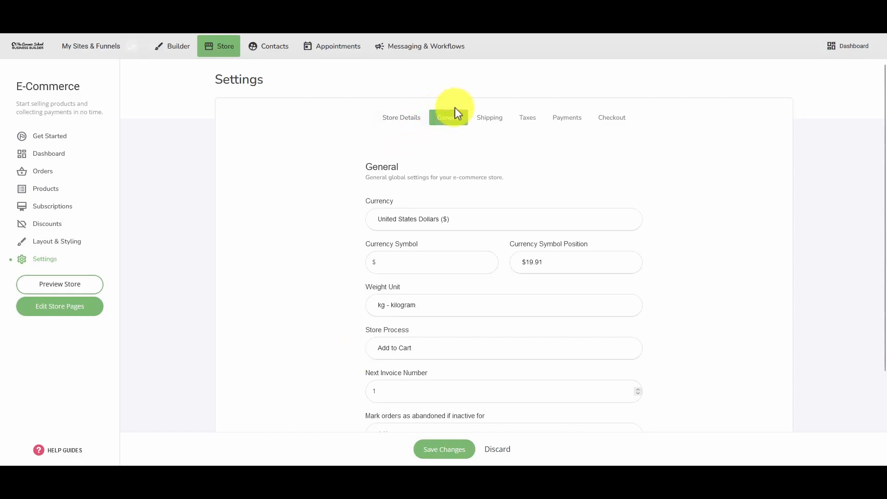
{"action": "left_click", "coordinate": [493, 119]}
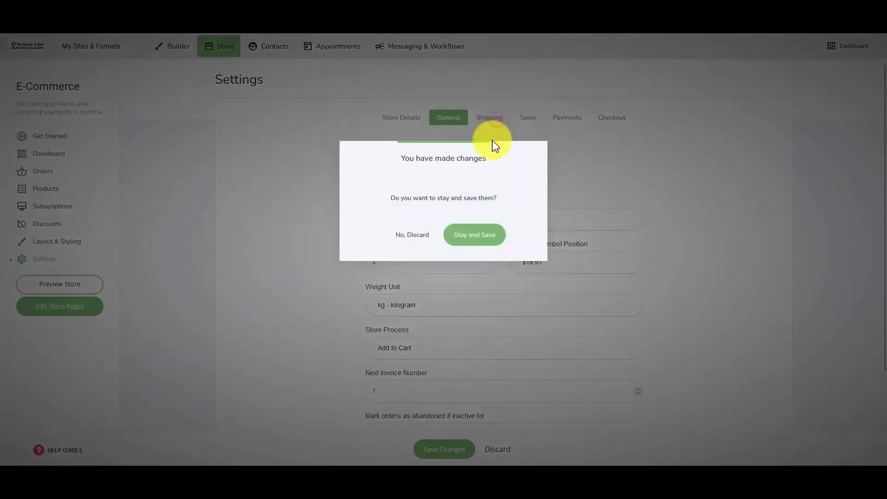
{"action": "left_click", "coordinate": [413, 236]}
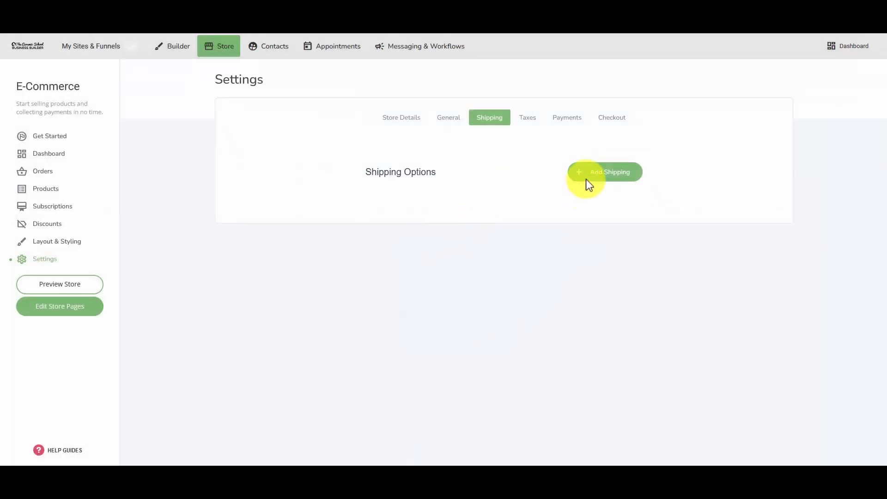
Start a new shipping option and view the choices for what its costs depend on, leaving Price Range selected
{"action": "left_click", "coordinate": [587, 180]}
{"action": "left_click", "coordinate": [414, 160]}
{"action": "left_click", "coordinate": [413, 160]}
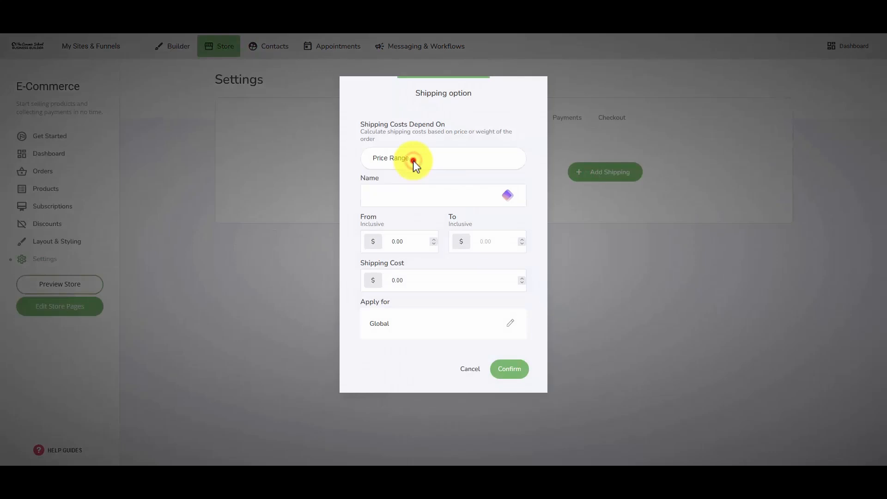
{"action": "left_click", "coordinate": [413, 160]}
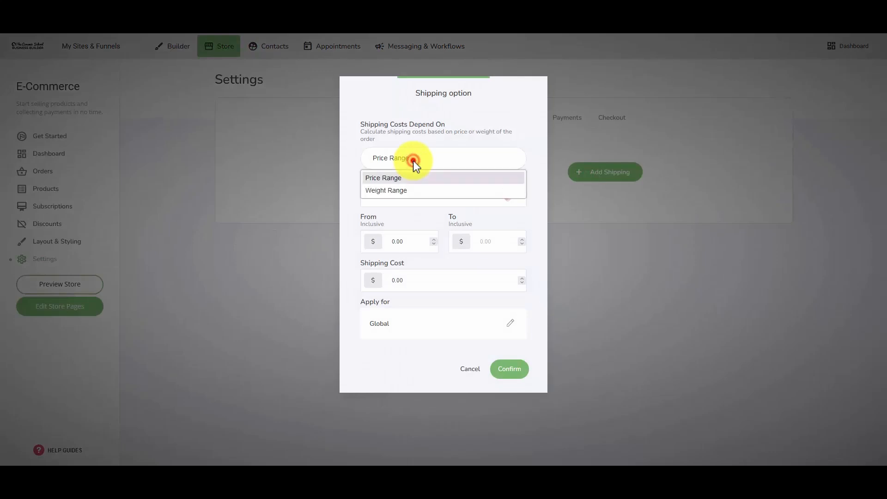
{"action": "left_click", "coordinate": [413, 160]}
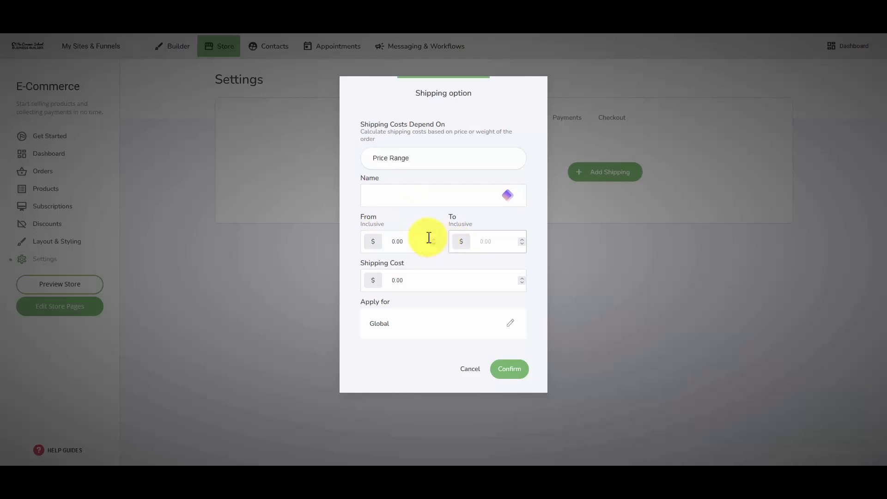
Set the shipping option's price range from $100 to $9999 and name it "Free Shiopping over $100"
{"action": "left_click_drag", "start_coordinate": [428, 240], "coordinate": [359, 241]}
{"action": "type", "text": "100"}
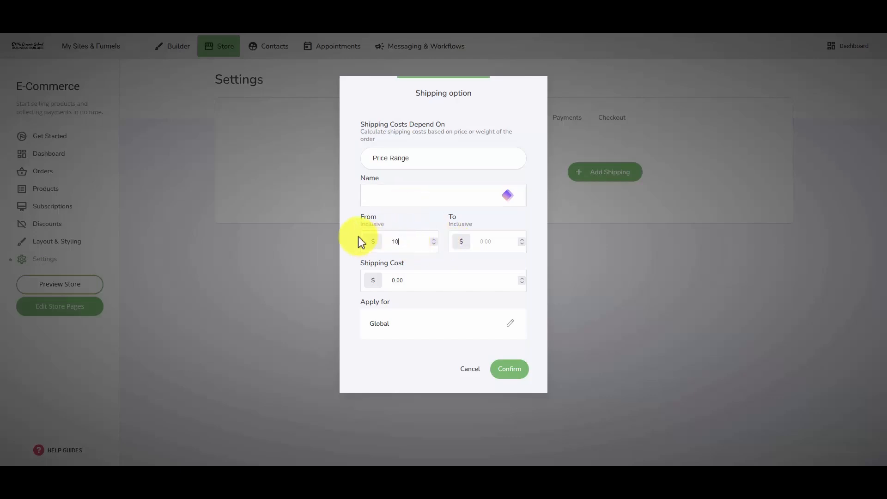
{"action": "key", "text": "Tab"}
{"action": "type", "text": "9999"}
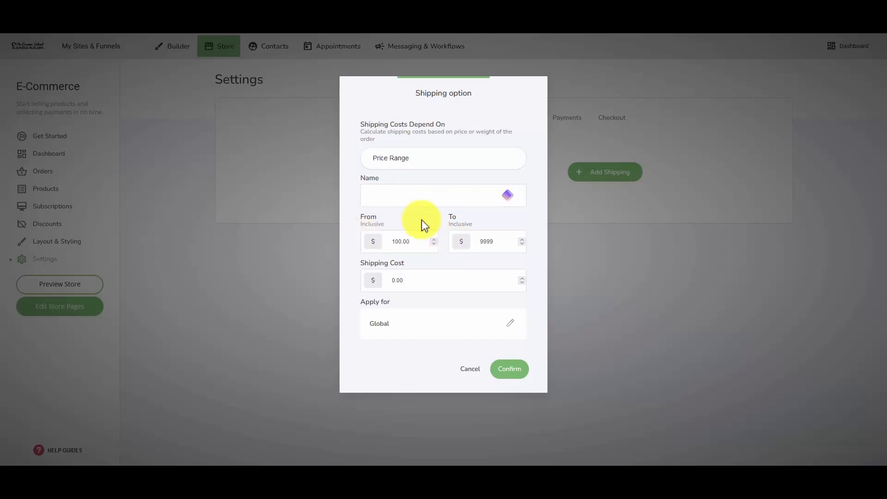
{"action": "left_click", "coordinate": [388, 199]}
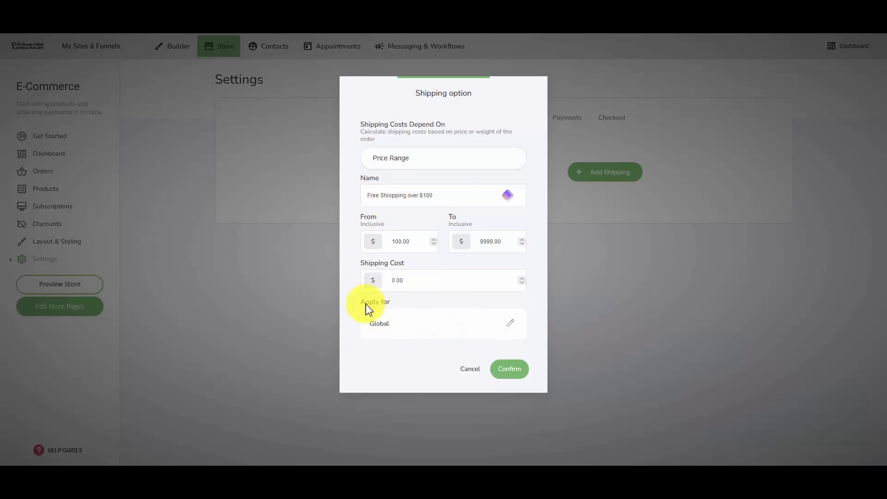
Try applying the shipping option only to Andorra, Angola and Anguilla, and clear those countries again
{"action": "left_click", "coordinate": [419, 324]}
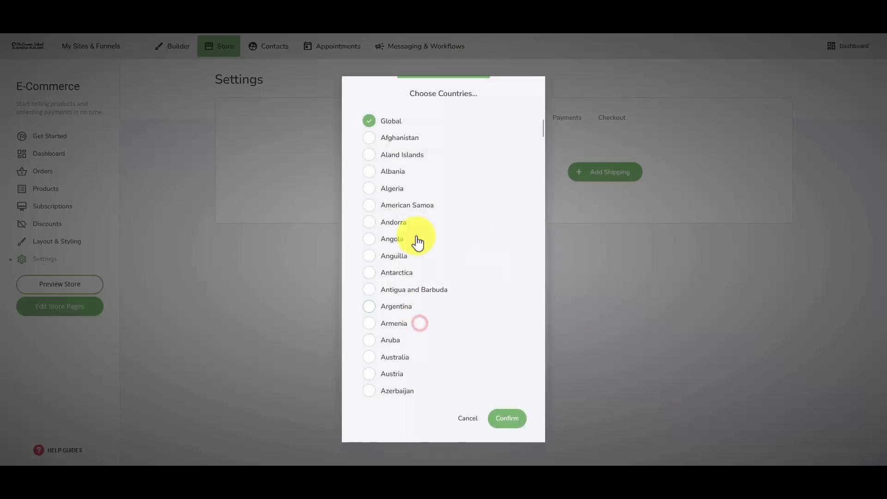
{"action": "left_click", "coordinate": [369, 221]}
{"action": "left_click", "coordinate": [374, 239]}
{"action": "left_click", "coordinate": [373, 254]}
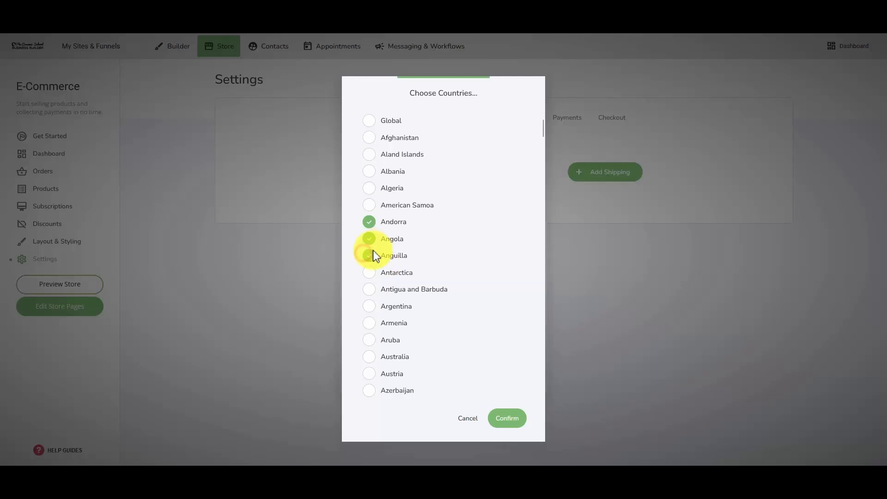
{"action": "left_click", "coordinate": [369, 238]}
{"action": "left_click", "coordinate": [369, 222]}
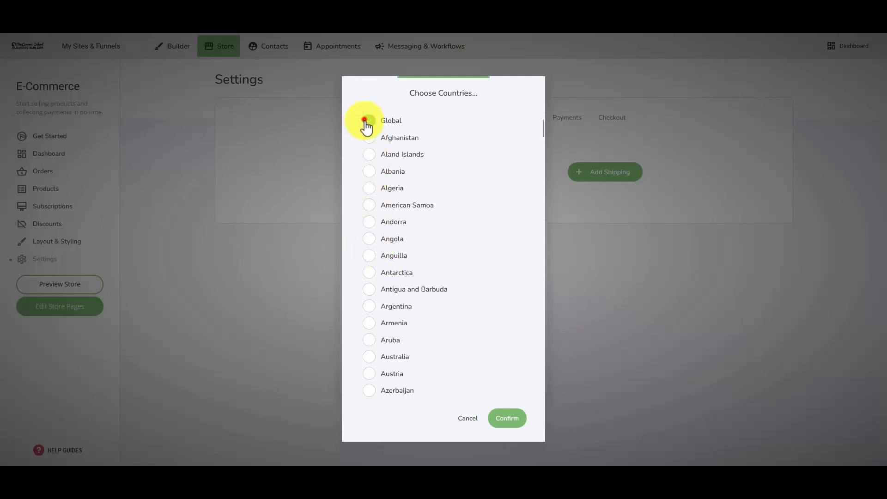
Apply the shipping option to Global and save it
{"action": "left_click", "coordinate": [369, 121]}
{"action": "left_click", "coordinate": [507, 418]}
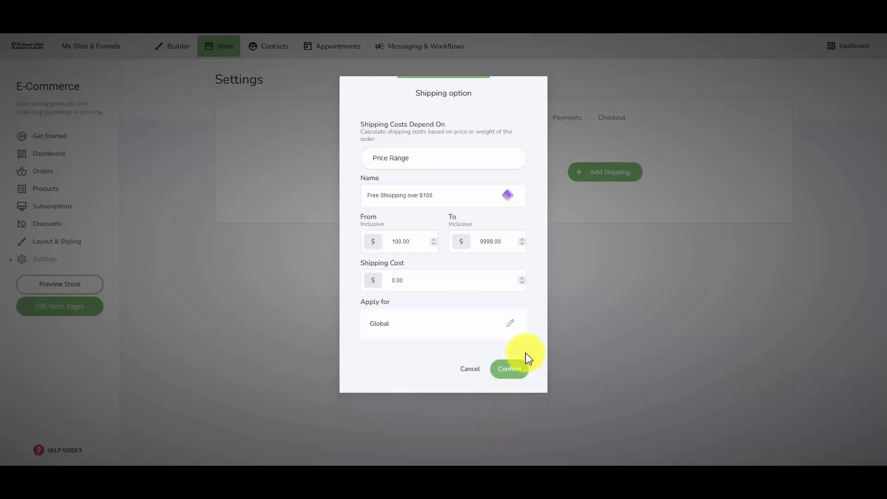
{"action": "left_click", "coordinate": [511, 369]}
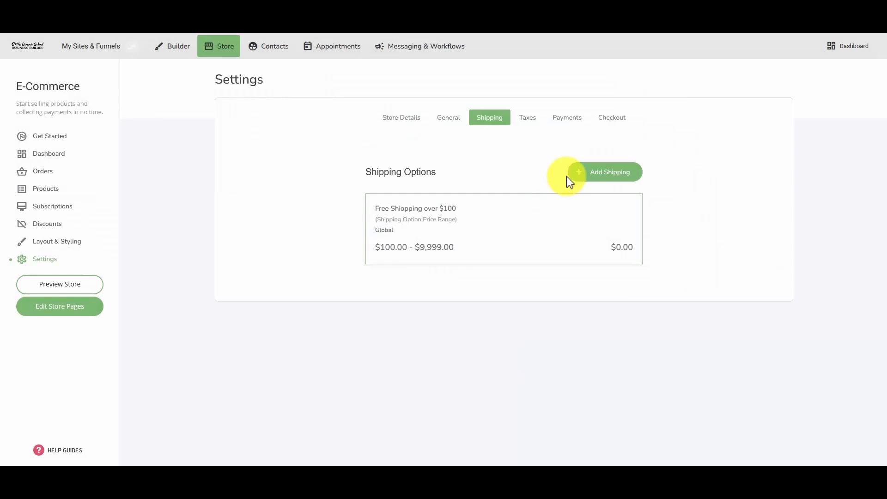
Start a second shipping option with its costs depending on Weight Range
{"action": "left_click", "coordinate": [598, 176]}
{"action": "left_click", "coordinate": [410, 164]}
{"action": "left_click", "coordinate": [384, 191]}
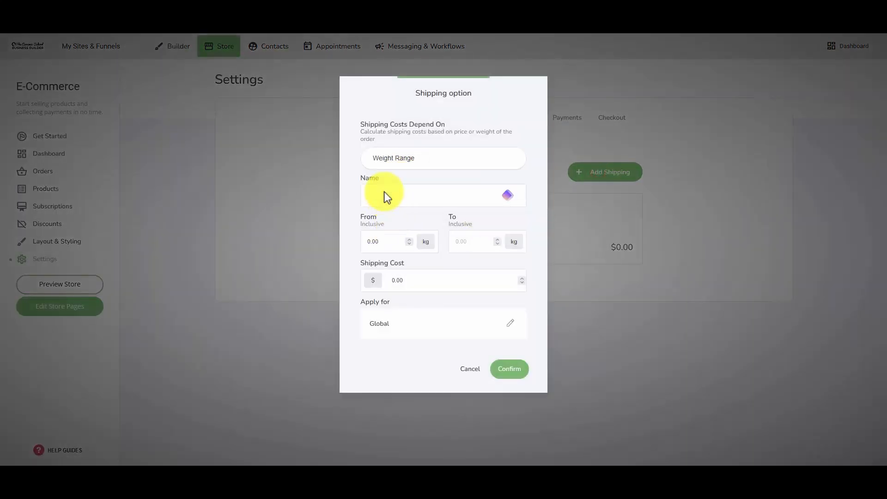
Try upper weight limits of 1 kg and 0.5 kg for the new shipping option
{"action": "left_click", "coordinate": [384, 242]}
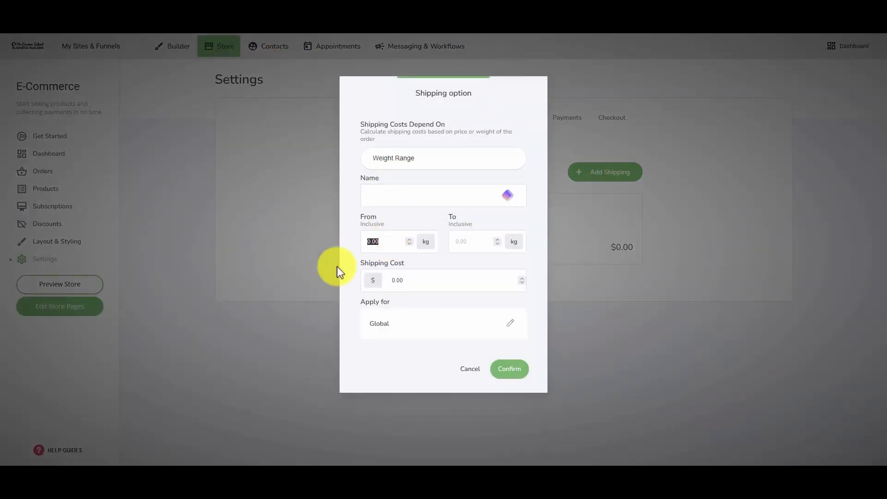
{"action": "left_click", "coordinate": [483, 244]}
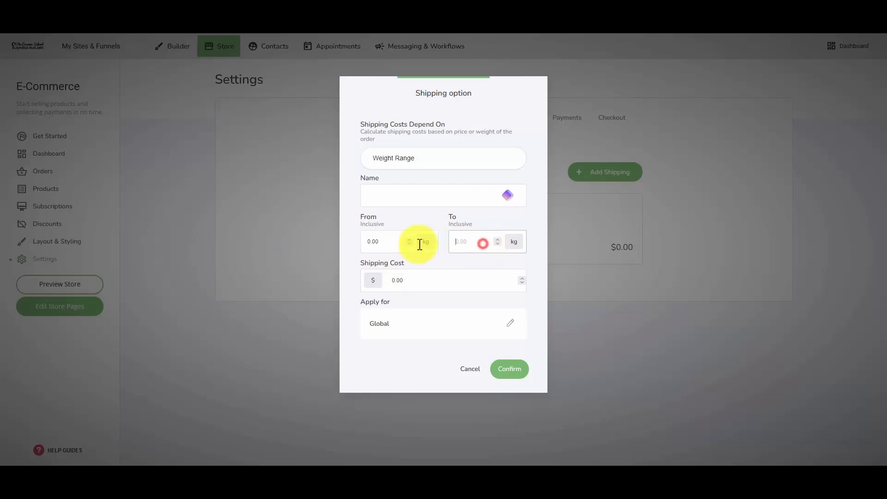
{"action": "left_click", "coordinate": [447, 265]}
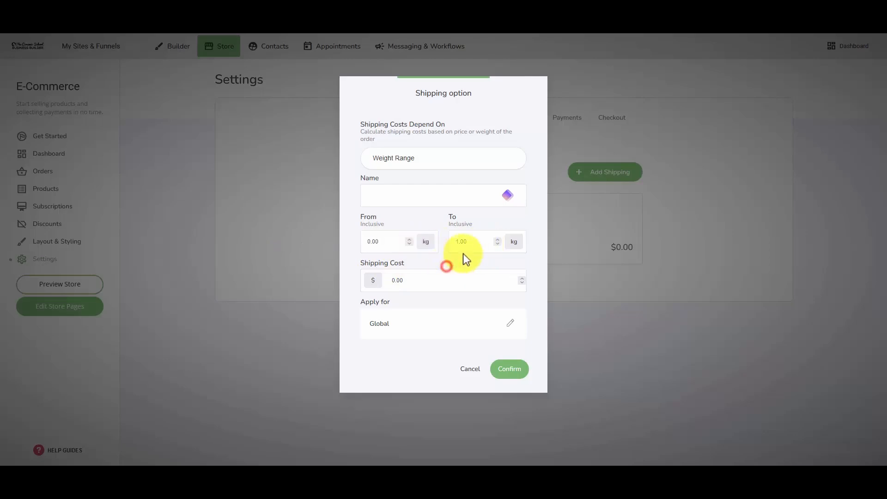
{"action": "left_click", "coordinate": [480, 241]}
{"action": "left_click", "coordinate": [456, 263]}
{"action": "double_click", "coordinate": [463, 242]}
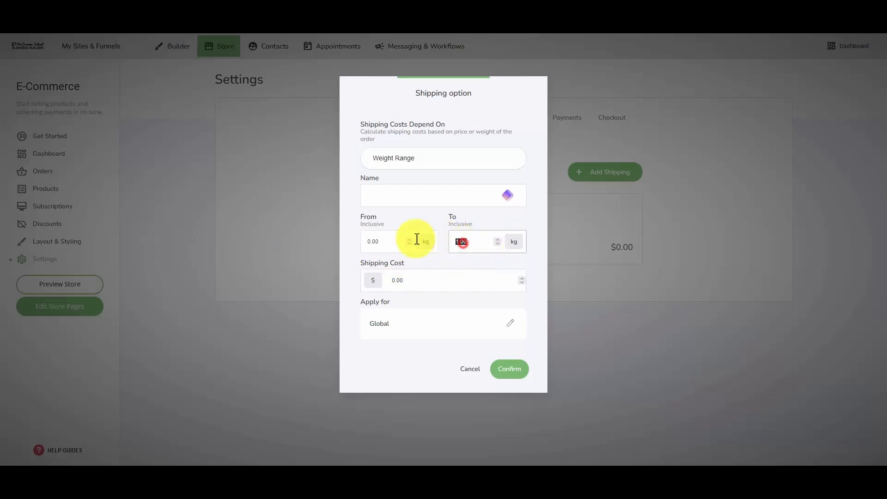
{"action": "type", "text": "0.5"}
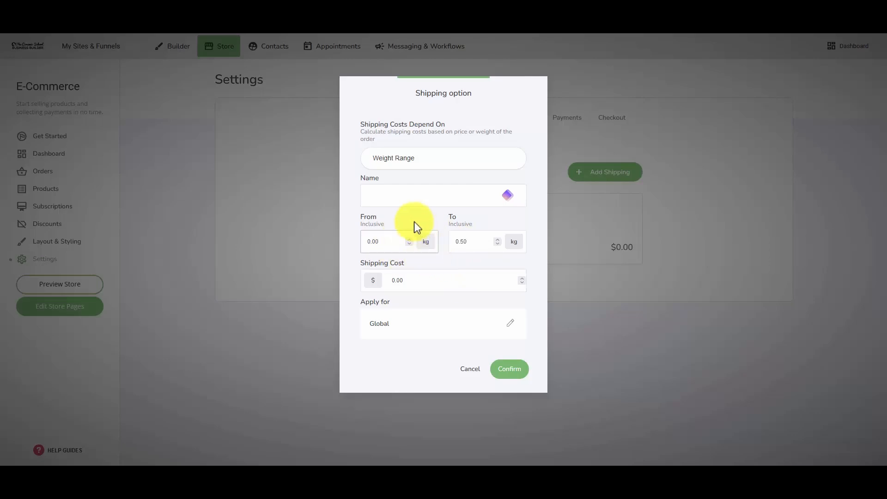
Set the new shipping option's weight range from 5 kg to 10 kg, leaving its name empty
{"action": "double_click", "coordinate": [367, 242]}
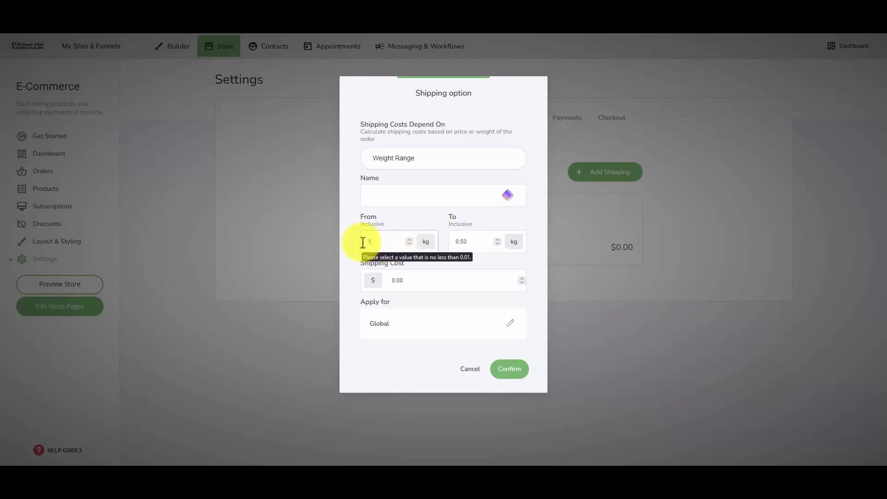
{"action": "double_click", "coordinate": [476, 239]}
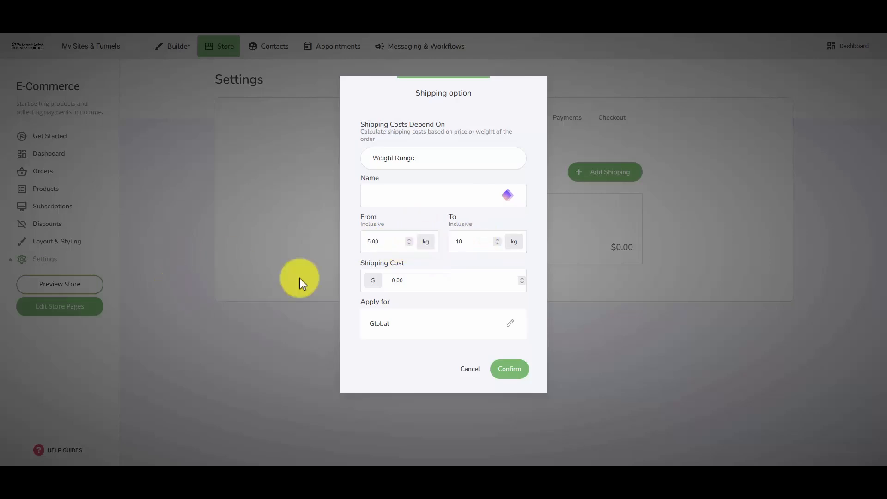
{"action": "left_click", "coordinate": [396, 190]}
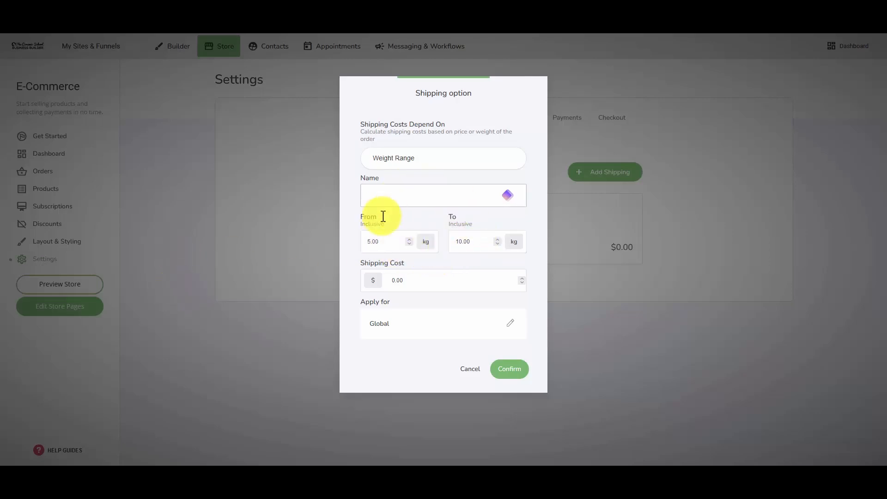
View the cost basis choices and browse the list of applicable countries for the weight-based shipping option
{"action": "left_click", "coordinate": [425, 153]}
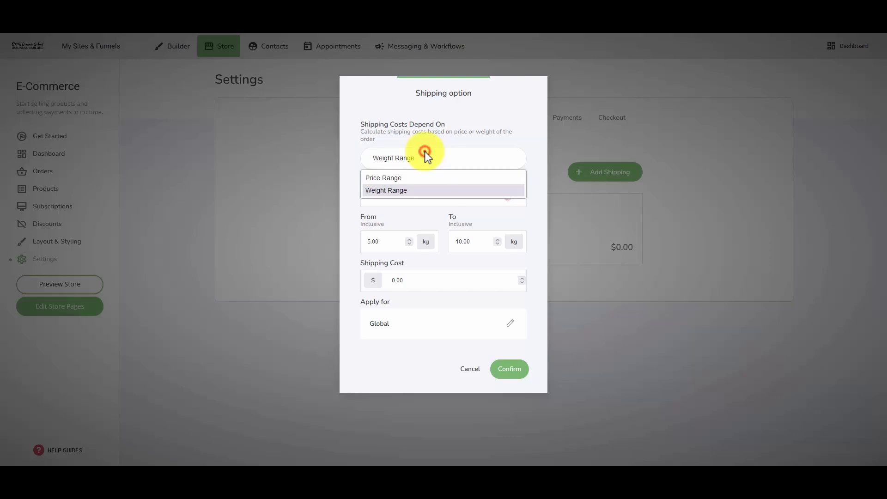
{"action": "left_click", "coordinate": [425, 152]}
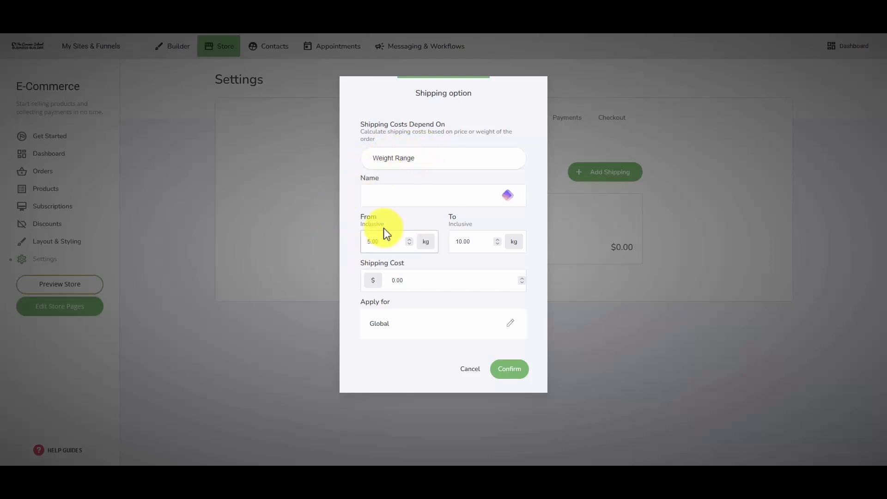
{"action": "left_click", "coordinate": [400, 324]}
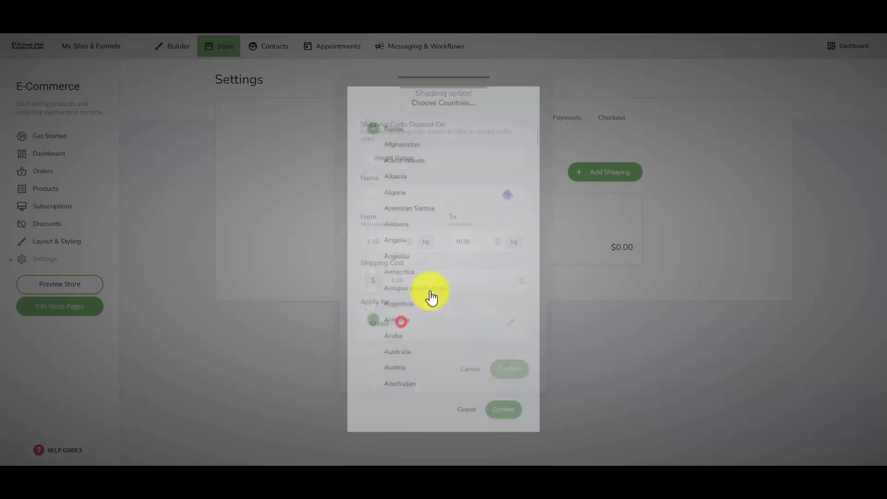
{"action": "left_click", "coordinate": [409, 390]}
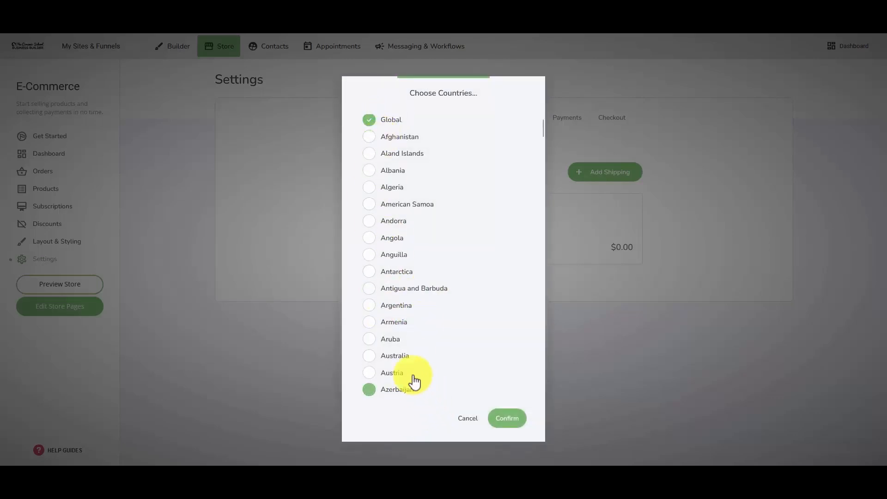
{"action": "scroll", "coordinate": [410, 347], "scroll_direction": "down", "scroll_amount": 7}
{"action": "left_click", "coordinate": [488, 413]}
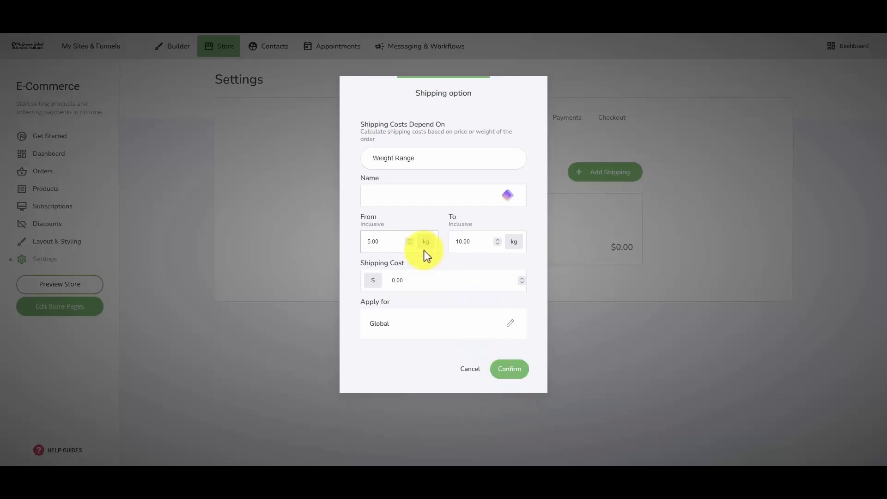
Name the weight-based shipping option "weight" and save it
{"action": "left_click", "coordinate": [408, 195]}
{"action": "type", "text": "weight"}
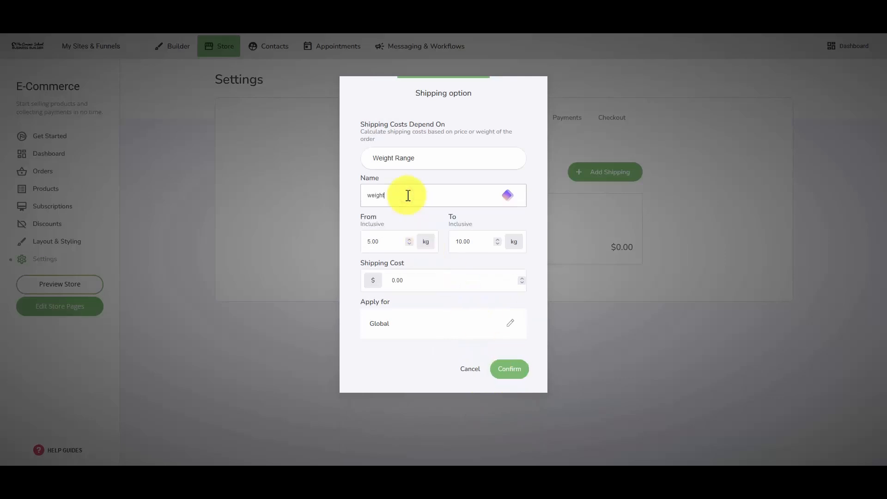
{"action": "left_click", "coordinate": [520, 373]}
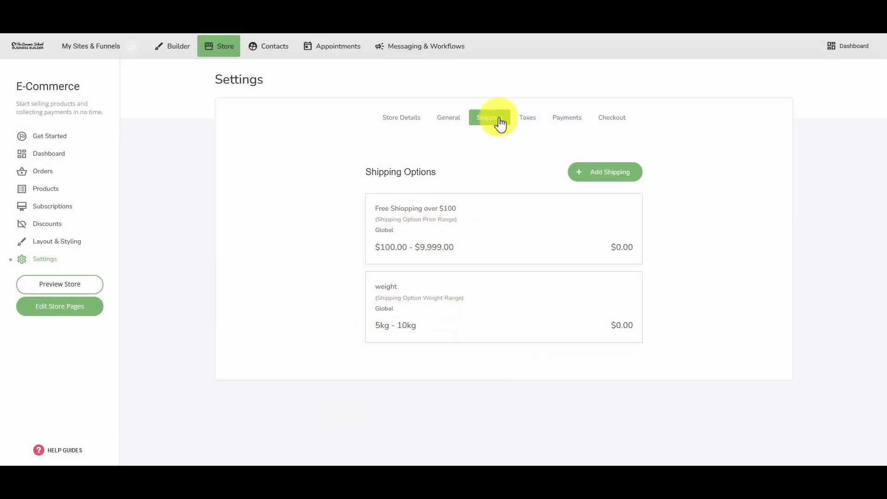
In the store's tax settings, start a new country tax for Austria with the tax name MwSt
{"action": "left_click", "coordinate": [527, 117]}
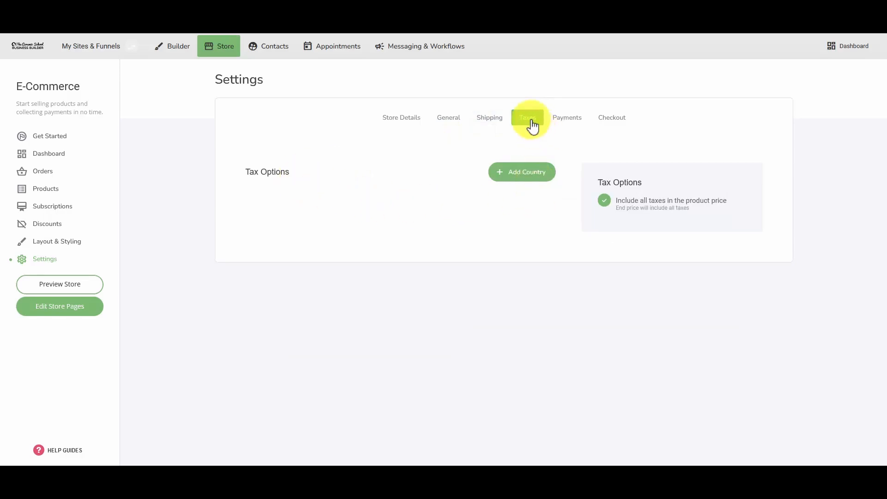
{"action": "left_click", "coordinate": [519, 178]}
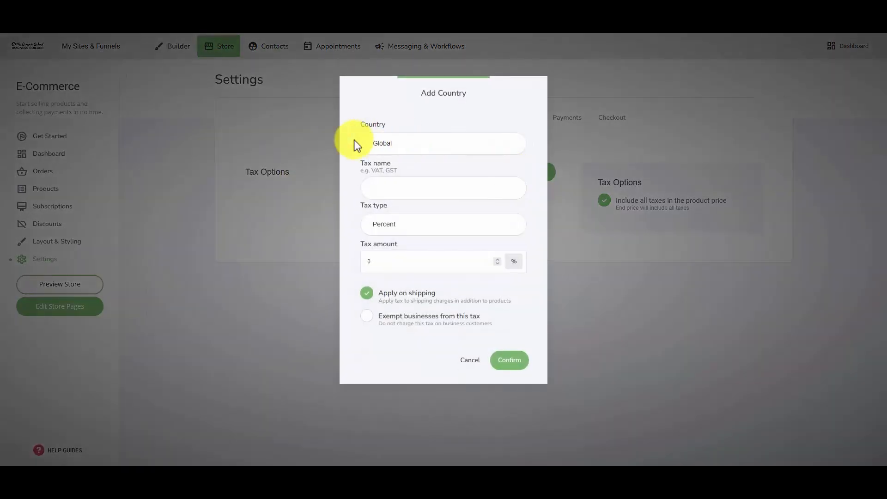
{"action": "left_click", "coordinate": [394, 141]}
{"action": "left_click", "coordinate": [393, 141]}
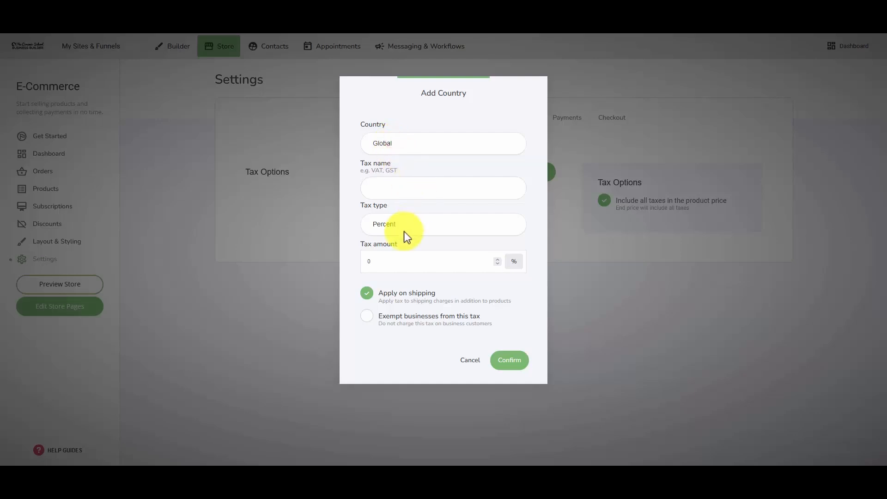
{"action": "left_click", "coordinate": [415, 143]}
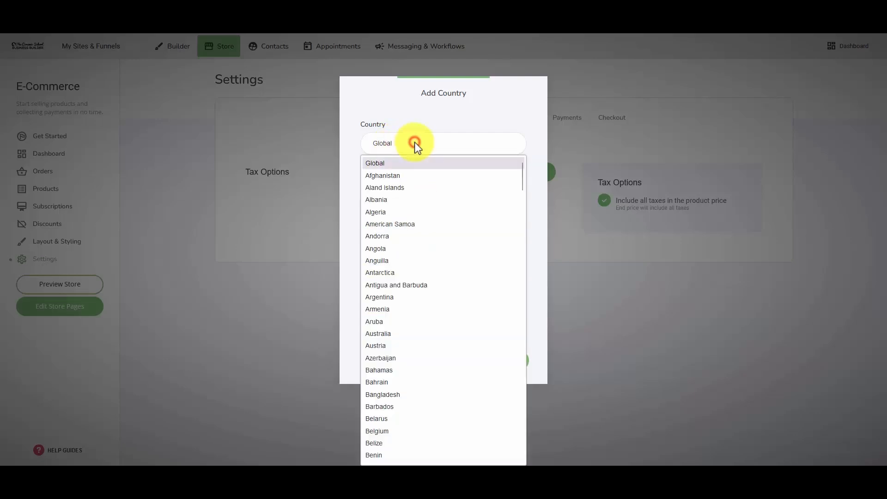
{"action": "left_click", "coordinate": [380, 344]}
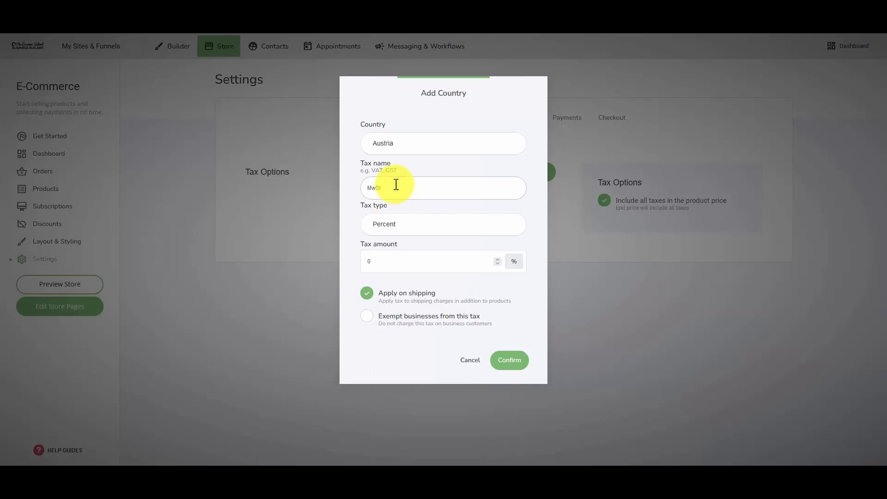
Set the Austrian tax to 20 percent, exempt businesses from it, and save it without adding another country
{"action": "left_click", "coordinate": [393, 222]}
{"action": "left_click", "coordinate": [360, 238]}
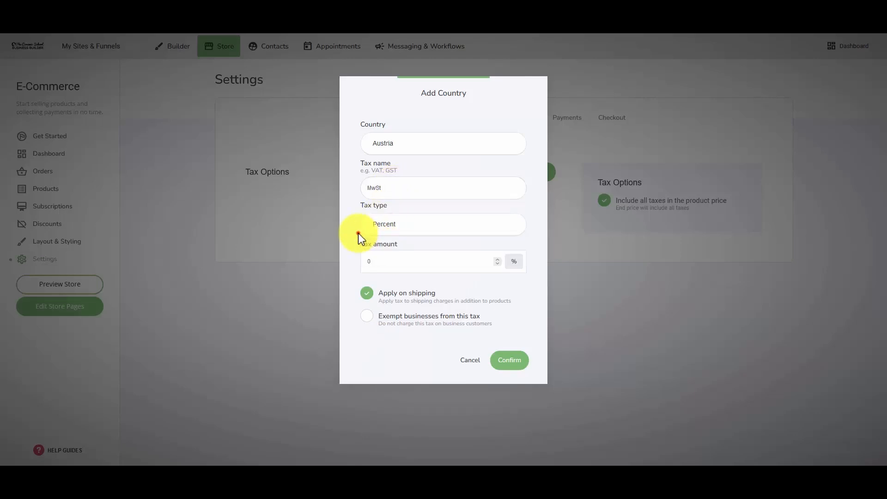
{"action": "left_click", "coordinate": [380, 262]}
{"action": "type", "text": "20"}
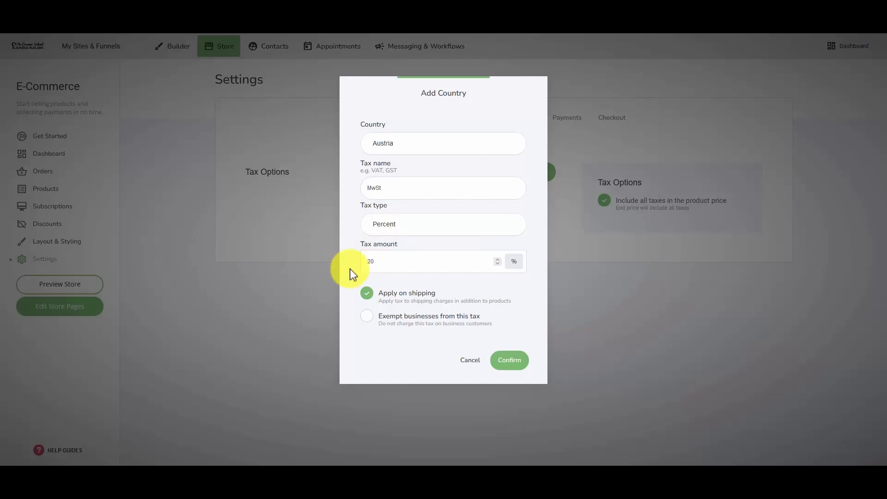
{"action": "left_click", "coordinate": [412, 320]}
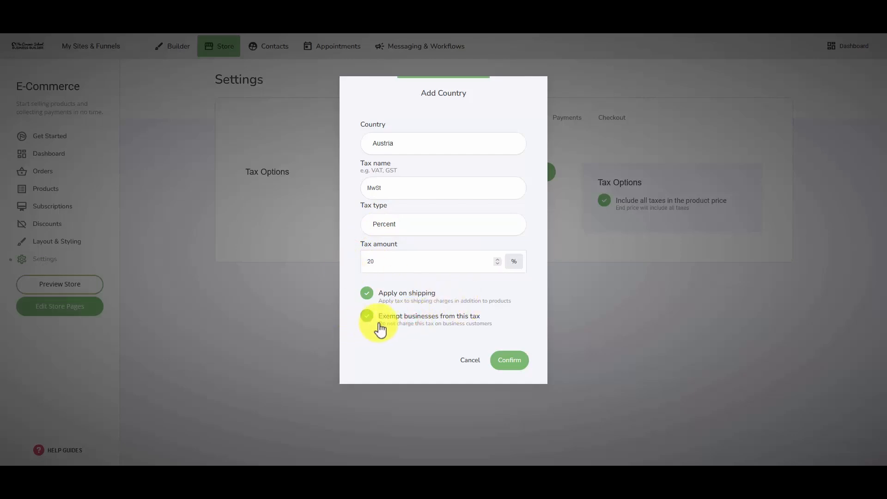
{"action": "left_click", "coordinate": [502, 360]}
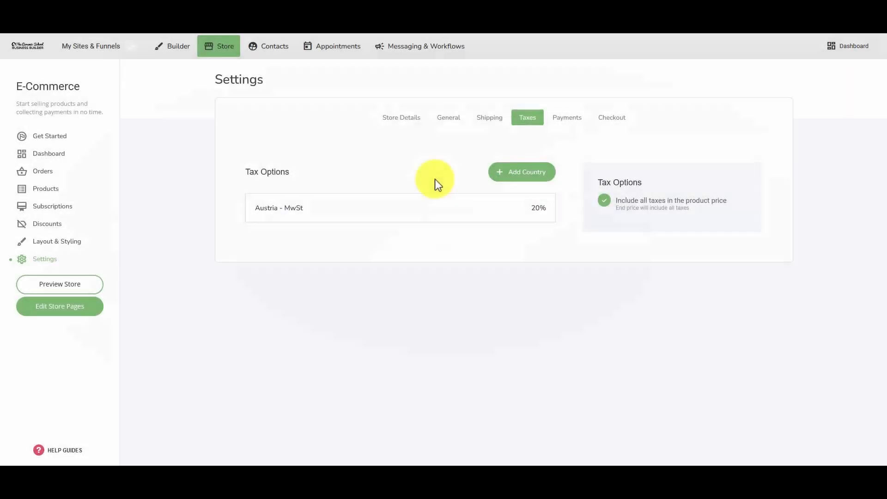
{"action": "left_click", "coordinate": [537, 173]}
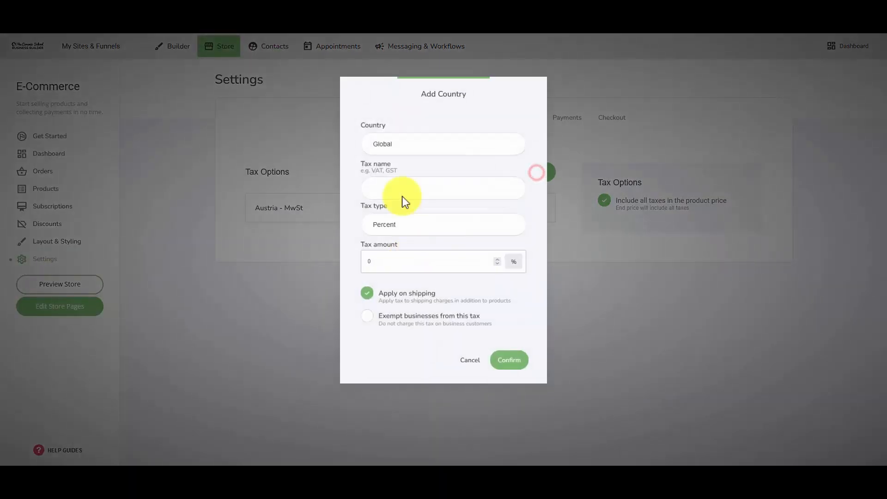
{"action": "left_click", "coordinate": [465, 364]}
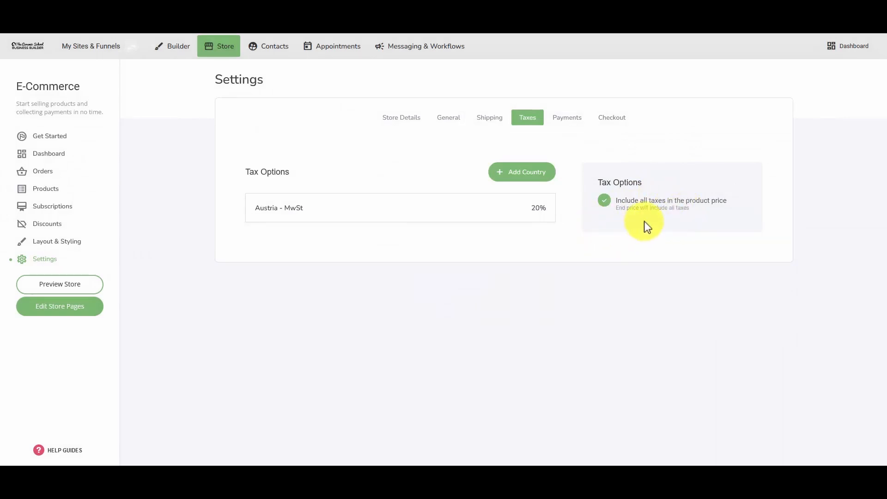
In the payment settings, browse the available payment providers and connect On Delivery
{"action": "left_click", "coordinate": [572, 121]}
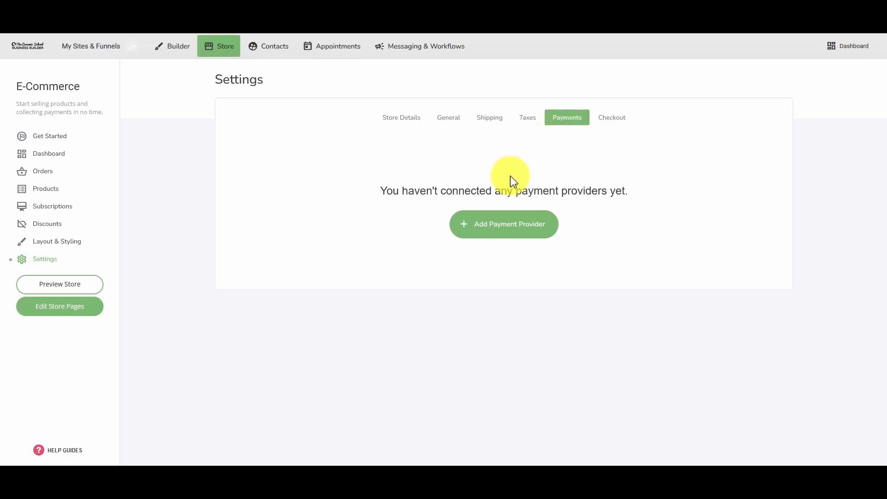
{"action": "left_click", "coordinate": [497, 230]}
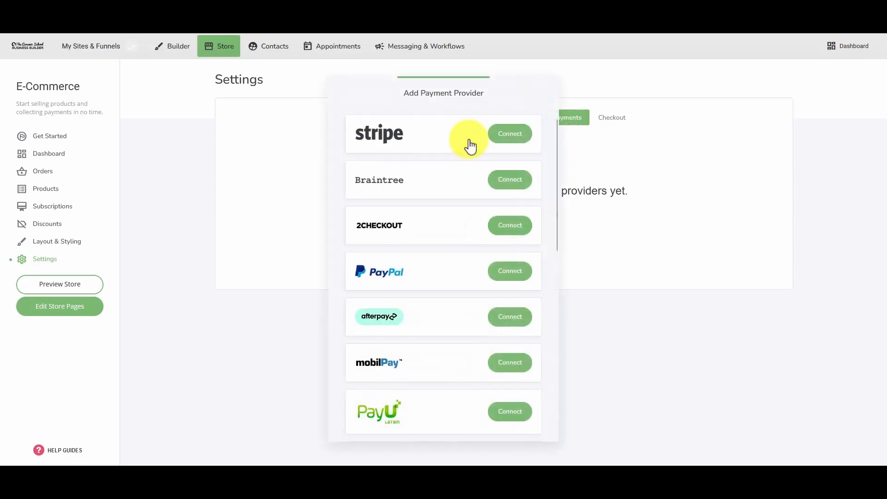
{"action": "scroll", "coordinate": [461, 273], "scroll_direction": "down", "scroll_amount": 3}
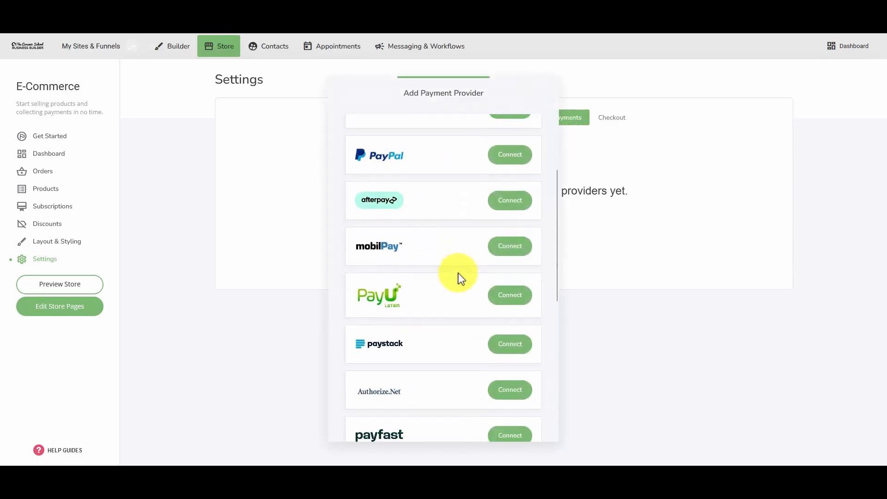
{"action": "scroll", "coordinate": [459, 277], "scroll_direction": "down", "scroll_amount": 7}
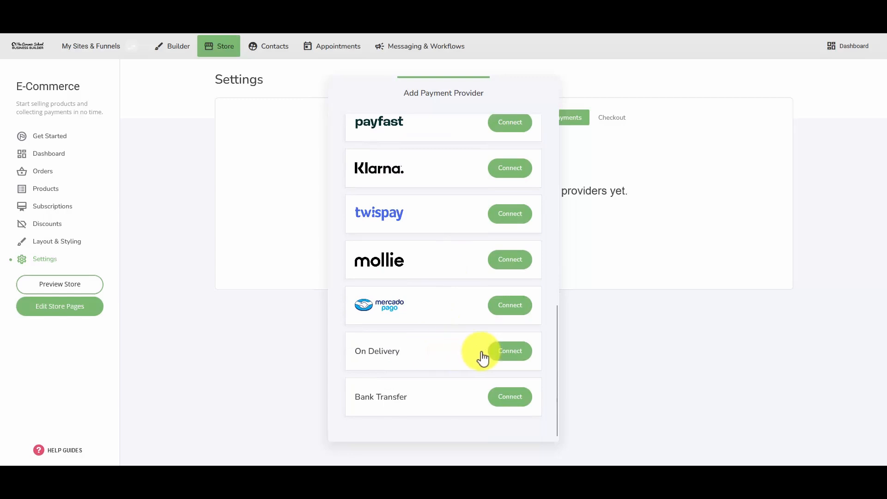
{"action": "left_click", "coordinate": [507, 352]}
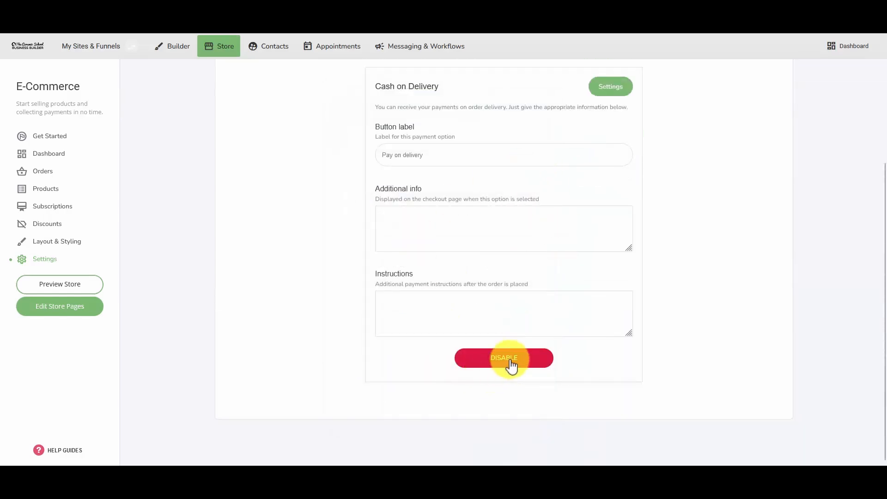
Look at the Additional info and Instructions fields of Cash on Delivery, leaving them empty, and collapse its settings
{"action": "scroll", "coordinate": [416, 159], "scroll_direction": "up", "scroll_amount": 1}
{"action": "left_click", "coordinate": [404, 246]}
{"action": "left_click", "coordinate": [396, 341]}
{"action": "scroll", "coordinate": [411, 294], "scroll_direction": "up", "scroll_amount": 1}
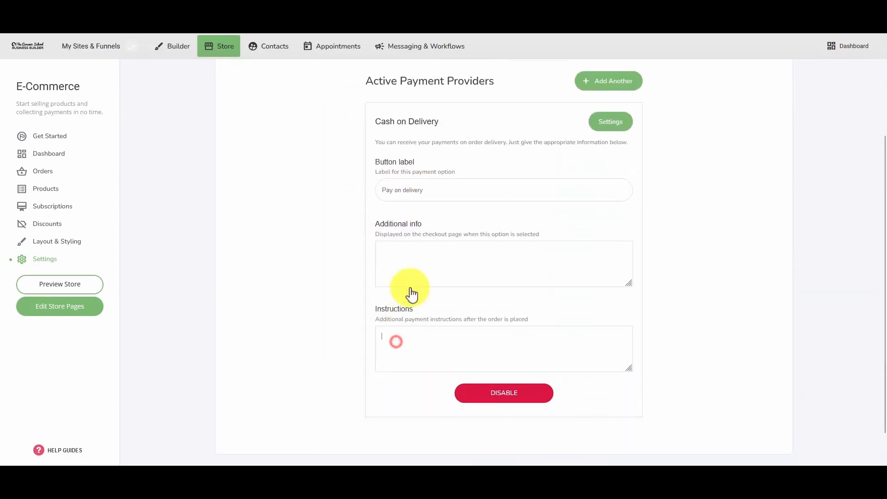
{"action": "scroll", "coordinate": [411, 294], "scroll_direction": "up", "scroll_amount": 2}
{"action": "left_click", "coordinate": [604, 217]}
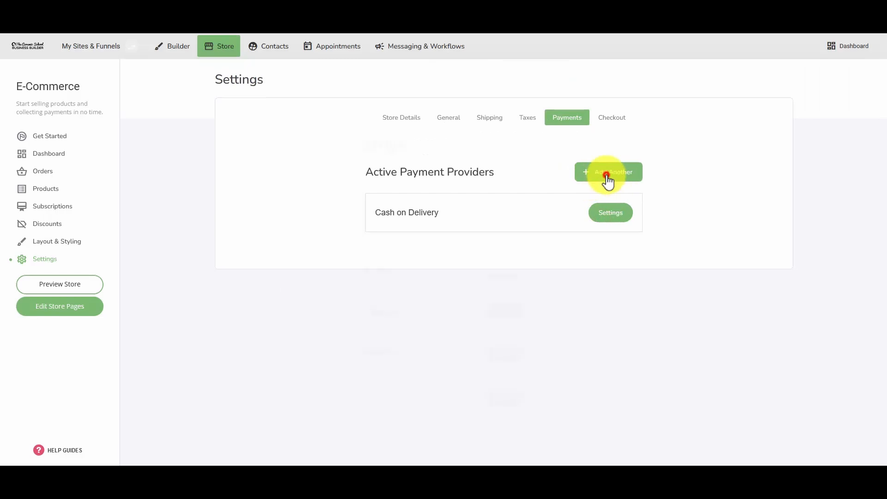
Add PayPal as another payment provider and collapse its settings without entering a profile email
{"action": "left_click", "coordinate": [607, 176]}
{"action": "left_click", "coordinate": [507, 275]}
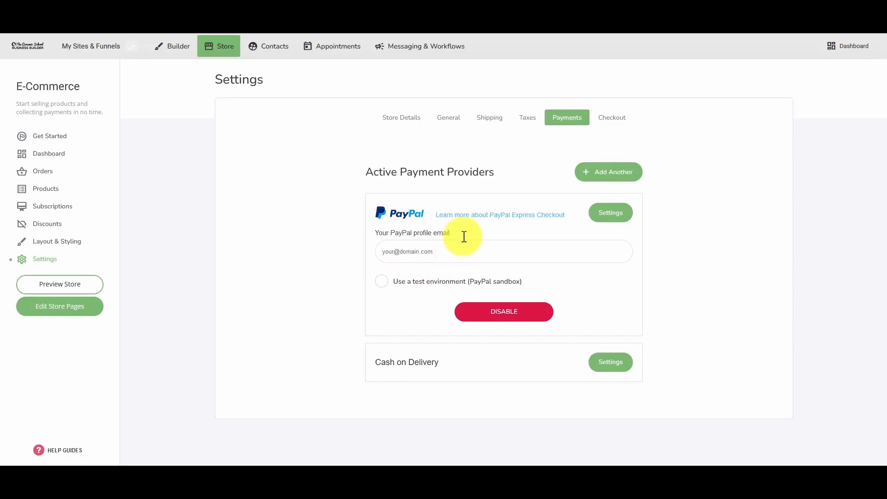
{"action": "left_click", "coordinate": [612, 217]}
Start connecting Stripe as a payment provider and look at the e-mail field on its sign-up page without submitting
{"action": "left_click", "coordinate": [601, 172]}
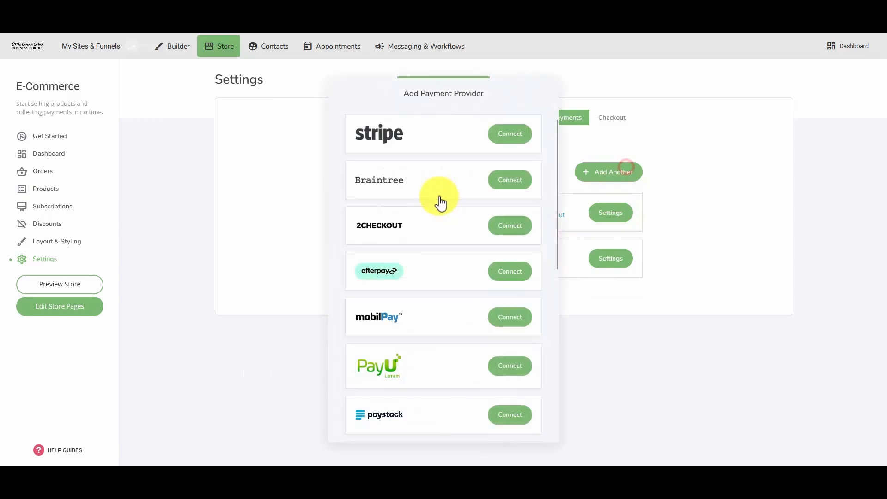
{"action": "left_click", "coordinate": [521, 137]}
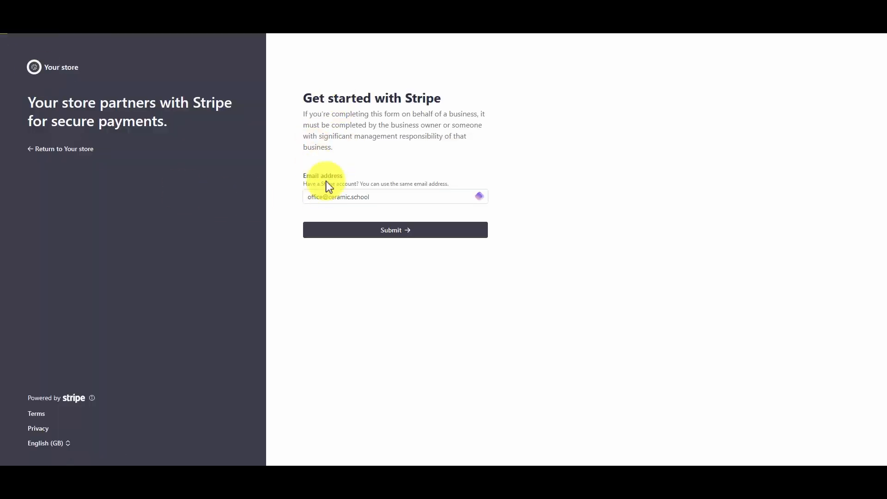
{"action": "left_click_drag", "start_coordinate": [380, 195], "coordinate": [296, 197]}
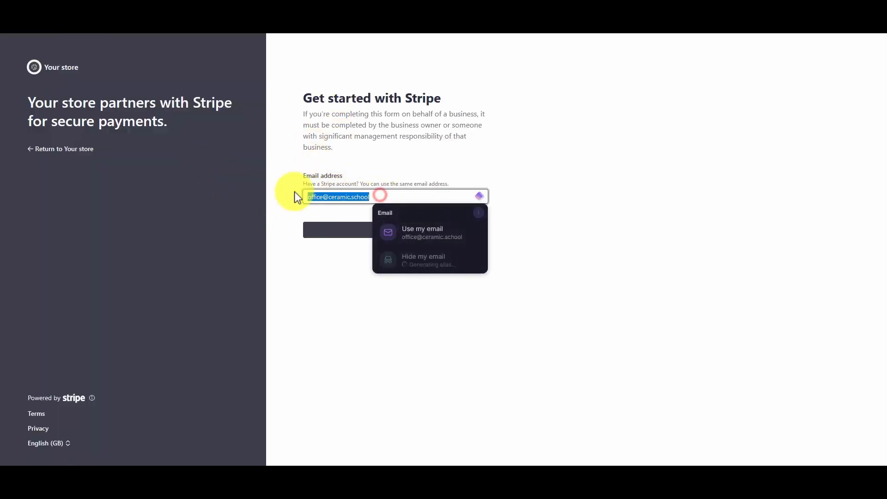
{"action": "left_click", "coordinate": [375, 167]}
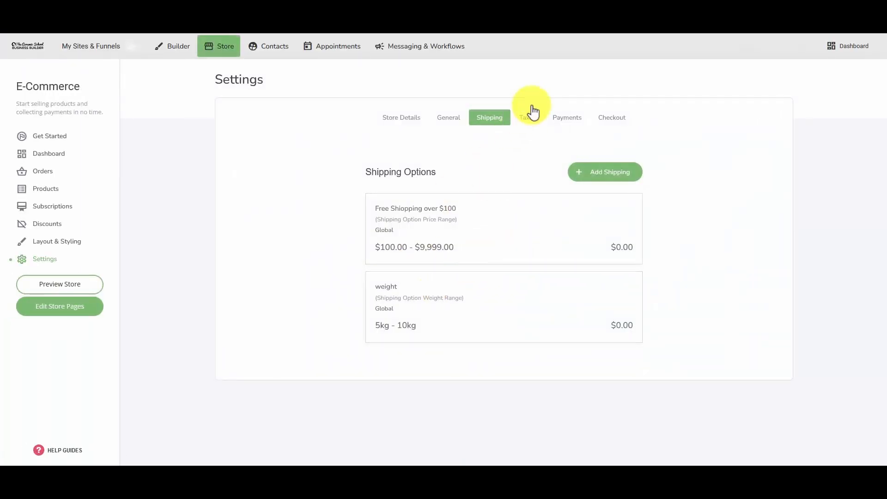
Return to the payment settings and browse the remaining providers without connecting any of them
{"action": "left_click", "coordinate": [610, 174]}
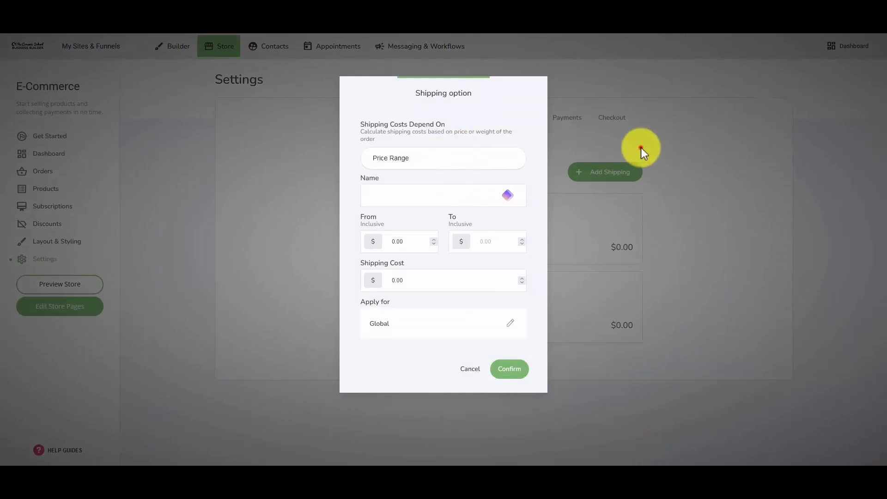
{"action": "left_click", "coordinate": [465, 370]}
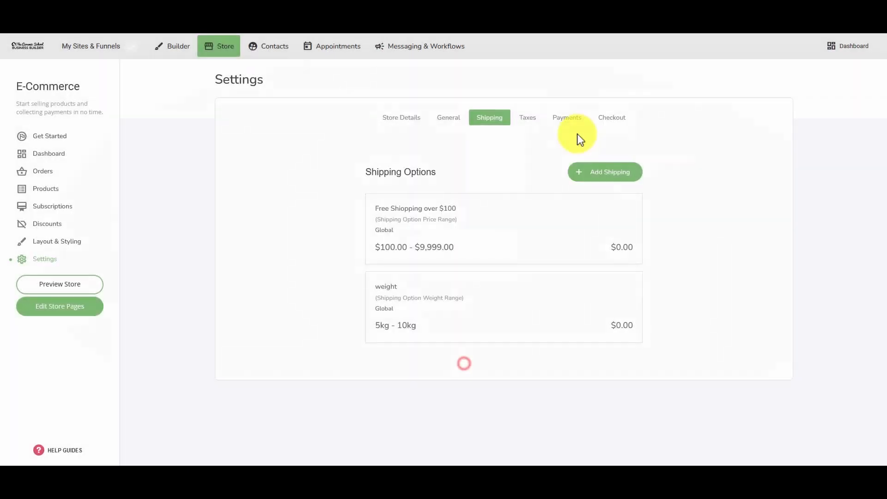
{"action": "left_click", "coordinate": [569, 119]}
{"action": "left_click", "coordinate": [597, 174]}
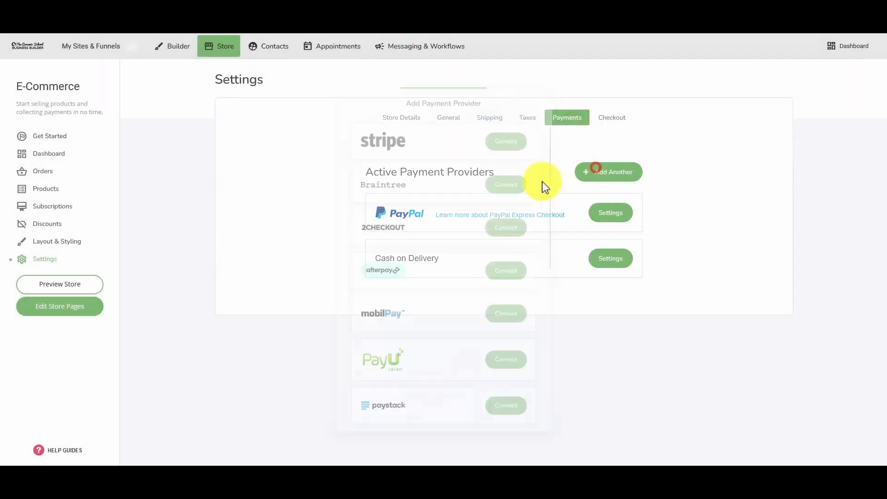
{"action": "scroll", "coordinate": [444, 248], "scroll_direction": "down", "scroll_amount": 3}
{"action": "scroll", "coordinate": [443, 250], "scroll_direction": "down", "scroll_amount": 3}
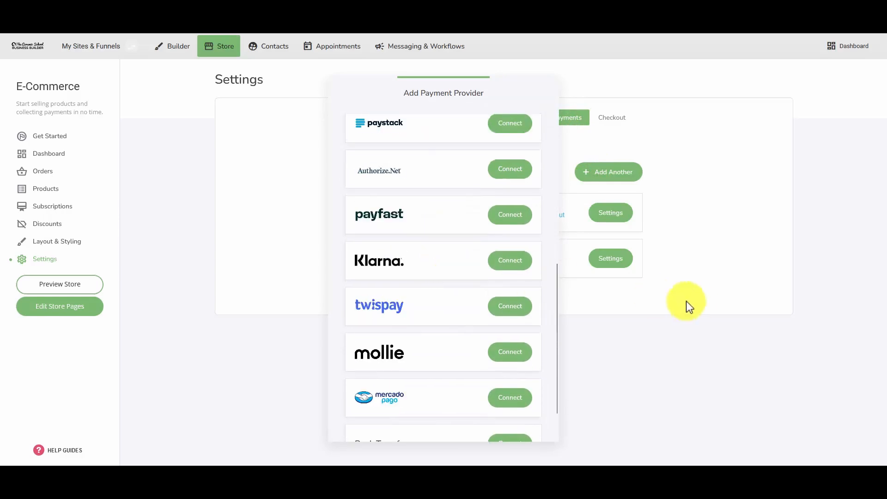
{"action": "left_click", "coordinate": [695, 301]}
Look through the Privacy Policy, Refund Policy and Terms of Service fields in the checkout settings, leaving them empty
{"action": "left_click", "coordinate": [621, 118]}
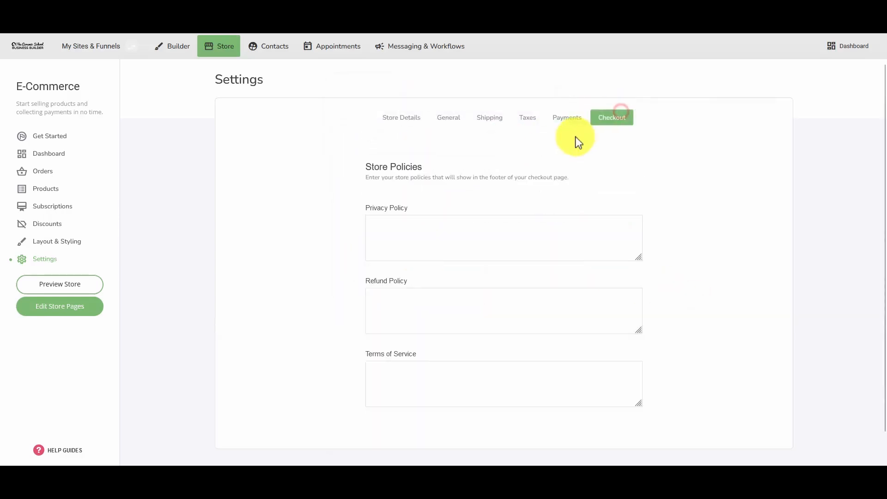
{"action": "left_click", "coordinate": [396, 247]}
{"action": "left_click", "coordinate": [388, 311]}
{"action": "left_click", "coordinate": [401, 383]}
{"action": "left_click", "coordinate": [402, 218]}
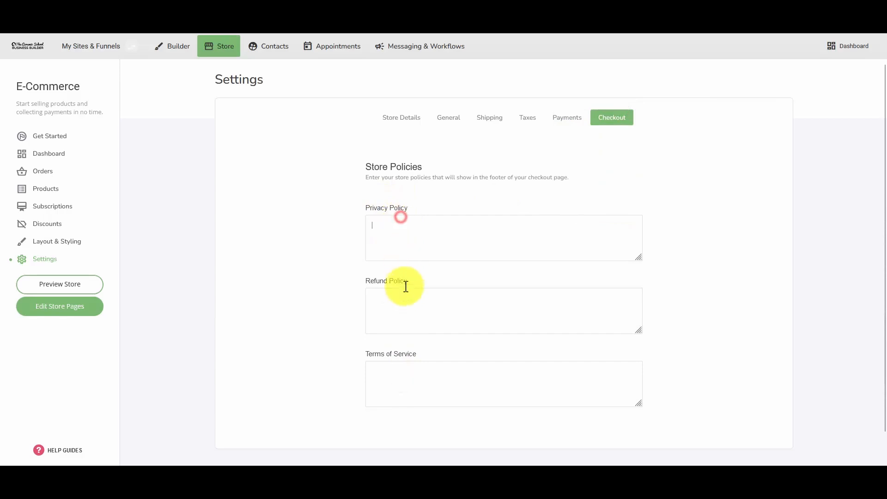
{"action": "left_click", "coordinate": [404, 293]}
{"action": "left_click", "coordinate": [402, 391]}
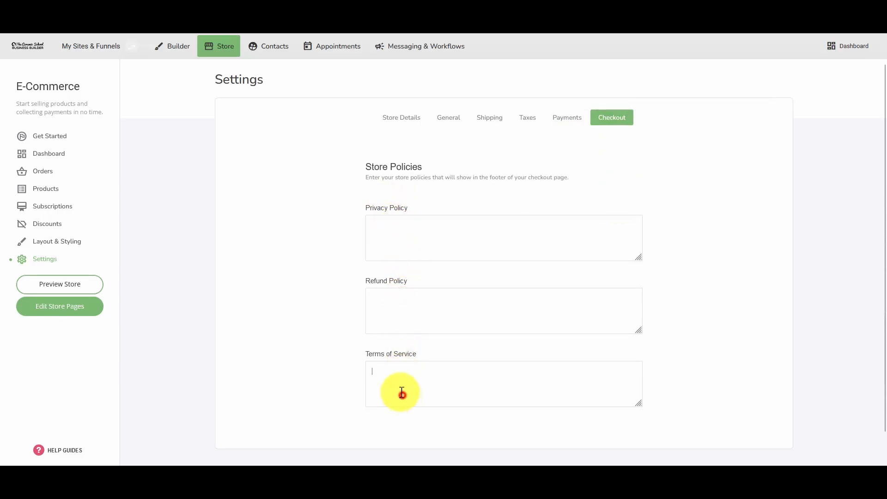
{"action": "left_click", "coordinate": [292, 319]}
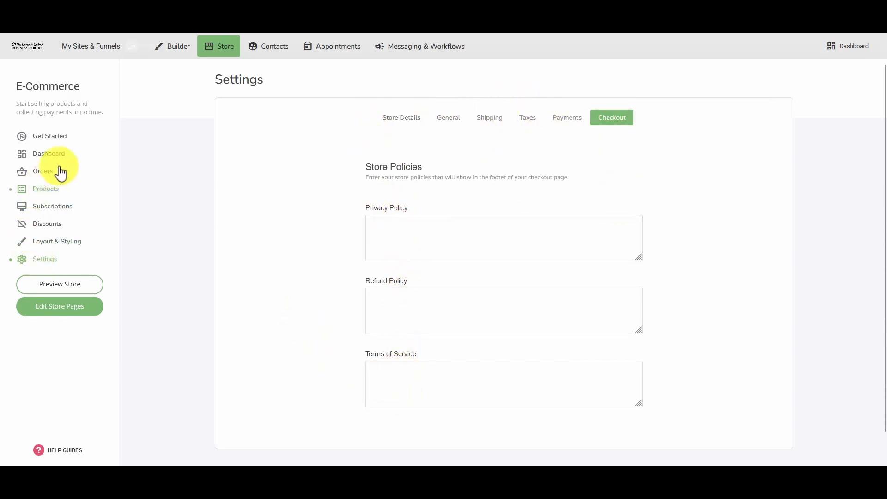
Create a new physical product in the store's product list and title it "My Mug 1234"
{"action": "left_click", "coordinate": [40, 191]}
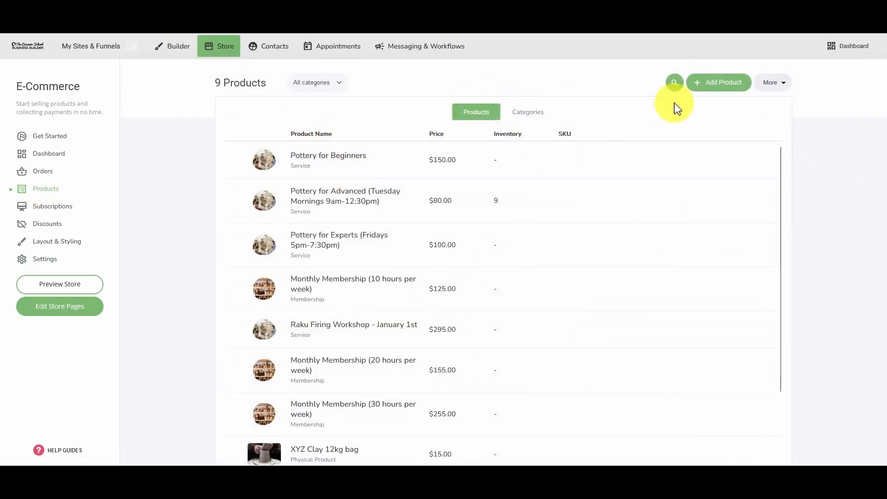
{"action": "left_click", "coordinate": [708, 89]}
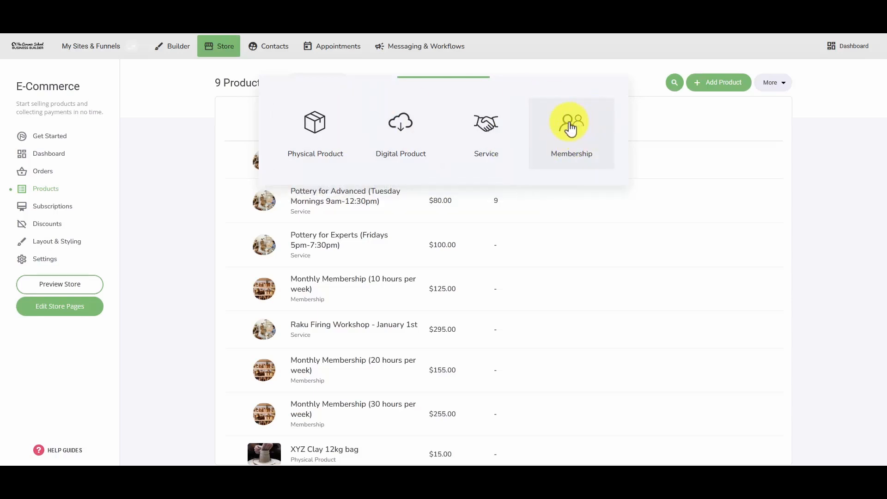
{"action": "left_click", "coordinate": [277, 132]}
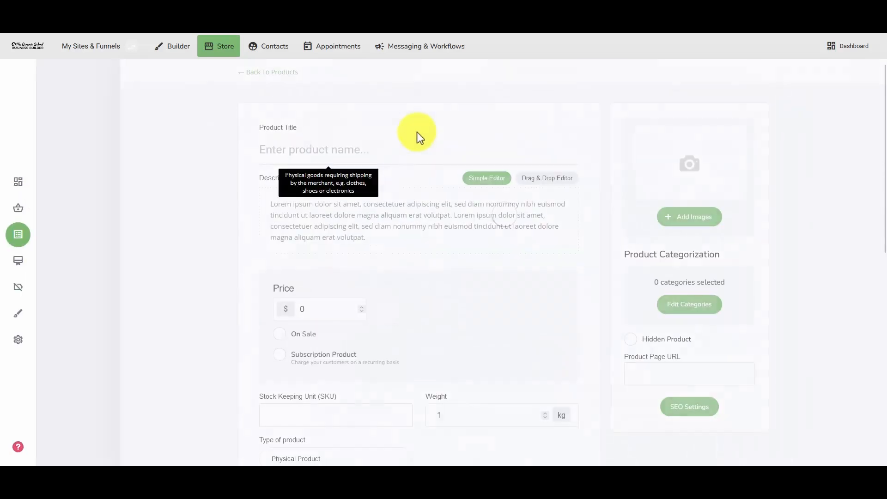
{"action": "left_click", "coordinate": [320, 155]}
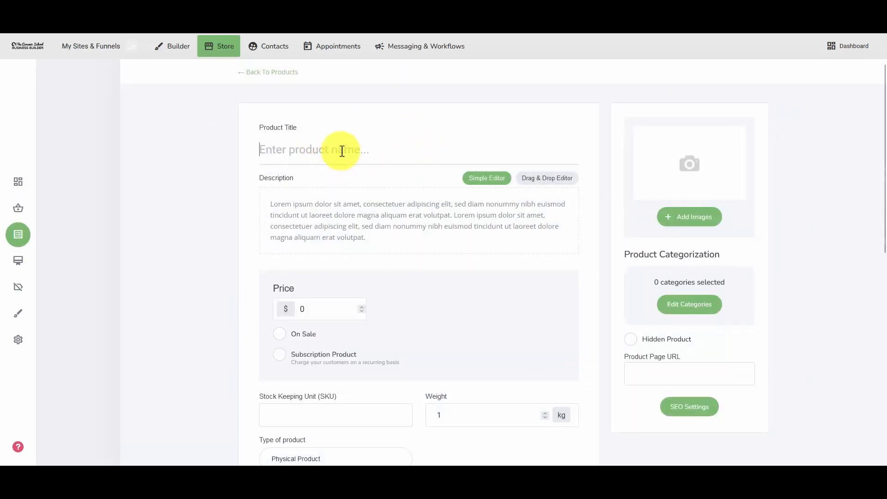
{"action": "type", "text": "My Mug 1234"}
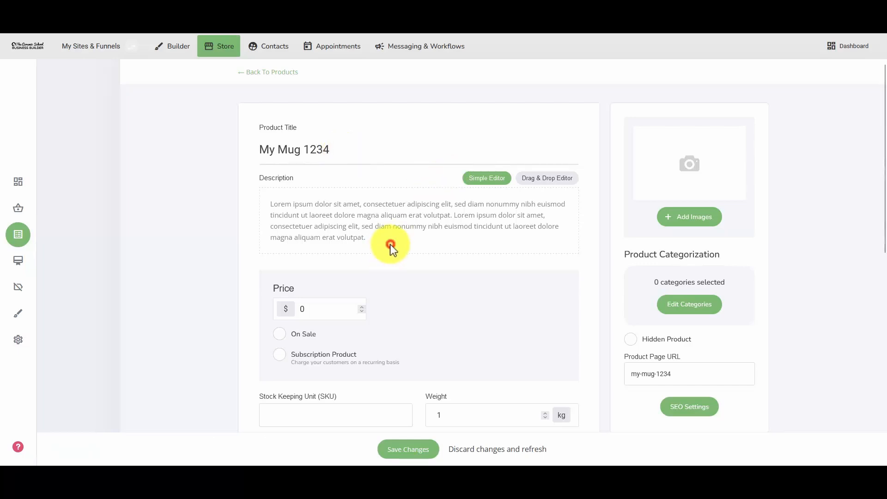
Try out the simple description editor by selecting the whole placeholder text and leaving it without edits
{"action": "left_click", "coordinate": [360, 210]}
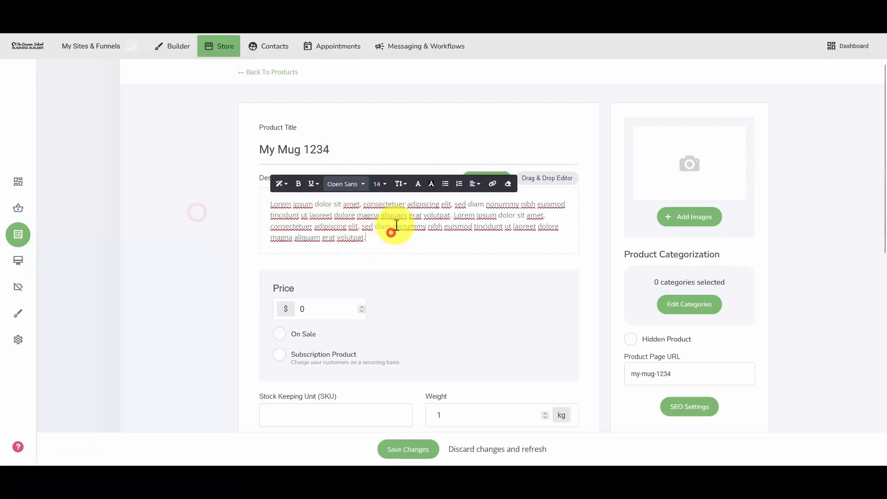
{"action": "left_click_drag", "start_coordinate": [373, 239], "coordinate": [271, 201]}
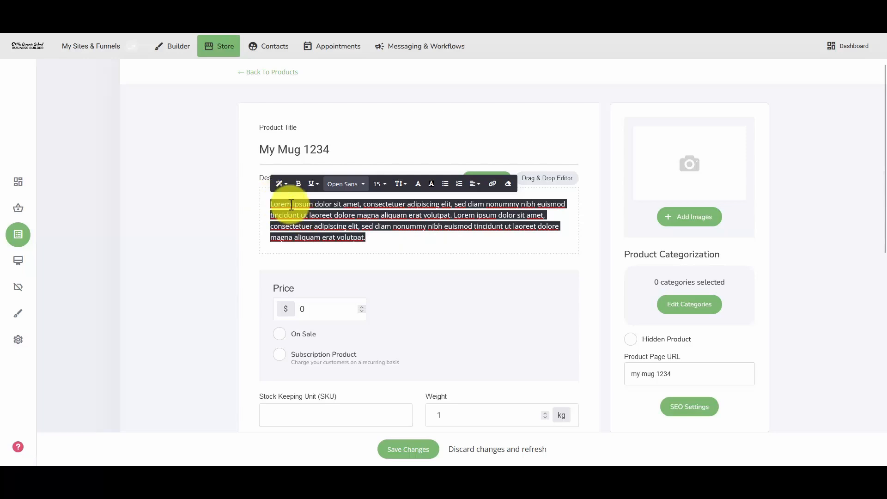
{"action": "left_click", "coordinate": [287, 202]}
{"action": "left_click", "coordinate": [410, 237]}
{"action": "left_click", "coordinate": [243, 228]}
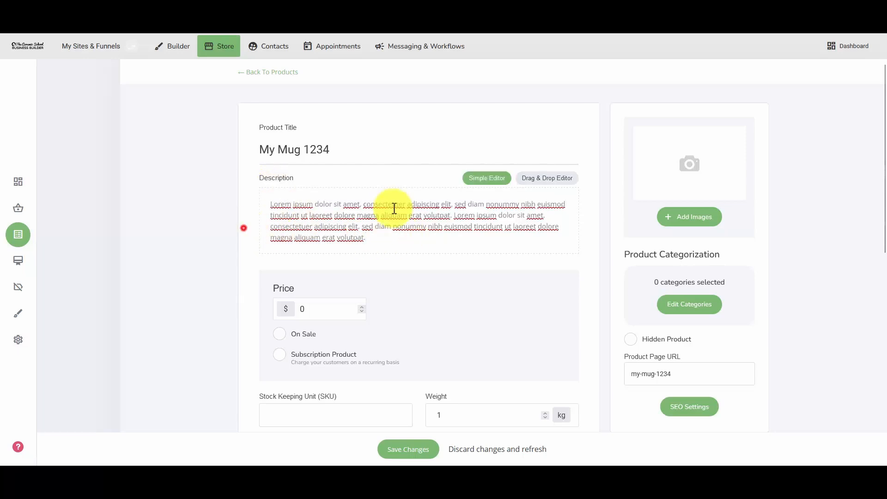
Switch the description to the Drag & Drop Editor, adding a Heading widget beside the text and a small Separator below it
{"action": "left_click", "coordinate": [531, 180]}
{"action": "left_click", "coordinate": [427, 262]}
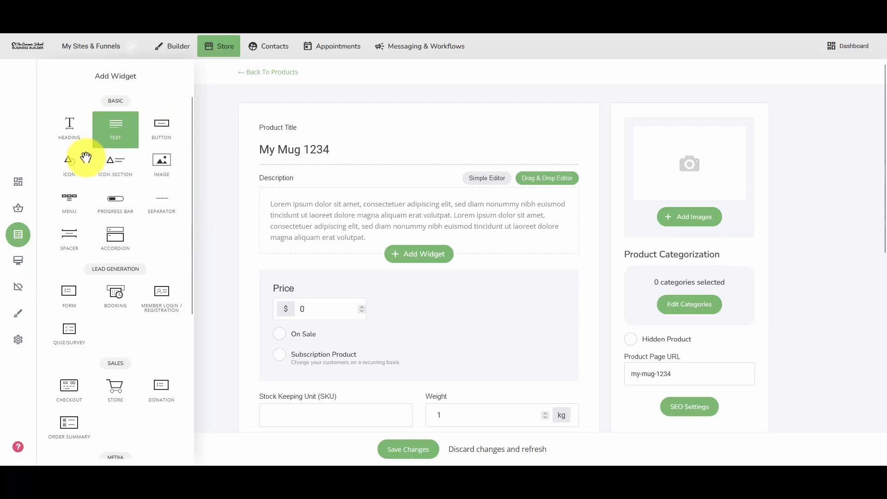
{"action": "left_click_drag", "start_coordinate": [67, 119], "coordinate": [319, 219]}
{"action": "left_click", "coordinate": [408, 266]}
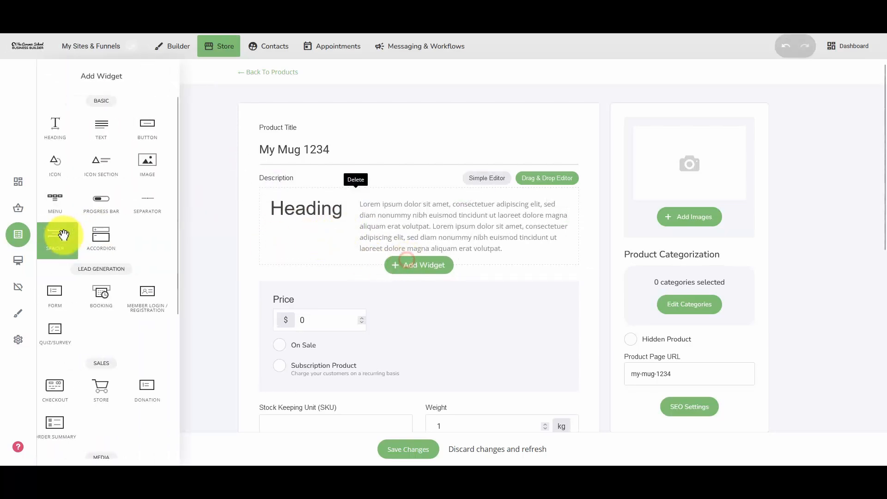
{"action": "left_click_drag", "start_coordinate": [158, 198], "coordinate": [429, 247]}
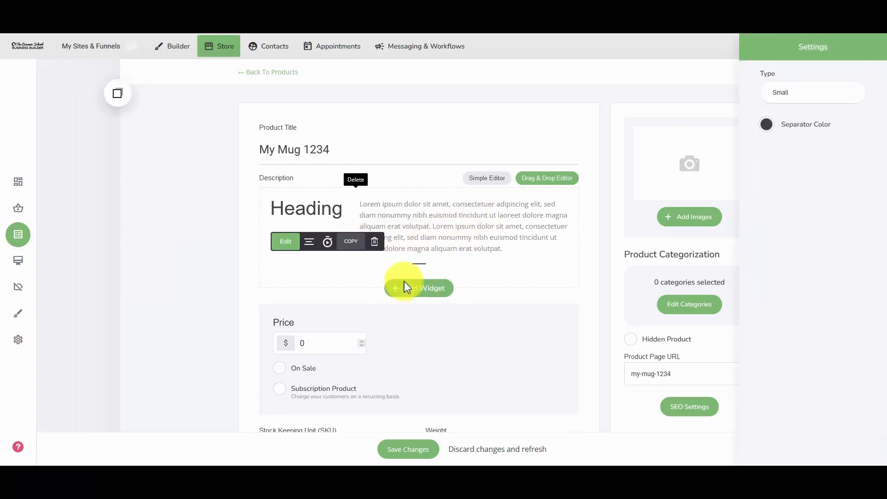
{"action": "left_click", "coordinate": [528, 276]}
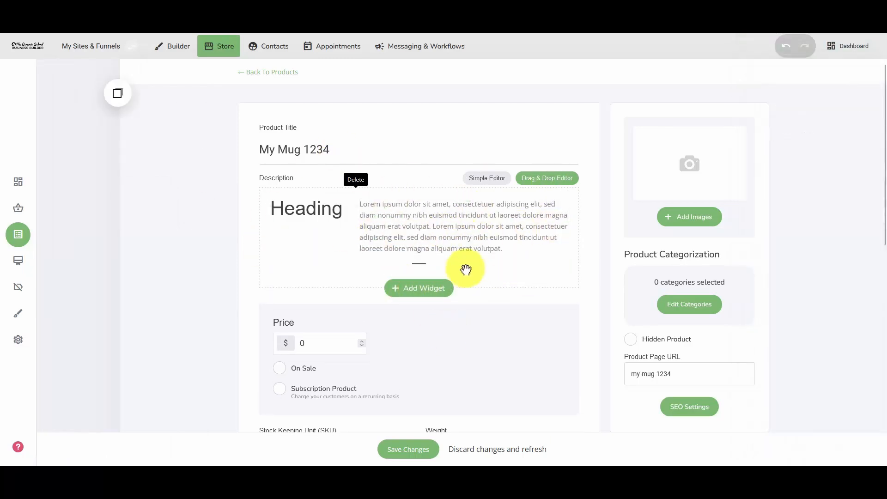
Add the round pottery-shelf picture from the file manager's Images folder as the product image
{"action": "scroll", "coordinate": [435, 292], "scroll_direction": "down", "scroll_amount": 3}
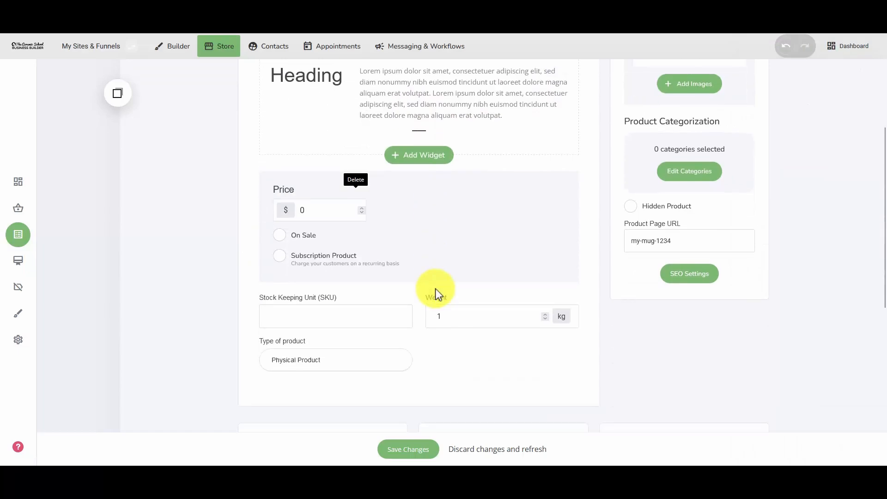
{"action": "scroll", "coordinate": [436, 293], "scroll_direction": "up", "scroll_amount": 3}
{"action": "left_click", "coordinate": [674, 118]}
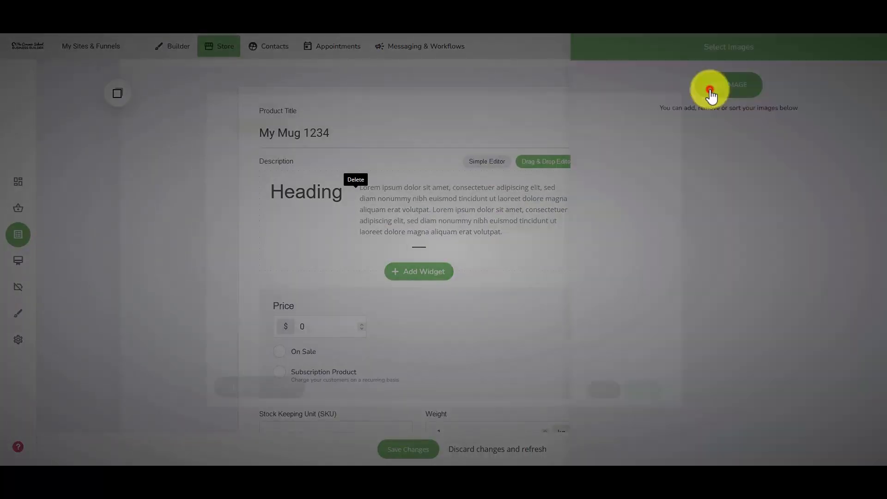
{"action": "left_click", "coordinate": [708, 89]}
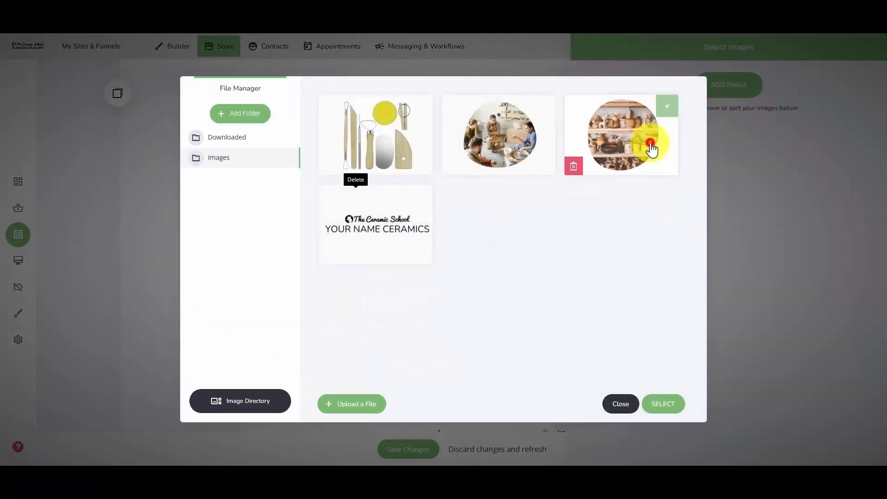
{"action": "left_click", "coordinate": [678, 398]}
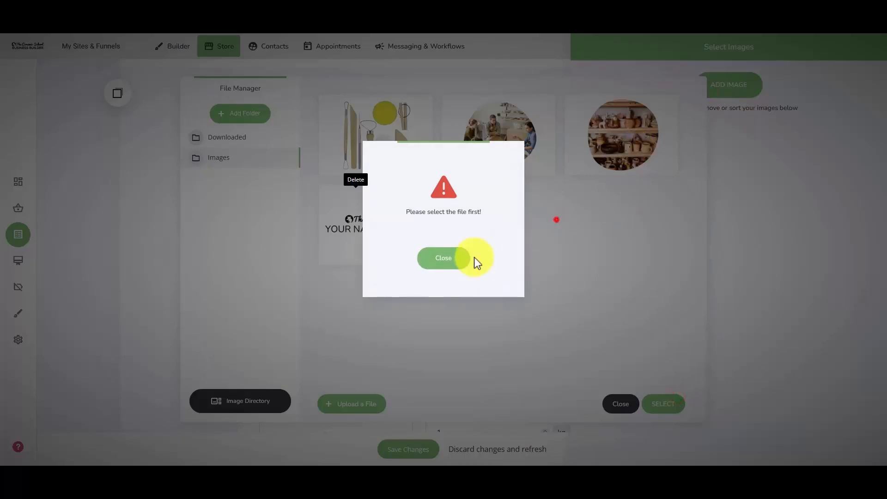
{"action": "left_click", "coordinate": [475, 258]}
{"action": "left_click", "coordinate": [625, 153]}
{"action": "left_click", "coordinate": [662, 405]}
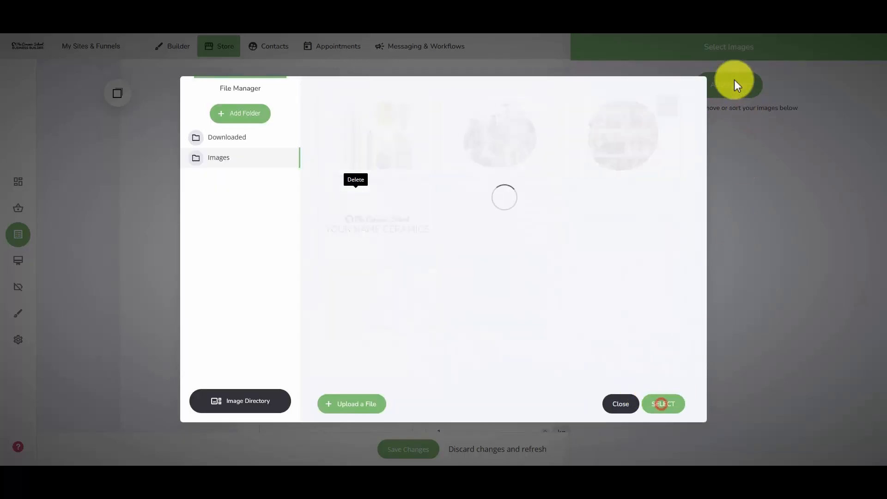
{"action": "left_click", "coordinate": [495, 110]}
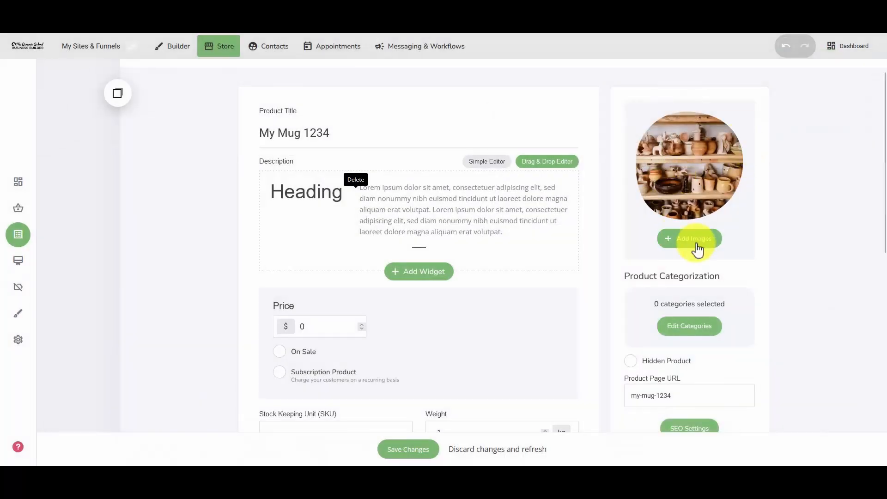
Assign the product to the Pottery and Workshop categories and recheck the category selection
{"action": "scroll", "coordinate": [673, 253], "scroll_direction": "down", "scroll_amount": 1}
{"action": "left_click", "coordinate": [681, 292]}
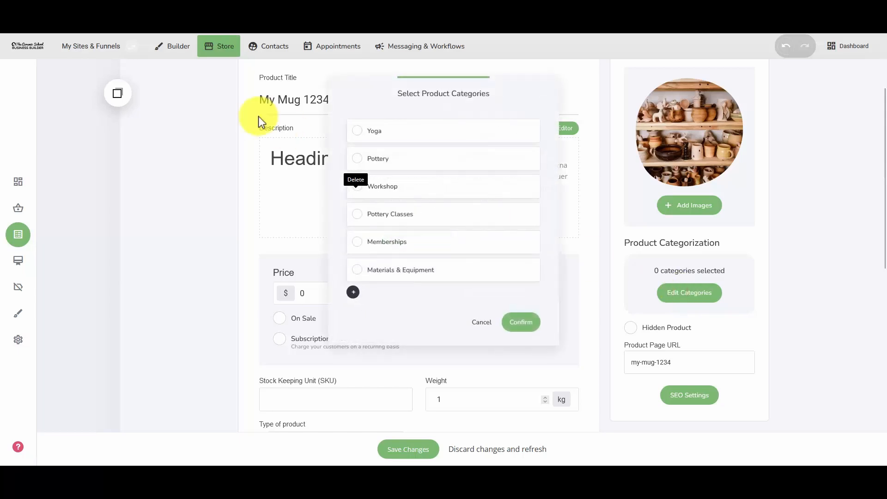
{"action": "left_click", "coordinate": [386, 162]}
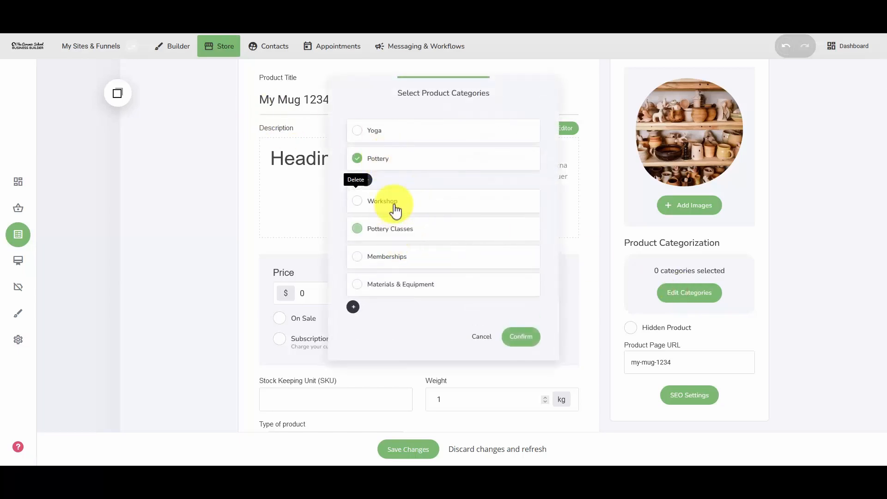
{"action": "left_click", "coordinate": [393, 204]}
{"action": "left_click", "coordinate": [514, 353]}
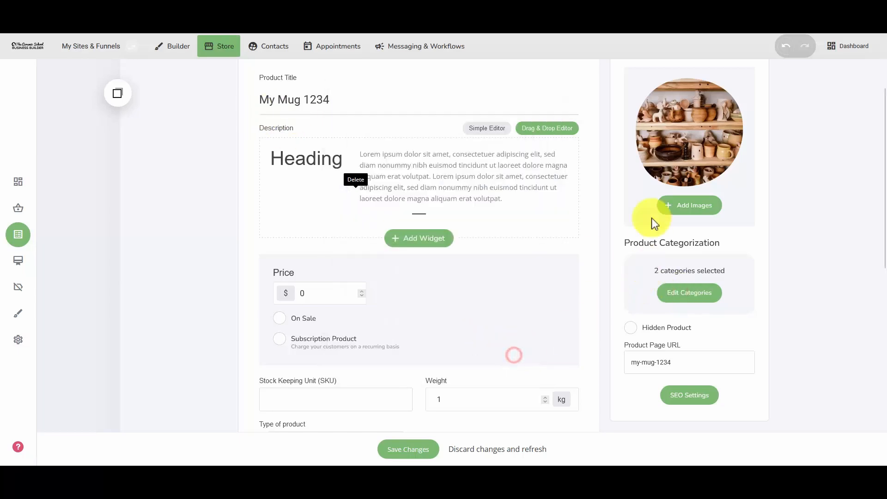
{"action": "scroll", "coordinate": [647, 298], "scroll_direction": "down", "scroll_amount": 1}
{"action": "left_click", "coordinate": [688, 268]}
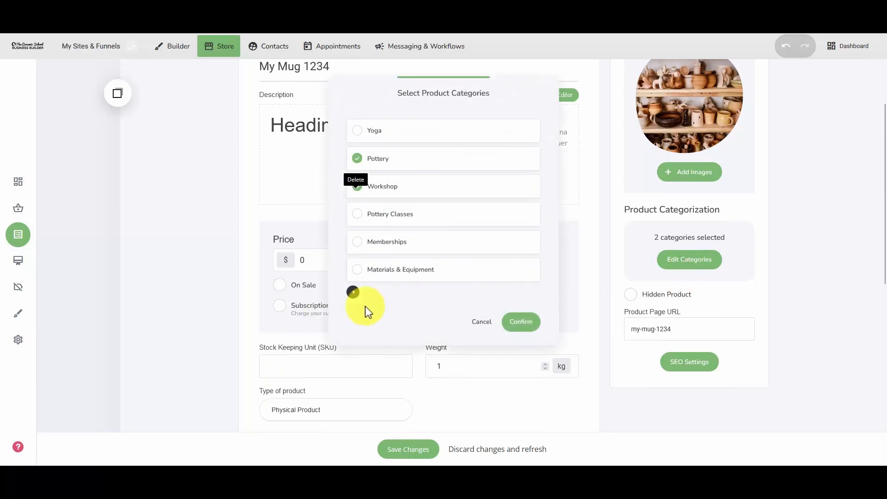
{"action": "left_click", "coordinate": [178, 291]}
Set the product's price to $49 and switch the On Sale option on and off again
{"action": "left_click_drag", "start_coordinate": [306, 262], "coordinate": [279, 261]}
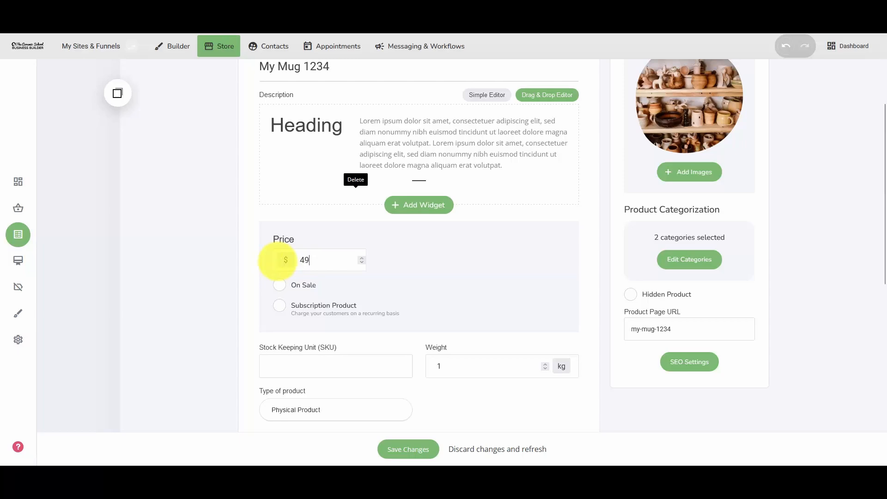
{"action": "left_click", "coordinate": [299, 286]}
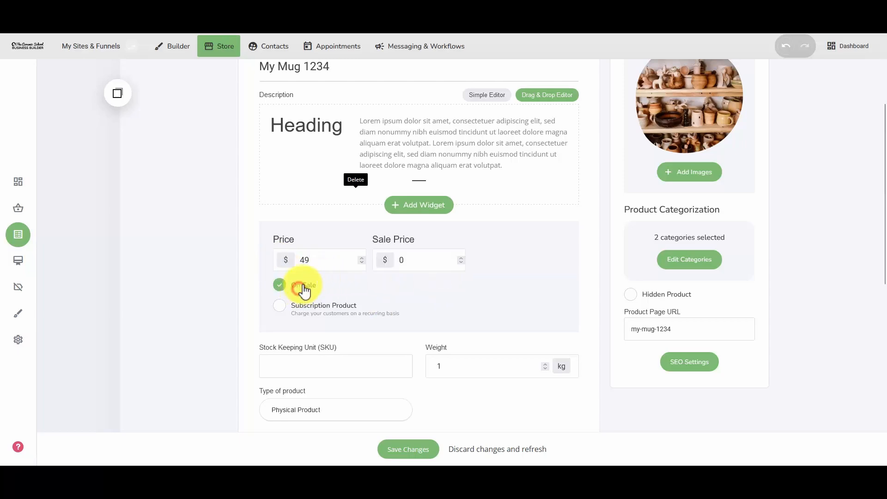
{"action": "left_click", "coordinate": [308, 293]}
Try making it a subscription product with billing cycles of 4 Payments, and return the cycles to Ongoing Payments
{"action": "left_click", "coordinate": [352, 306]}
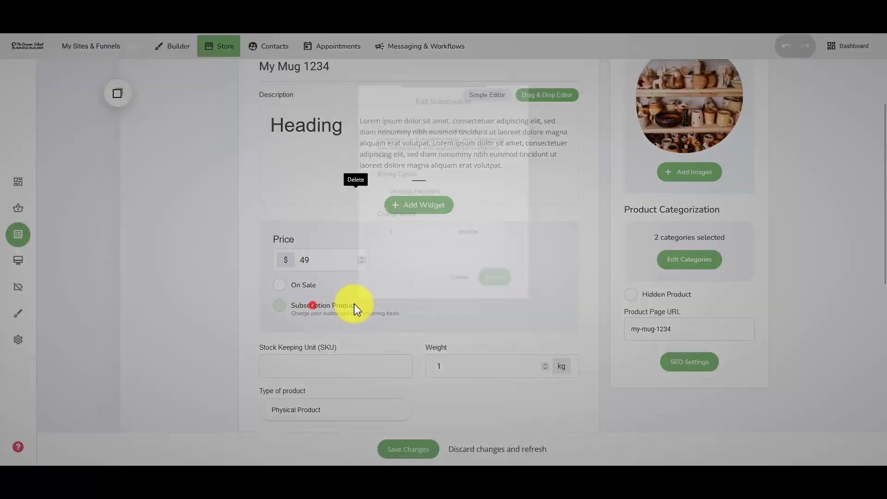
{"action": "left_click", "coordinate": [422, 189]}
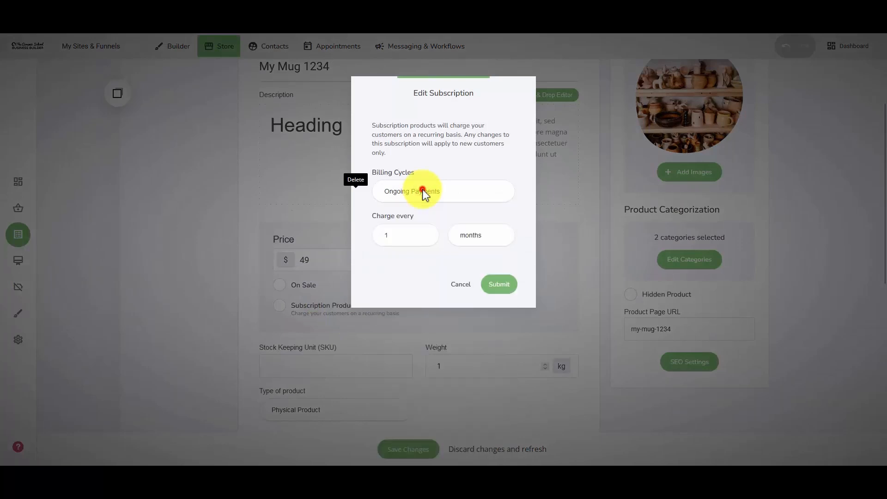
{"action": "left_click", "coordinate": [422, 190]}
{"action": "left_click", "coordinate": [421, 198]}
{"action": "left_click", "coordinate": [418, 247]}
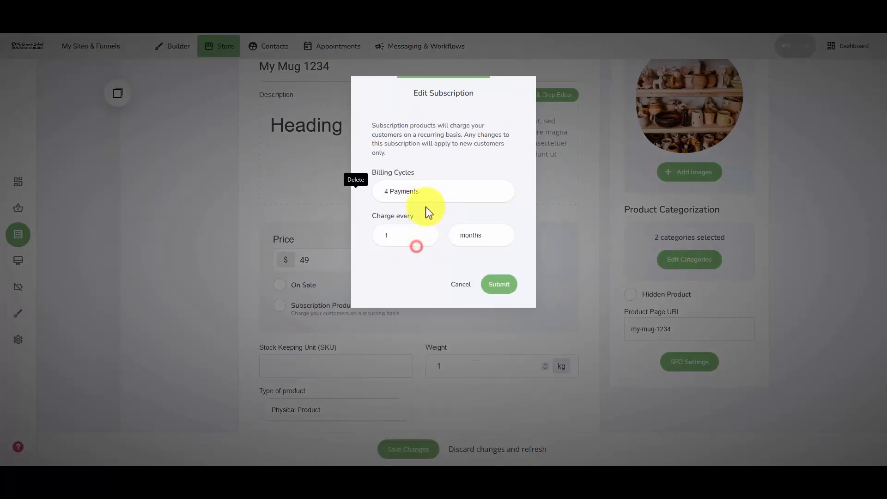
{"action": "left_click", "coordinate": [433, 191]}
{"action": "left_click", "coordinate": [423, 209]}
Try a 12-month charge interval for the subscription, reset it to every 1 month, and cancel the subscription settings
{"action": "left_click", "coordinate": [467, 235]}
{"action": "left_click", "coordinate": [467, 234]}
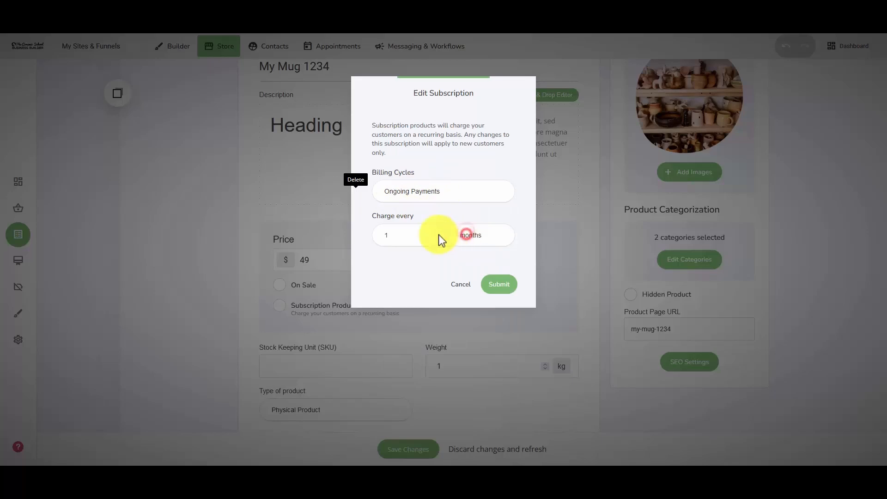
{"action": "left_click", "coordinate": [408, 235]}
{"action": "left_click", "coordinate": [408, 254]}
{"action": "left_click", "coordinate": [410, 237]}
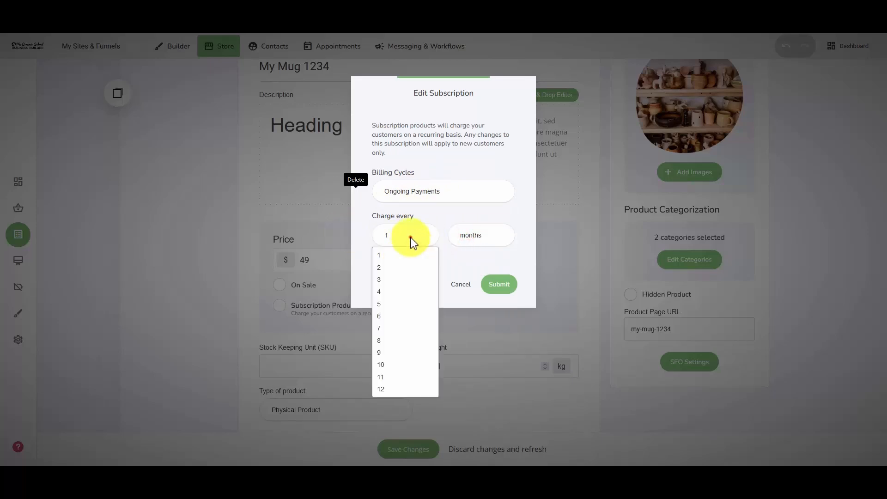
{"action": "left_click", "coordinate": [401, 389]}
{"action": "left_click", "coordinate": [464, 236]}
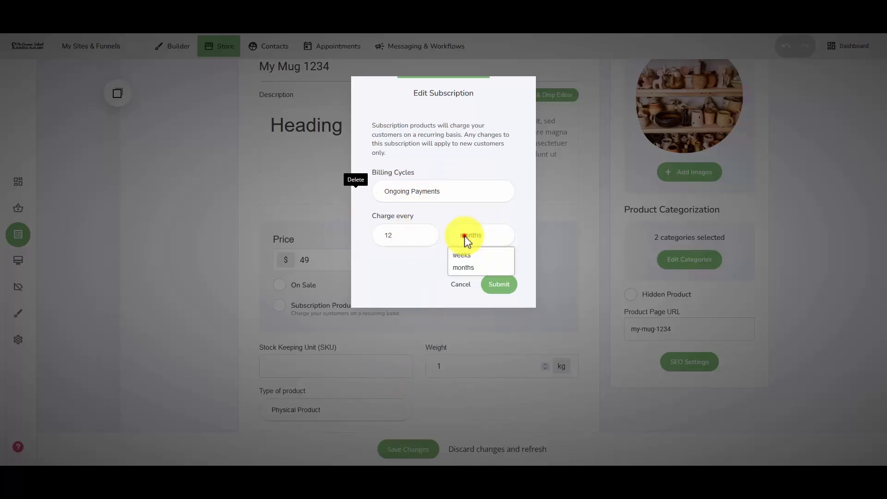
{"action": "left_click", "coordinate": [460, 236]}
{"action": "left_click", "coordinate": [410, 238]}
{"action": "left_click", "coordinate": [391, 258]}
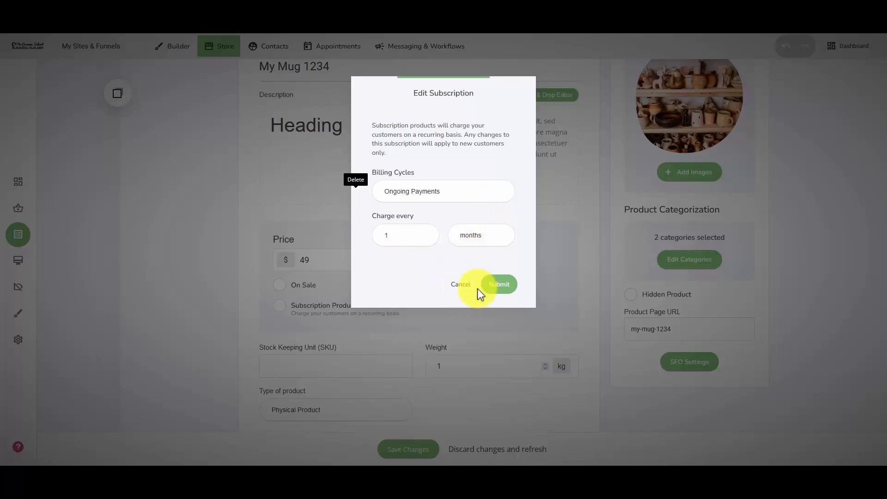
{"action": "left_click", "coordinate": [463, 285]}
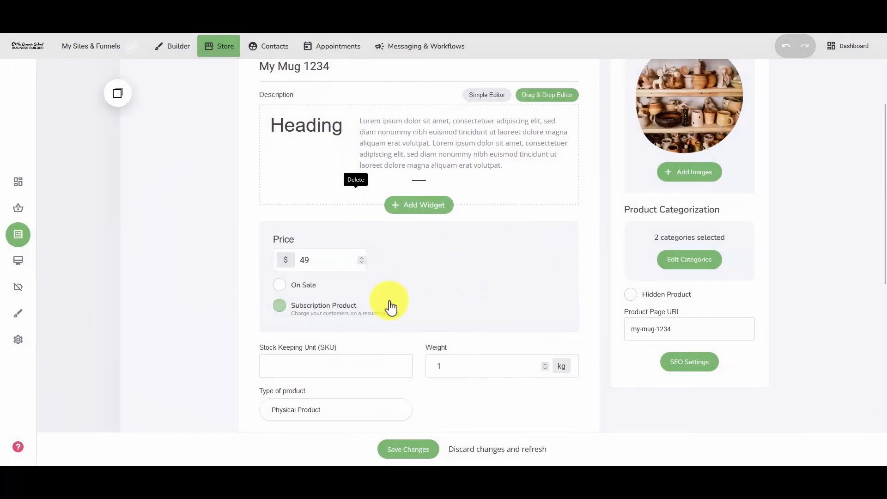
Set the product's SKU to 123 and its weight to 4 kg, keeping Physical Product as the type
{"action": "scroll", "coordinate": [390, 303], "scroll_direction": "down", "scroll_amount": 2}
{"action": "left_click", "coordinate": [341, 277]}
{"action": "type", "text": "123"}
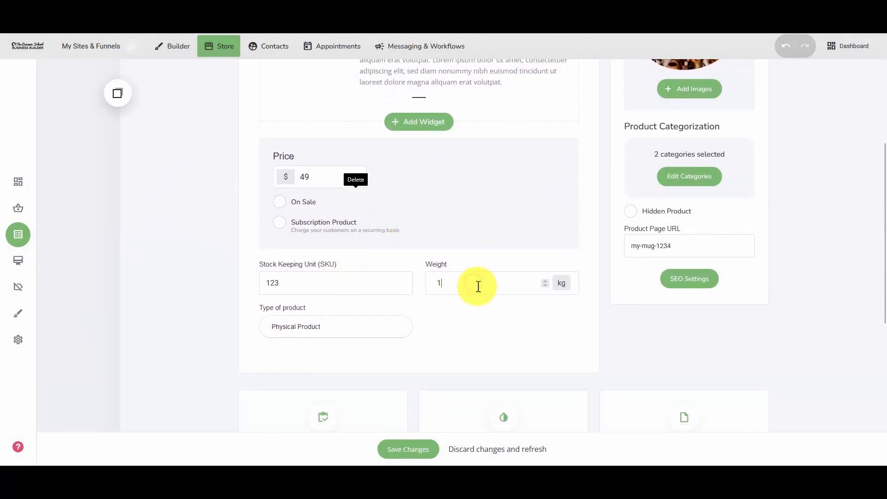
{"action": "double_click", "coordinate": [461, 285]}
{"action": "type", "text": "4"}
{"action": "left_click", "coordinate": [336, 326]}
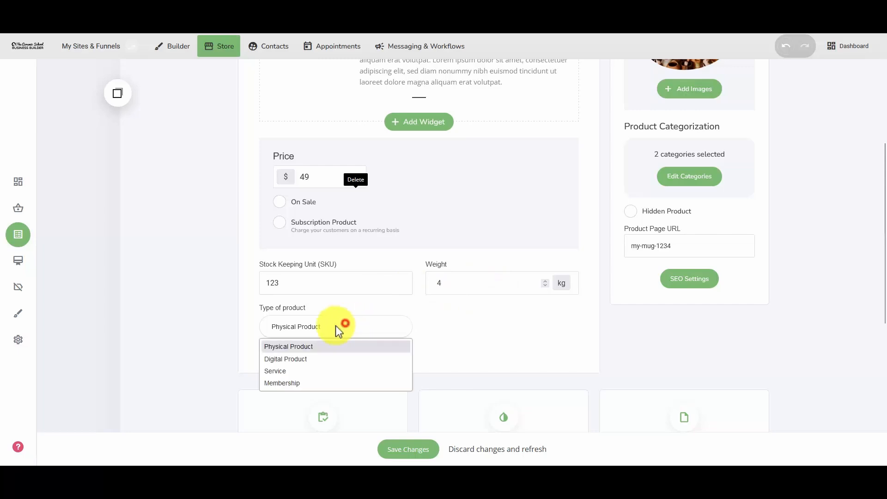
{"action": "left_click", "coordinate": [286, 349]}
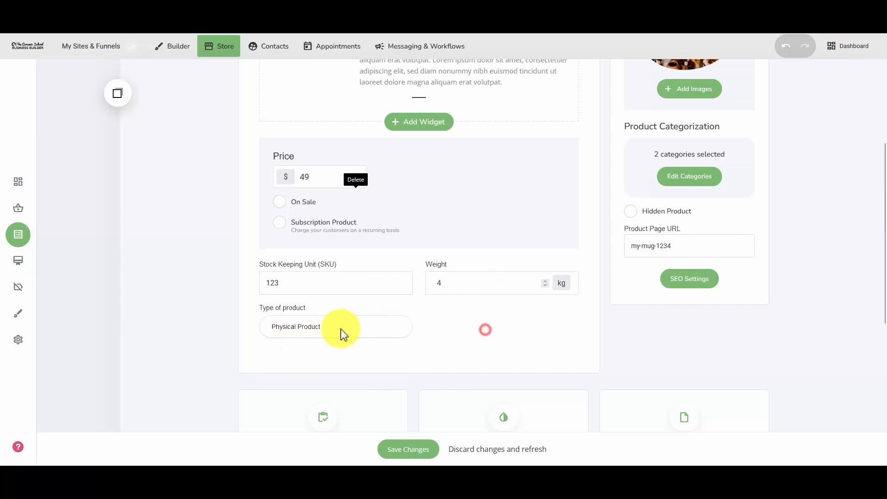
Mark the product as hidden and highlight the text of its product page URL
{"action": "scroll", "coordinate": [642, 199], "scroll_direction": "up", "scroll_amount": 2}
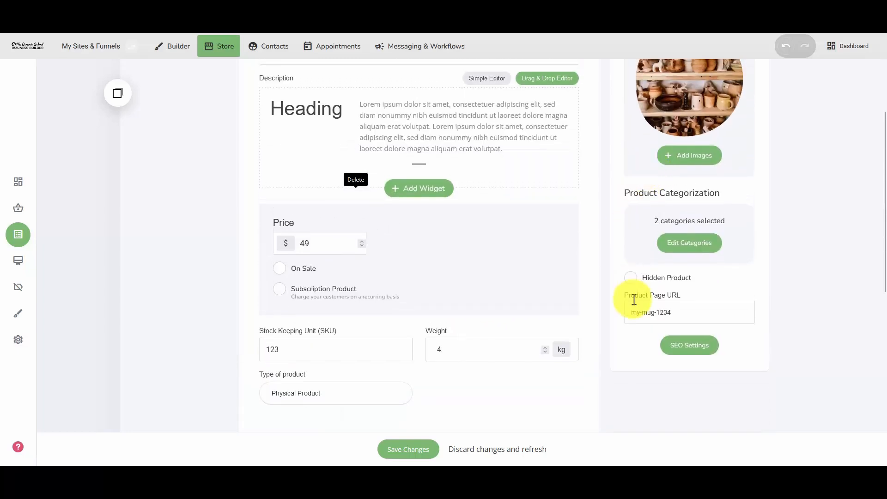
{"action": "scroll", "coordinate": [632, 282], "scroll_direction": "down", "scroll_amount": 2}
{"action": "scroll", "coordinate": [628, 262], "scroll_direction": "down", "scroll_amount": 1}
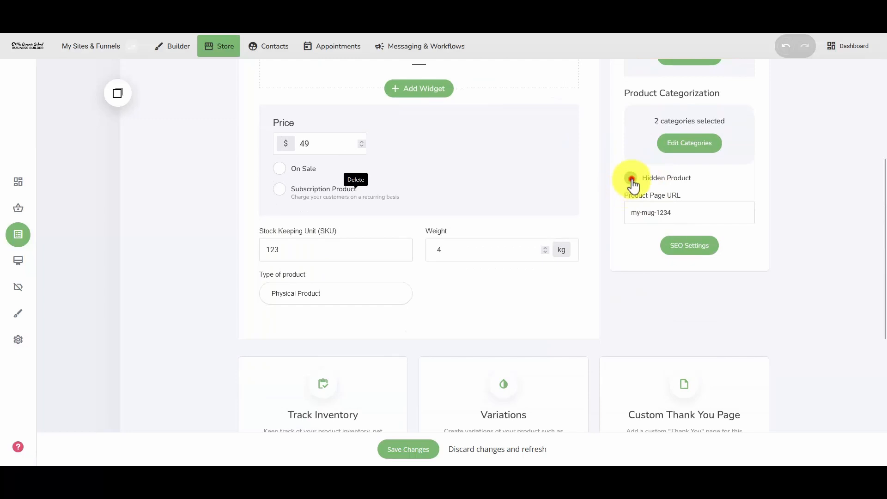
{"action": "left_click", "coordinate": [631, 178]}
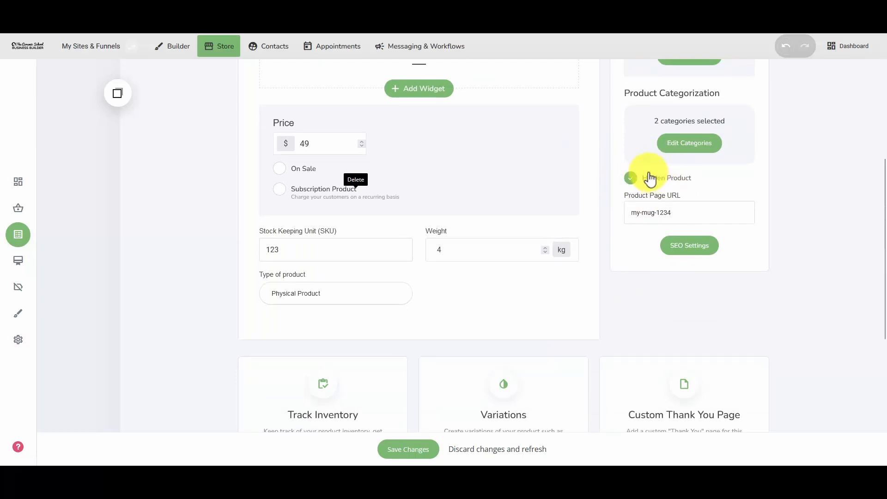
{"action": "left_click_drag", "start_coordinate": [637, 214], "coordinate": [690, 200]}
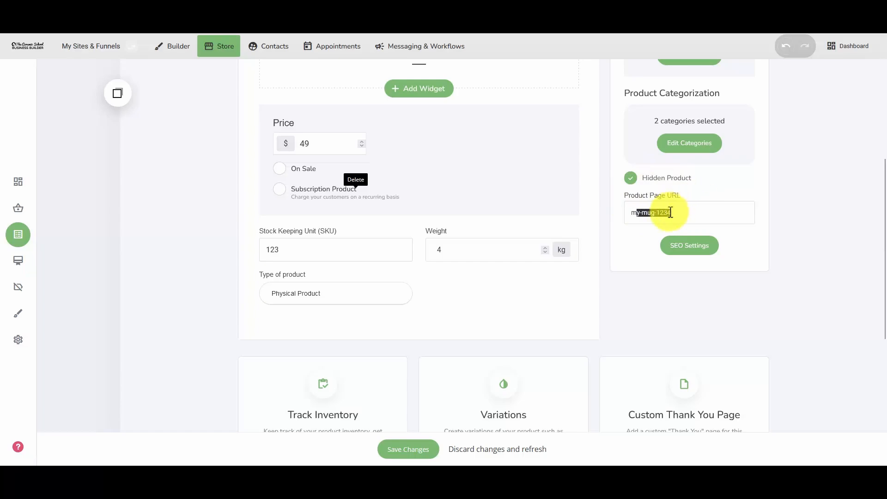
View the product's SEO title and description fields and close them without entering anything
{"action": "left_click", "coordinate": [691, 245]}
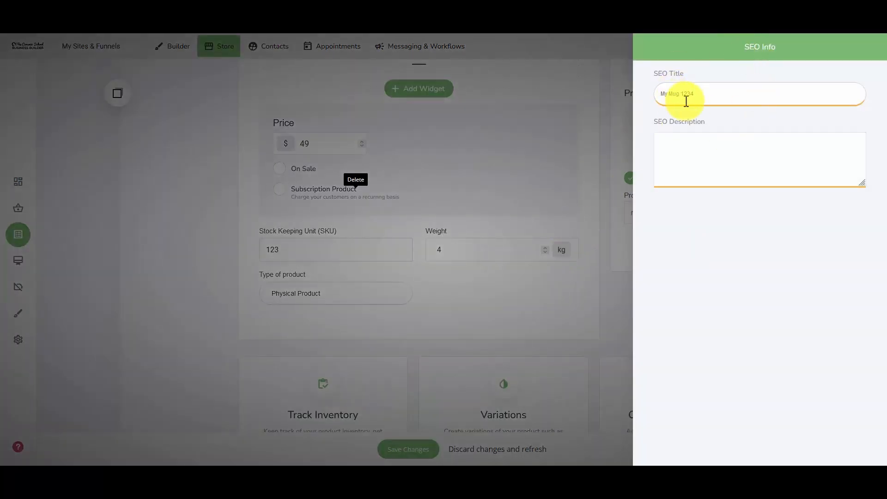
{"action": "left_click", "coordinate": [693, 157]}
{"action": "left_click", "coordinate": [558, 145]}
Turn on inventory tracking for the product and set the available stock to 99
{"action": "scroll", "coordinate": [556, 264], "scroll_direction": "down", "scroll_amount": 1}
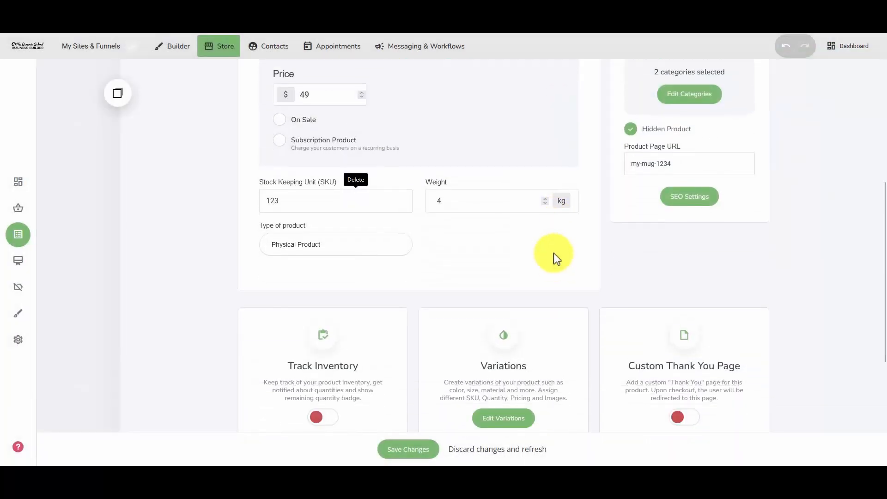
{"action": "scroll", "coordinate": [554, 245], "scroll_direction": "down", "scroll_amount": 3}
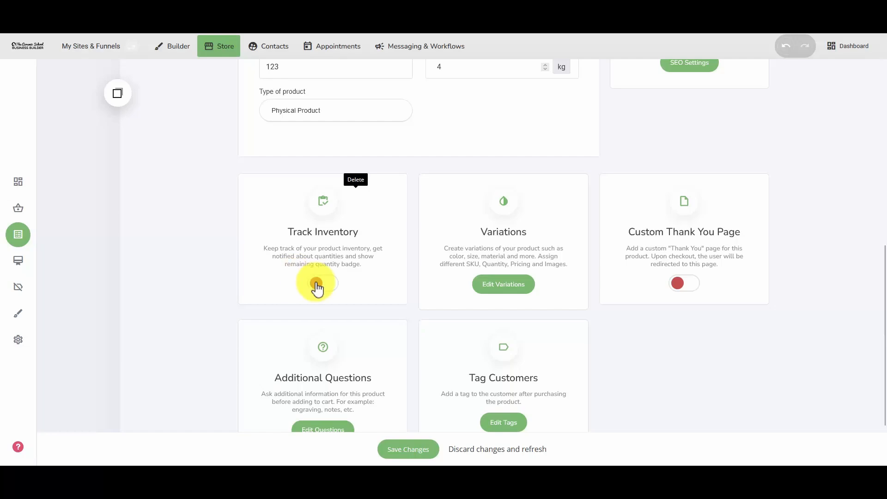
{"action": "left_click", "coordinate": [317, 285]}
{"action": "left_click", "coordinate": [317, 309]}
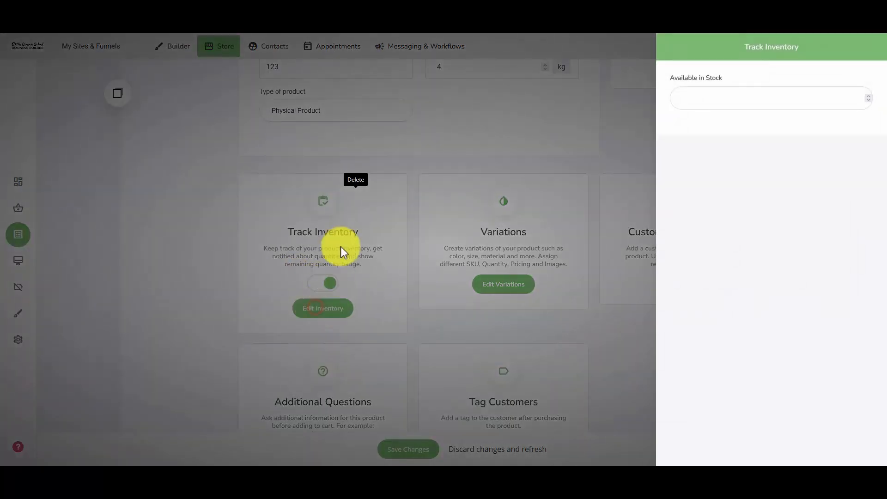
{"action": "left_click", "coordinate": [697, 101]}
{"action": "type", "text": "10"}
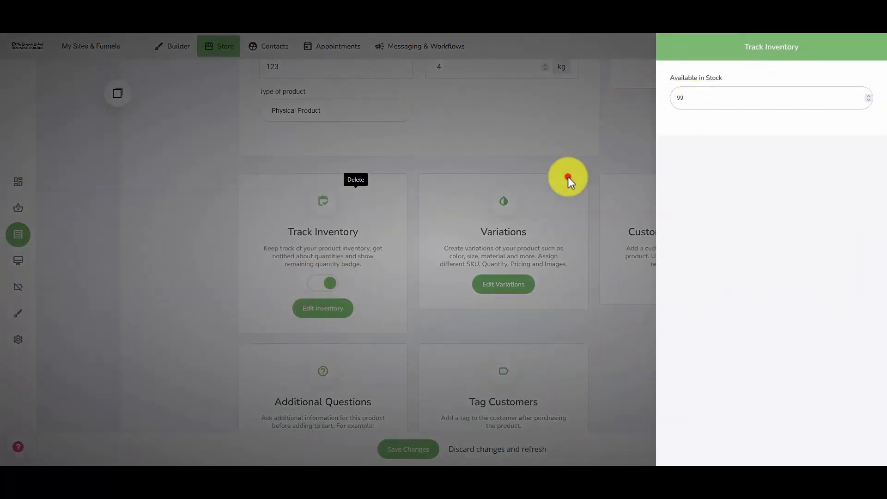
{"action": "left_click", "coordinate": [568, 177]}
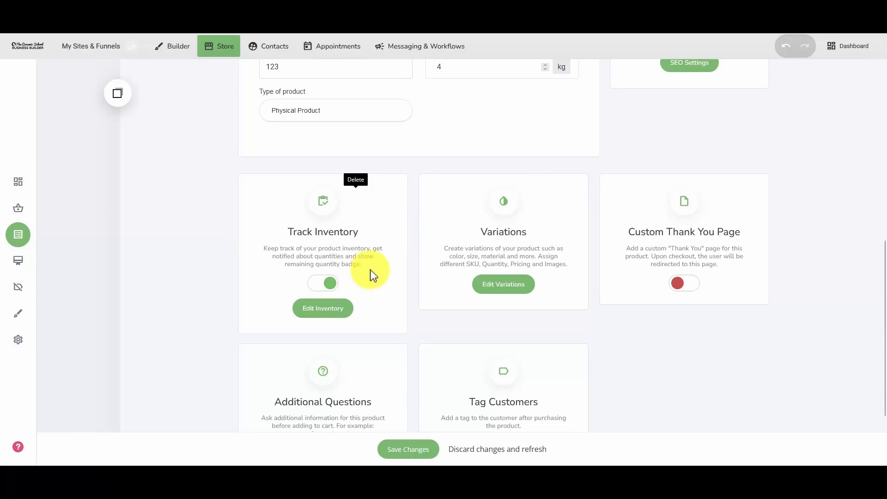
Add a product variation named Size
{"action": "left_click", "coordinate": [511, 285]}
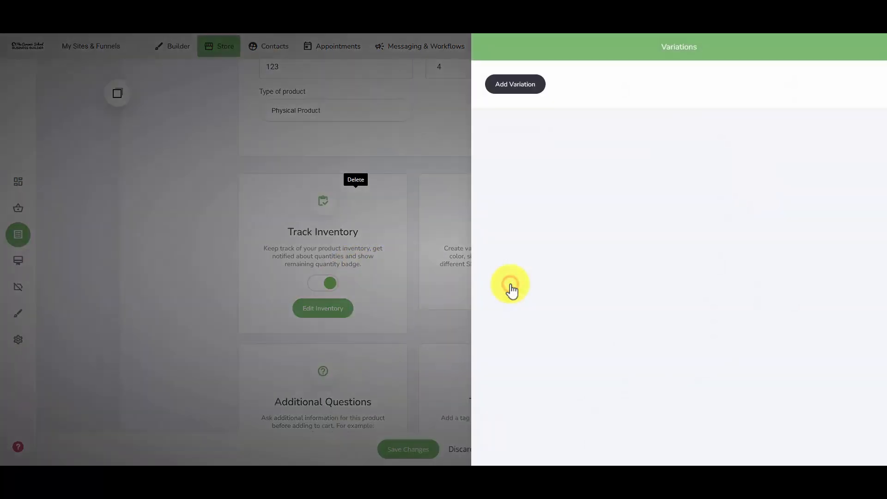
{"action": "left_click", "coordinate": [504, 88]}
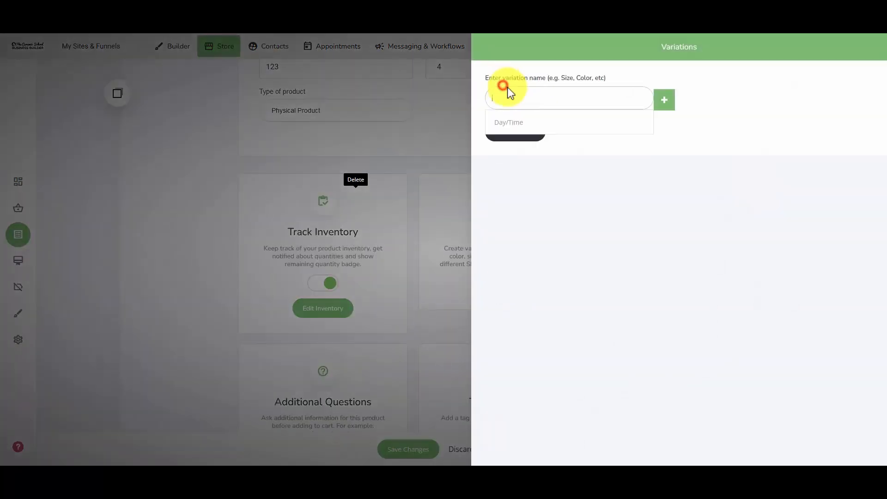
{"action": "left_click", "coordinate": [583, 103]}
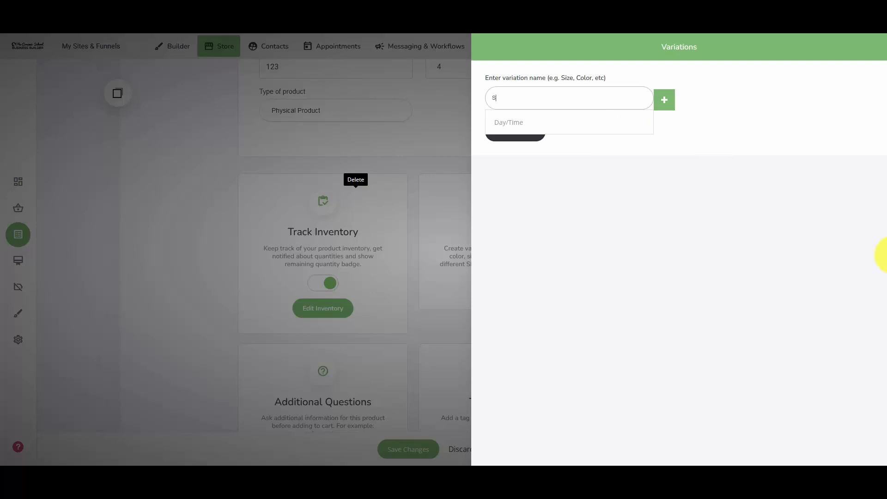
{"action": "type", "text": "Size"}
{"action": "key", "text": "Return"}
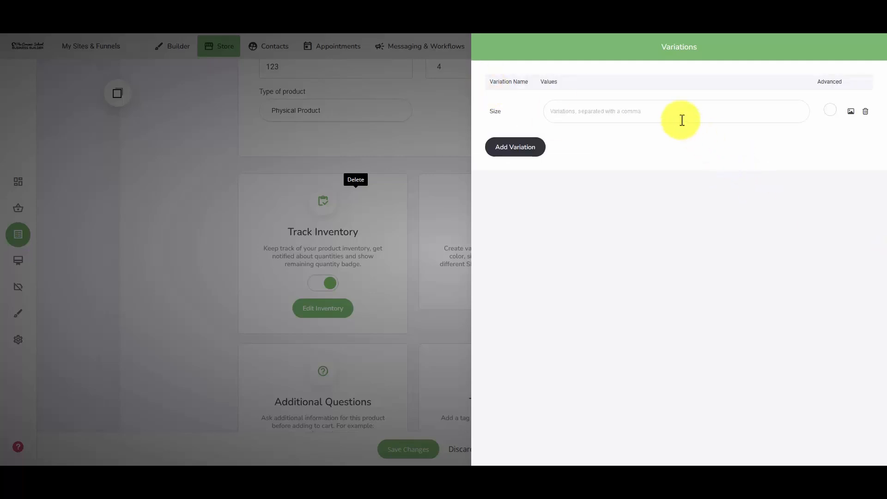
Give the Size variation the values small, medium and large, and close the variations
{"action": "left_click", "coordinate": [669, 112]}
{"action": "type", "text": "small"}
{"action": "key", "text": "Return"}
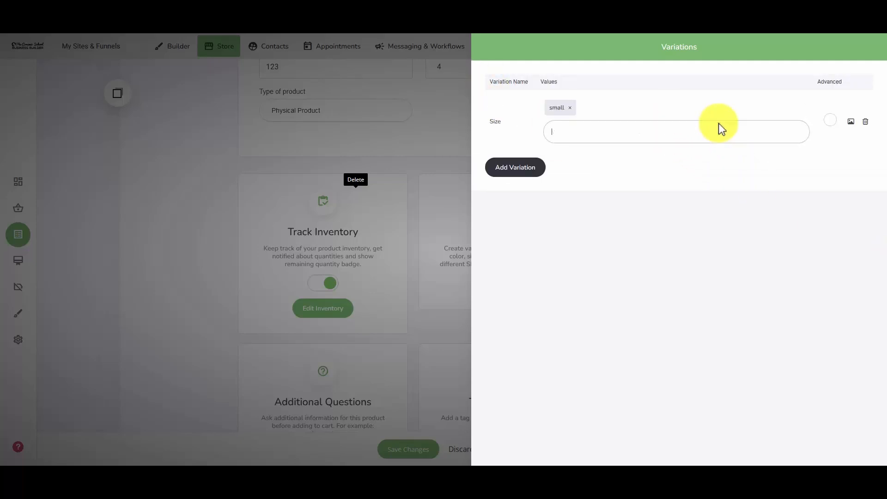
{"action": "type", "text": "medium"}
{"action": "key", "text": "Return"}
{"action": "type", "text": "large"}
{"action": "key", "text": "Return"}
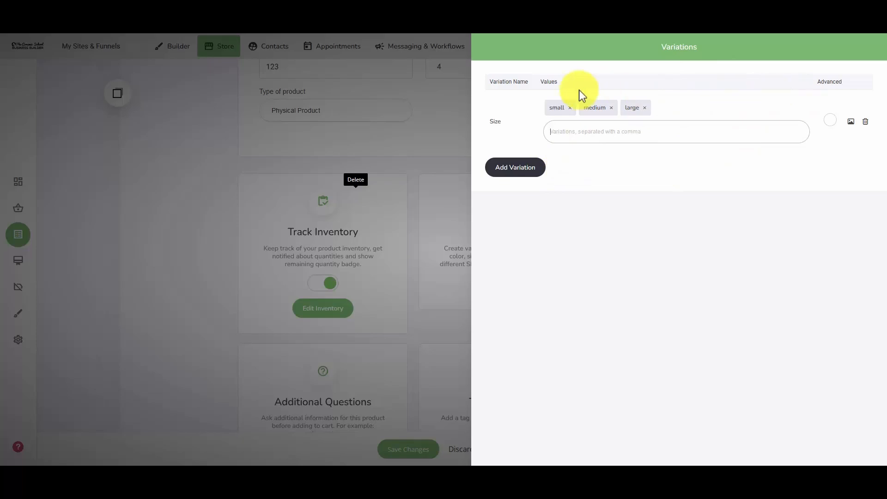
{"action": "left_click", "coordinate": [586, 181]}
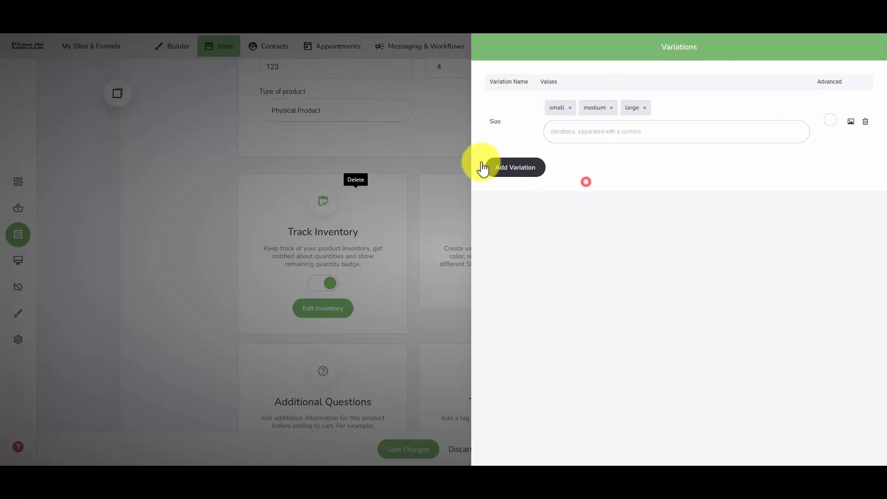
{"action": "left_click", "coordinate": [456, 151]}
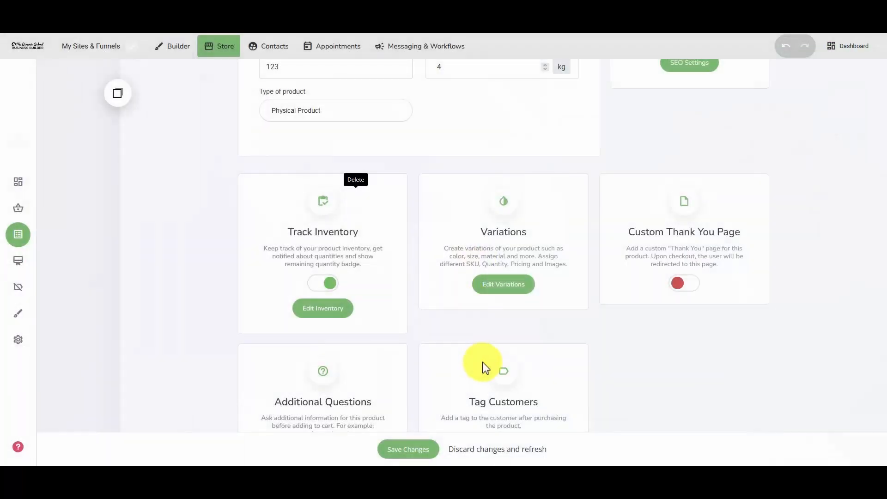
Enable advanced options for the Size variation and set the price to $29 for small and $39 for medium
{"action": "left_click", "coordinate": [496, 283]}
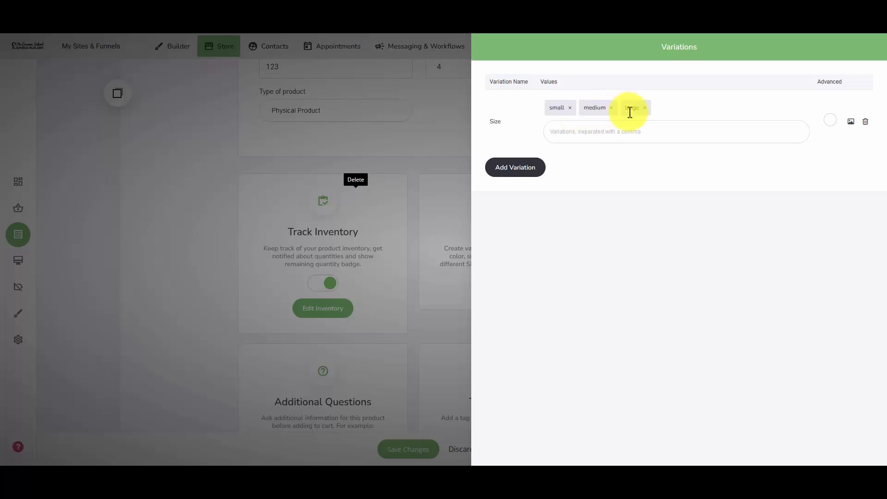
{"action": "left_click", "coordinate": [831, 121]}
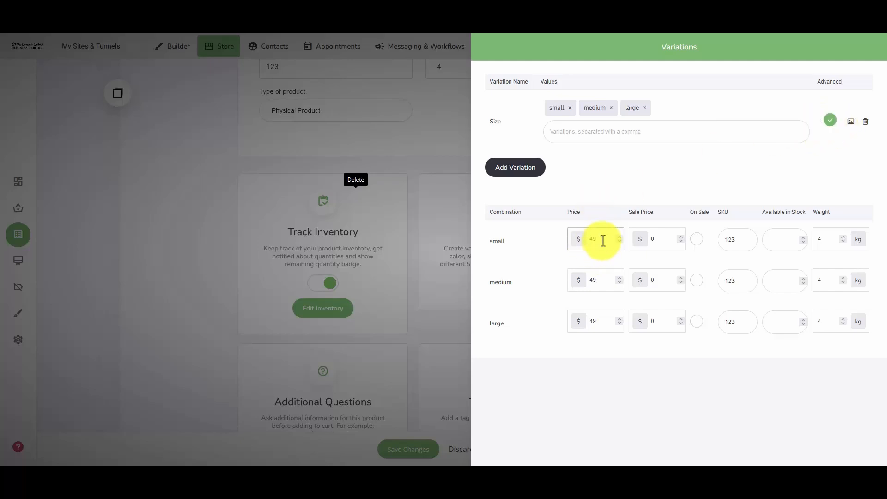
{"action": "left_click_drag", "start_coordinate": [597, 237], "coordinate": [587, 238]}
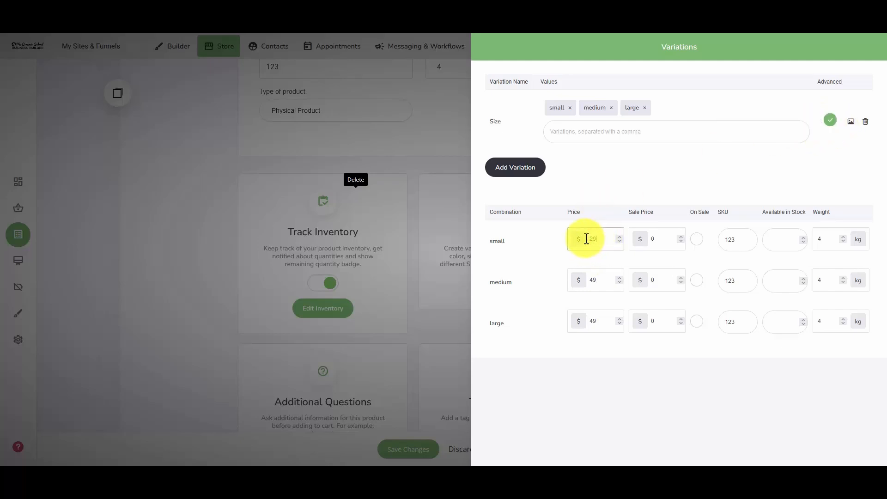
{"action": "type", "text": "29"}
{"action": "double_click", "coordinate": [587, 279]}
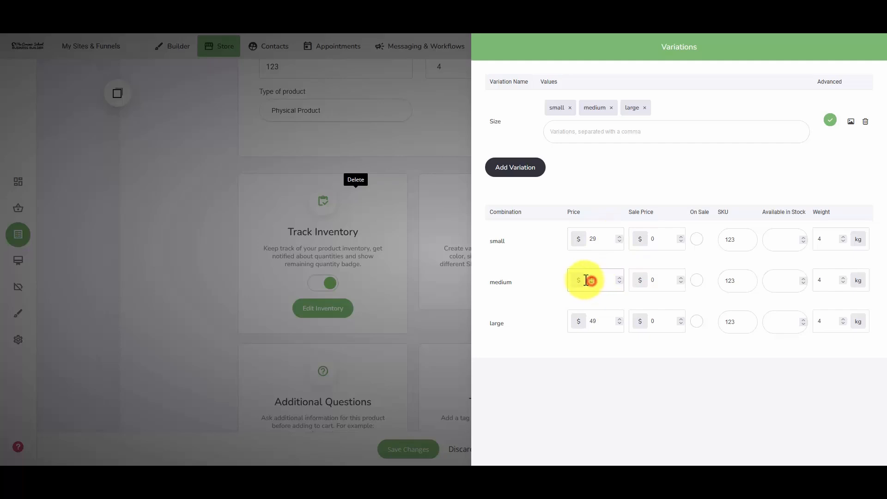
{"action": "type", "text": "39"}
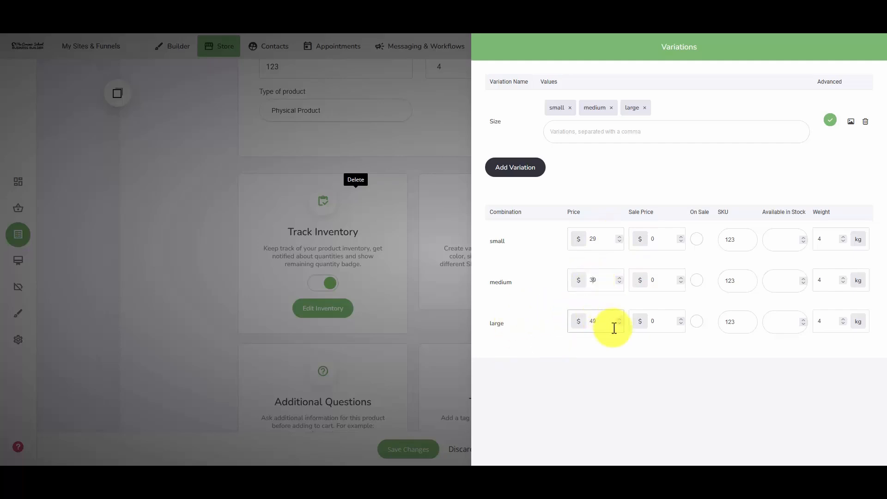
Set the variation weights to 1 kg for small, 2 kg for medium and 3 kg for large
{"action": "double_click", "coordinate": [832, 237]}
{"action": "type", "text": "1"}
{"action": "left_click", "coordinate": [825, 285]}
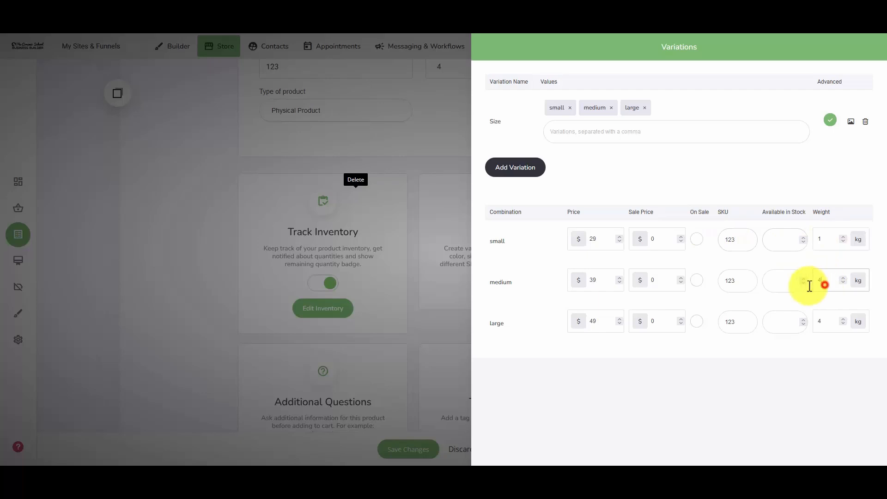
{"action": "left_click_drag", "start_coordinate": [826, 285], "coordinate": [809, 286]}
{"action": "type", "text": "2"}
{"action": "left_click_drag", "start_coordinate": [827, 328], "coordinate": [765, 336]}
{"action": "type", "text": "3"}
{"action": "left_click", "coordinate": [714, 386]}
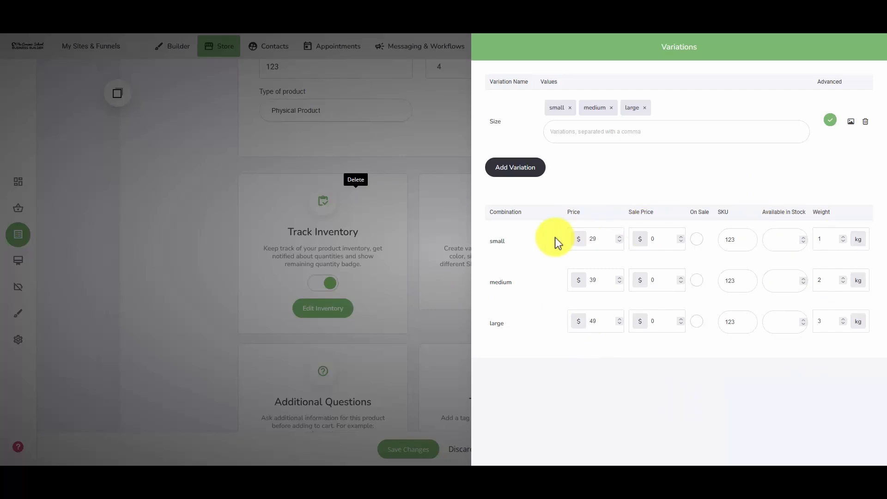
View the image slots for the Size variation's values without adding images, and close the variations
{"action": "left_click", "coordinate": [851, 122]}
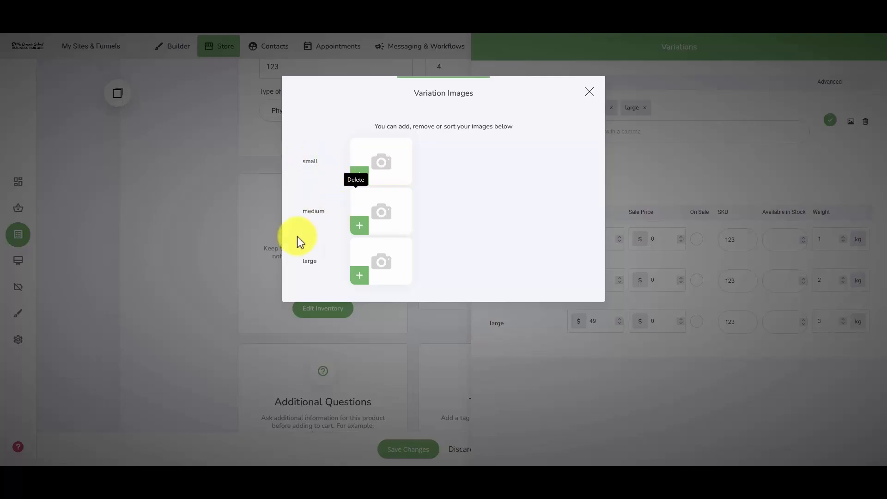
{"action": "left_click", "coordinate": [587, 125]}
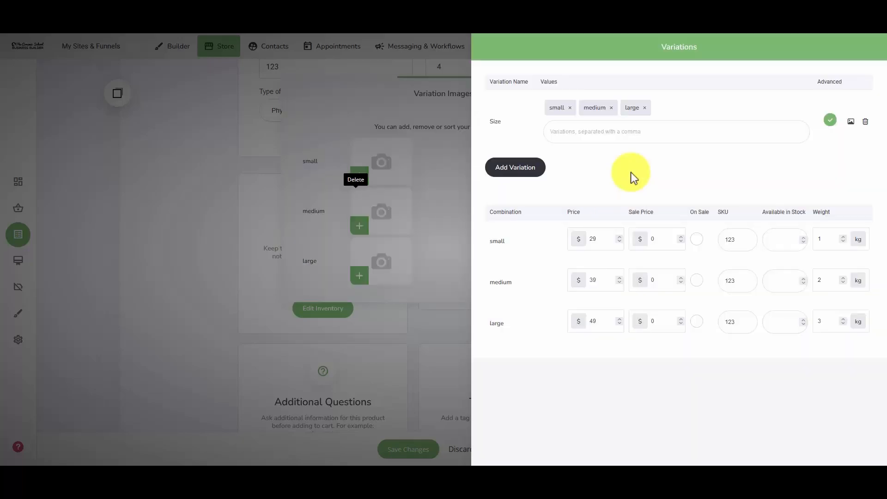
{"action": "left_click", "coordinate": [443, 126]}
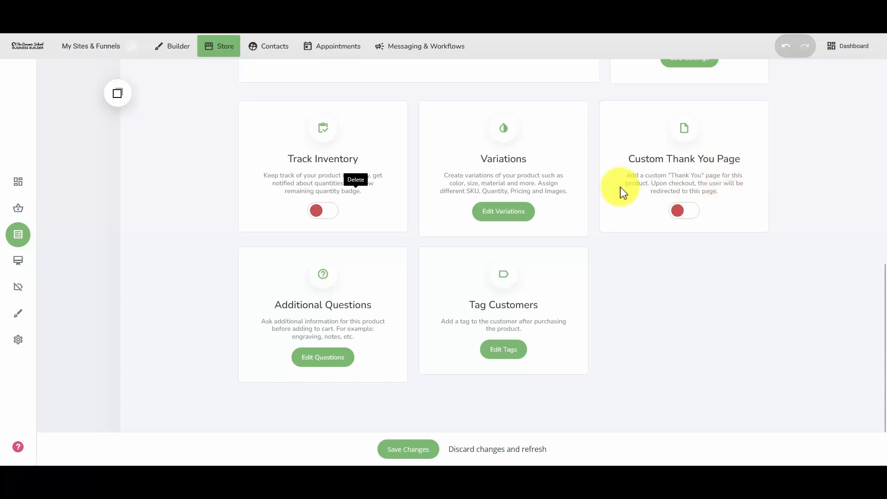
Add an additional question field labelled "Special Message:" to the product
{"action": "left_click", "coordinate": [341, 358]}
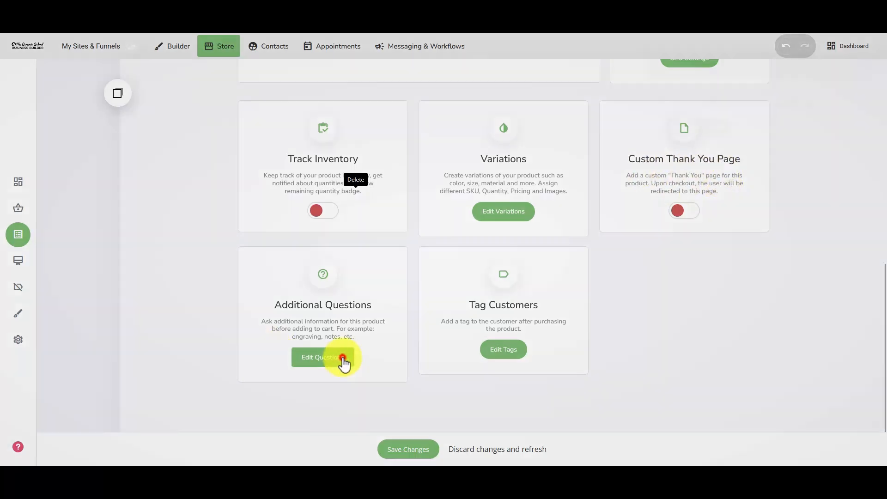
{"action": "left_click", "coordinate": [693, 113]}
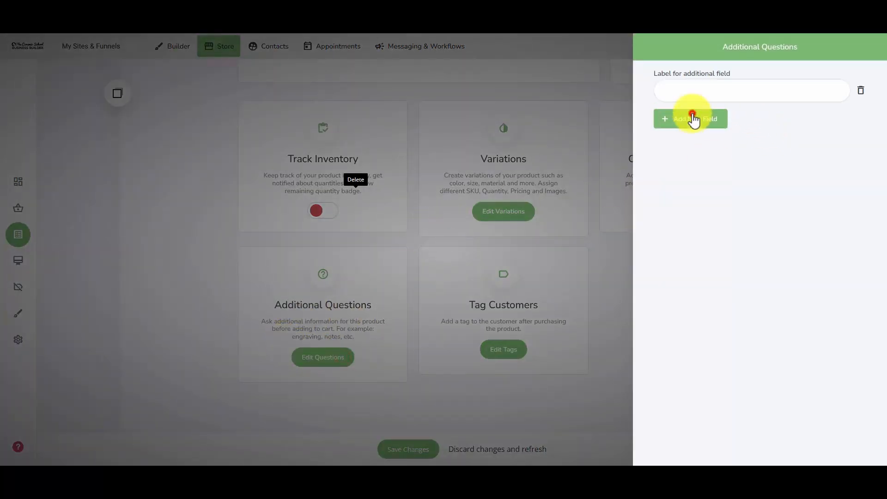
{"action": "left_click", "coordinate": [691, 94]}
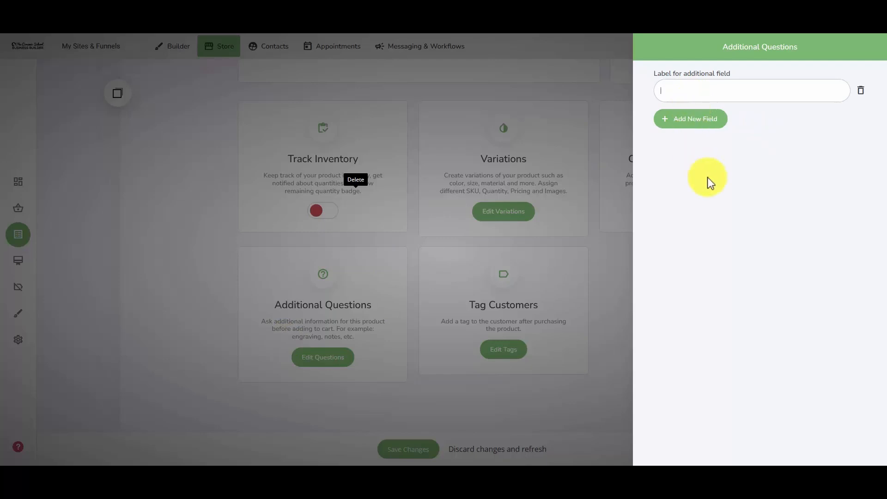
{"action": "type", "text": "Special Message:"}
Add a second question field labelled "Gift Wrap" and close the additional questions
{"action": "left_click", "coordinate": [675, 127]}
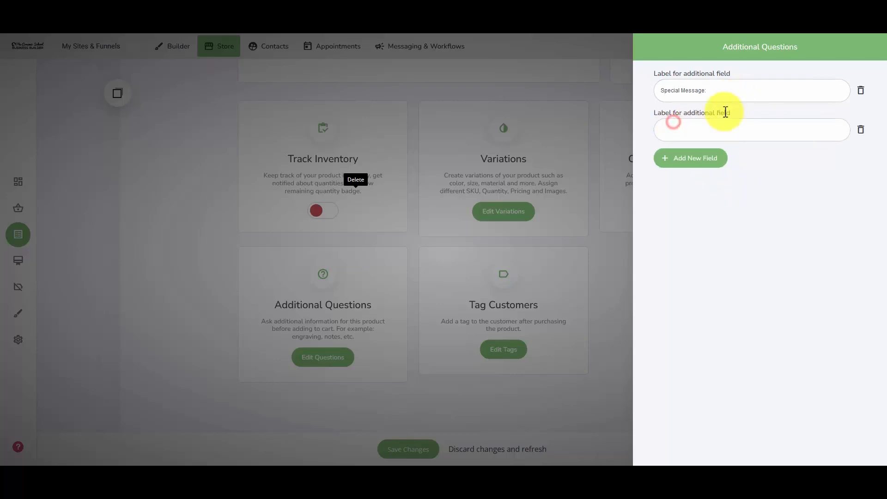
{"action": "left_click", "coordinate": [709, 131]}
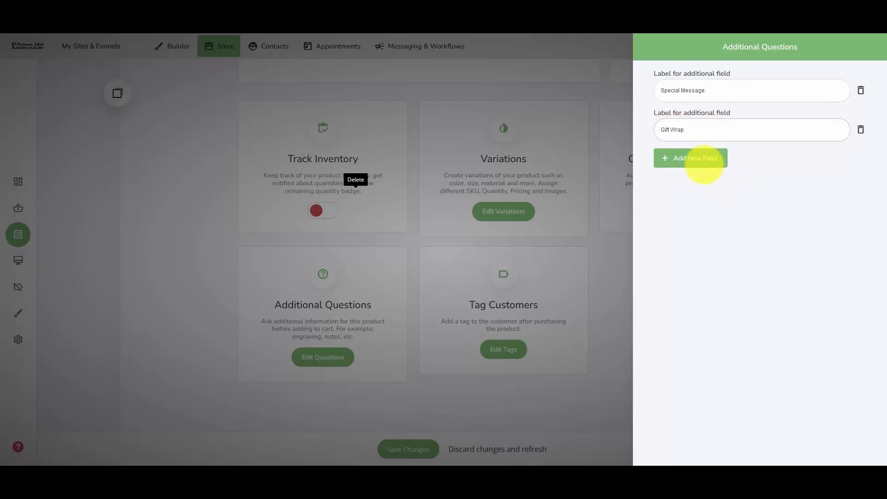
{"action": "left_click", "coordinate": [694, 200]}
{"action": "left_click", "coordinate": [587, 153]}
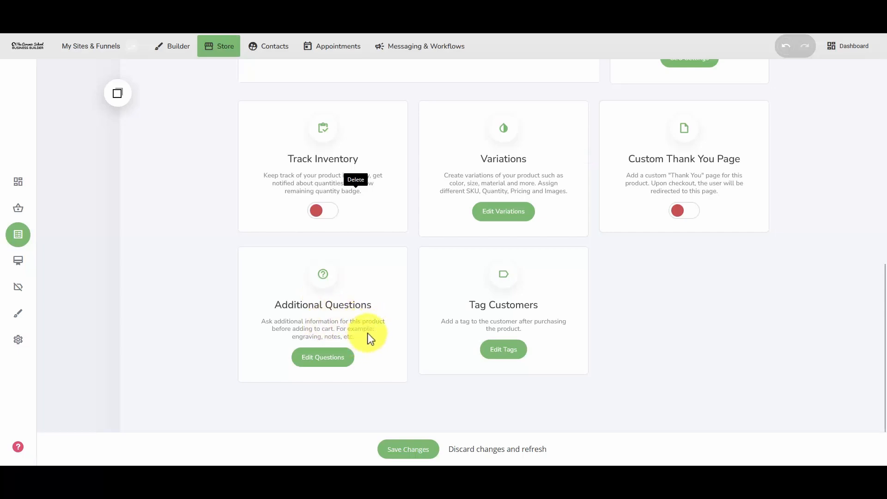
Create a new customer tag named "Mug" for the product, confirm the tags and save the product changes
{"action": "left_click", "coordinate": [515, 350]}
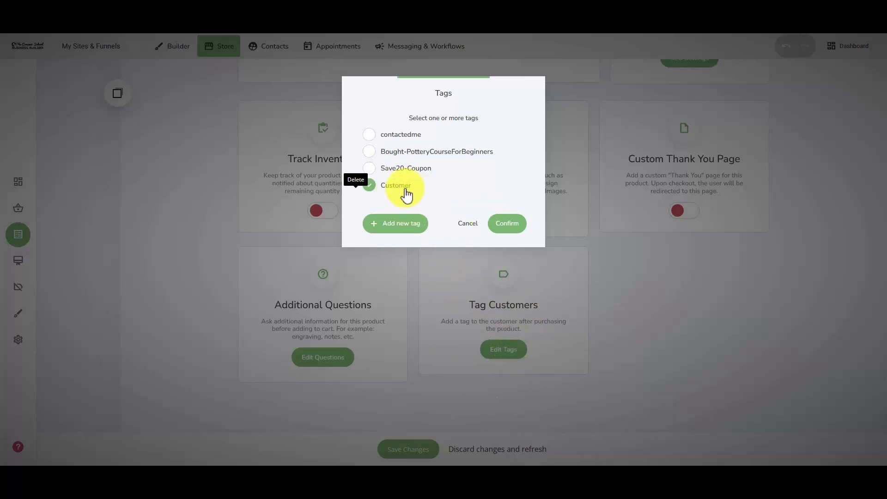
{"action": "left_click", "coordinate": [395, 222]}
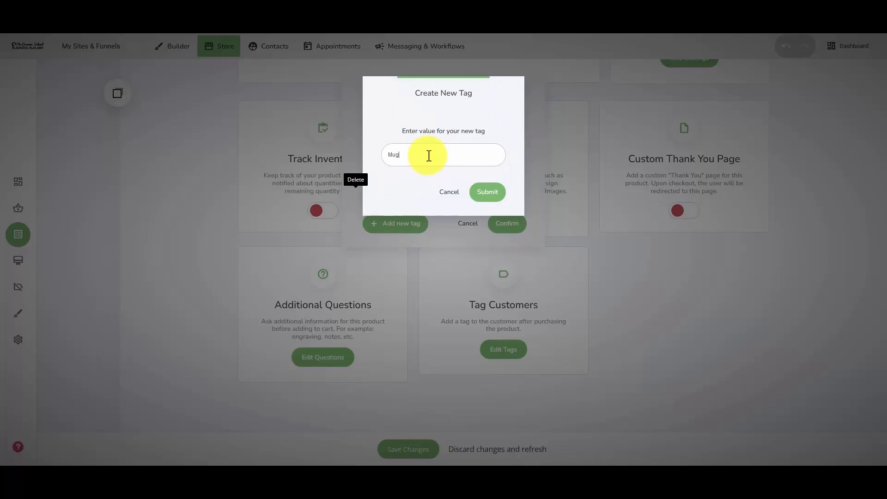
{"action": "key", "text": "Return"}
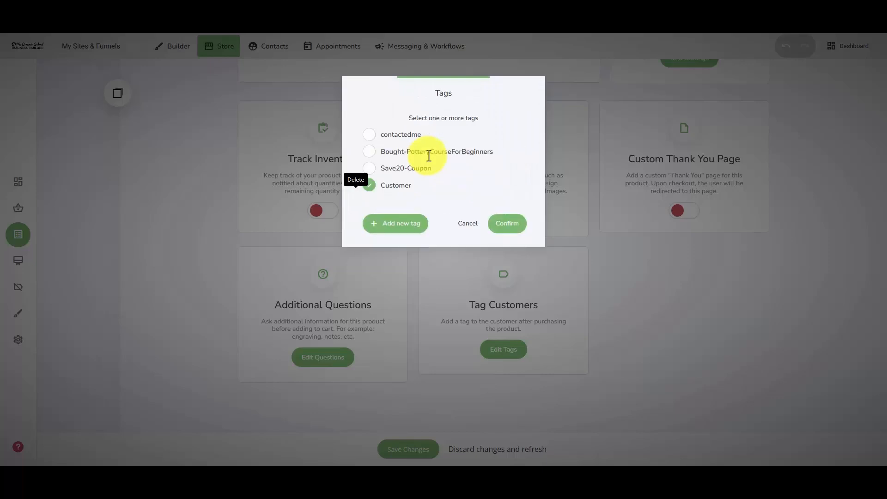
{"action": "left_click", "coordinate": [507, 241]}
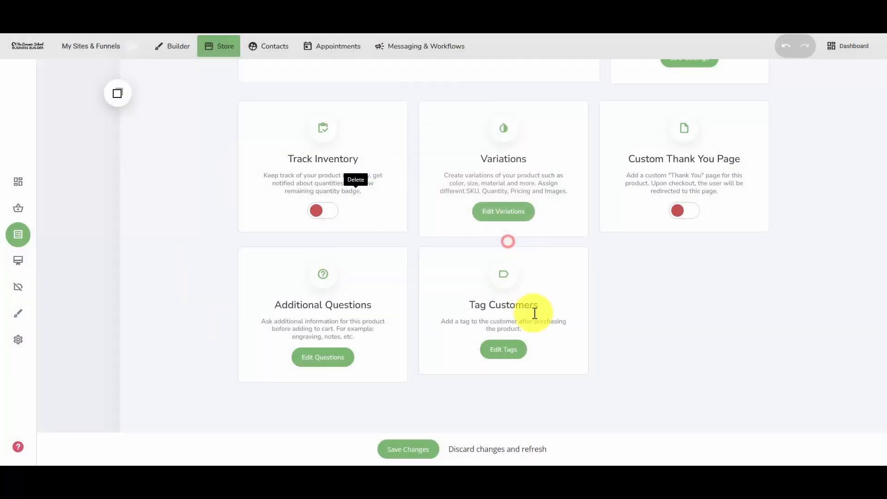
{"action": "left_click", "coordinate": [416, 448]}
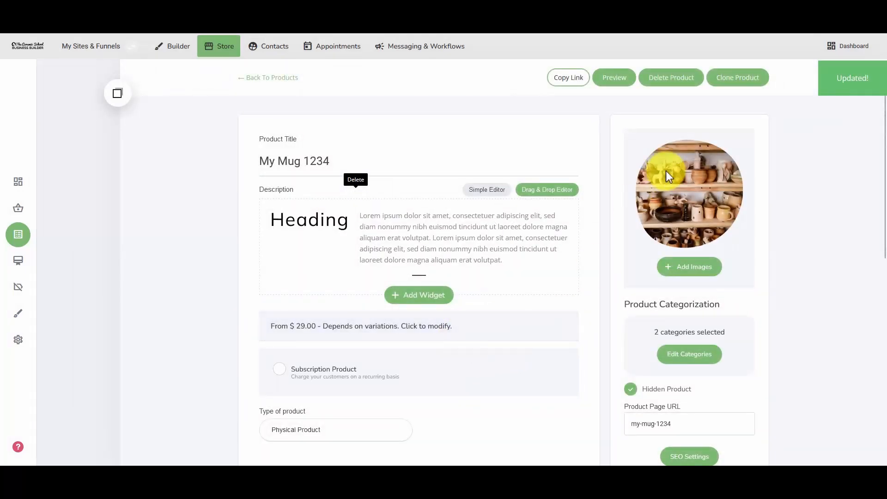
Preview the product page, enter "hello" as the special message and raise the quantity to 2
{"action": "scroll", "coordinate": [555, 290], "scroll_direction": "down", "scroll_amount": 2}
{"action": "scroll", "coordinate": [555, 290], "scroll_direction": "up", "scroll_amount": 2}
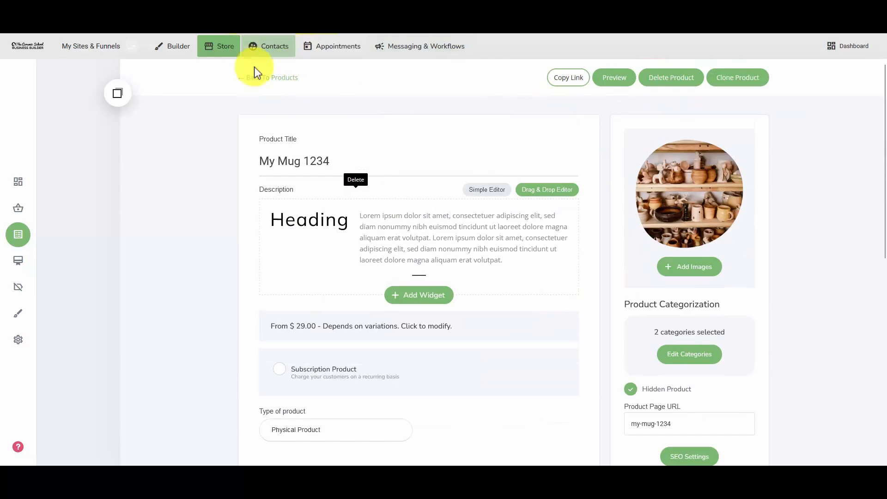
{"action": "scroll", "coordinate": [440, 237], "scroll_direction": "down", "scroll_amount": 1}
{"action": "scroll", "coordinate": [444, 292], "scroll_direction": "up", "scroll_amount": 1}
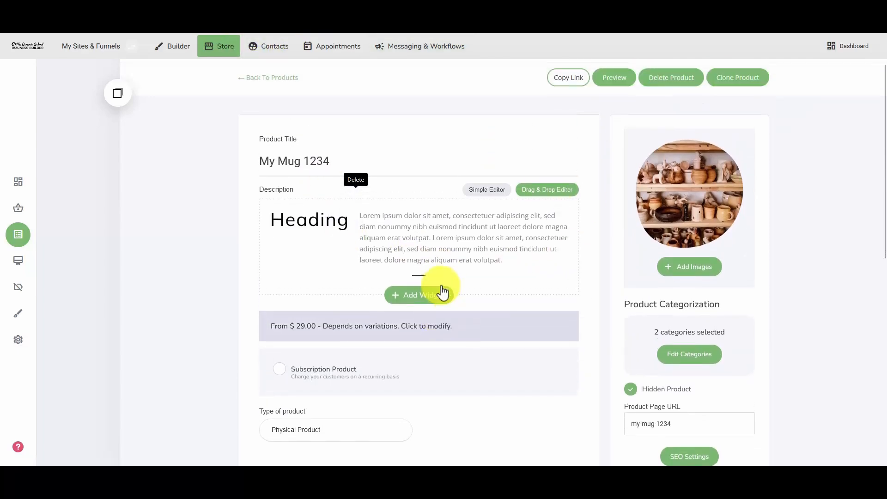
{"action": "left_click", "coordinate": [616, 78]}
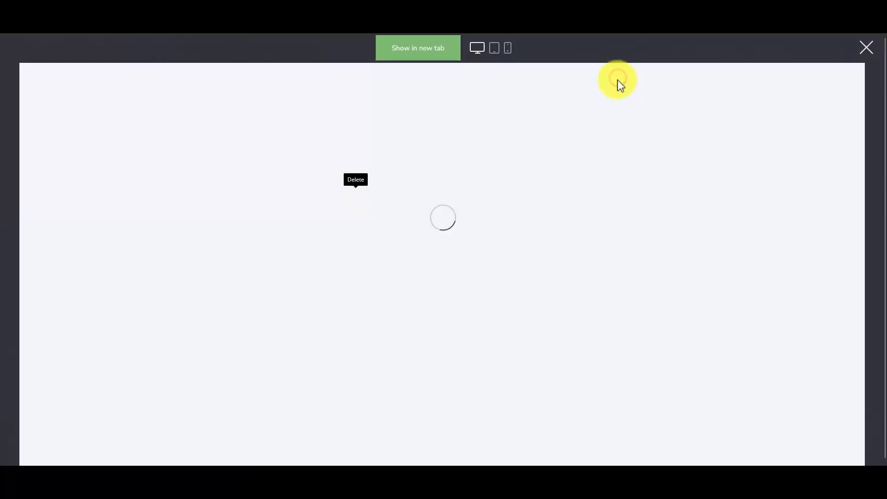
{"action": "scroll", "coordinate": [505, 261], "scroll_direction": "down", "scroll_amount": 1}
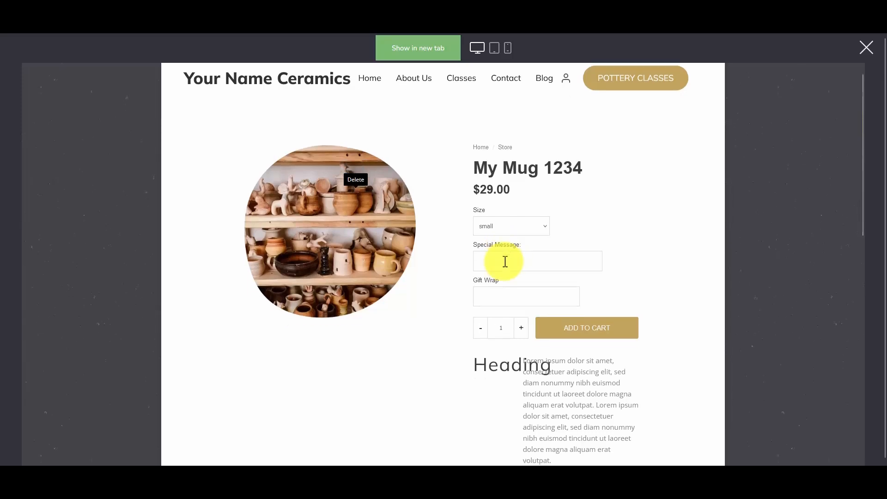
{"action": "left_click", "coordinate": [502, 260]}
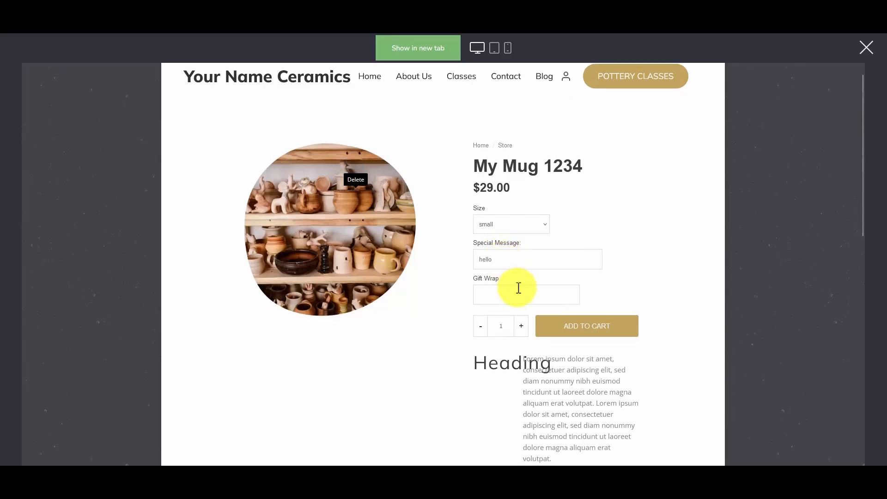
{"action": "left_click", "coordinate": [522, 326]}
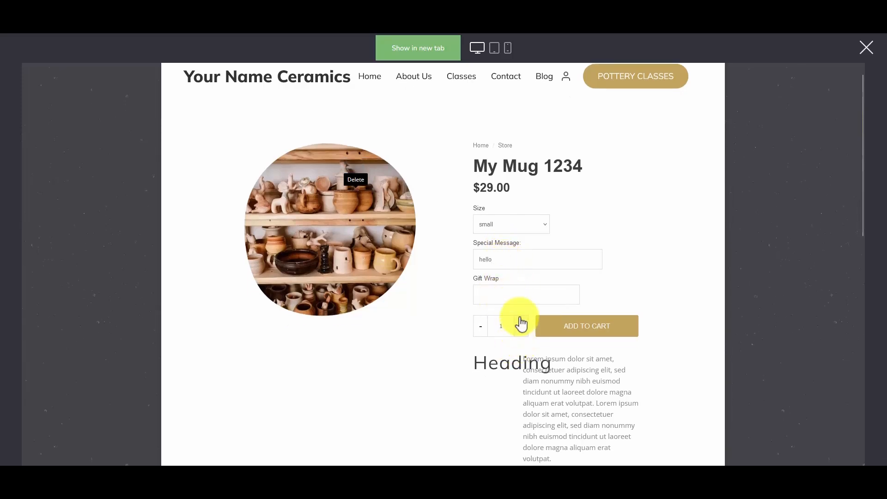
Try the Size options in the product preview, choosing medium, large and medium again to compare their prices
{"action": "left_click", "coordinate": [502, 232]}
{"action": "left_click", "coordinate": [499, 253]}
{"action": "left_click", "coordinate": [501, 225]}
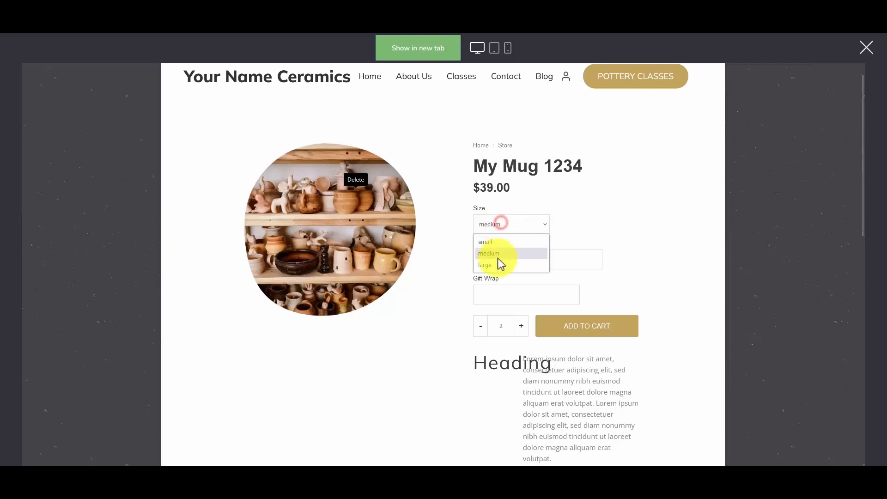
{"action": "left_click", "coordinate": [498, 254]}
{"action": "left_click", "coordinate": [498, 267]}
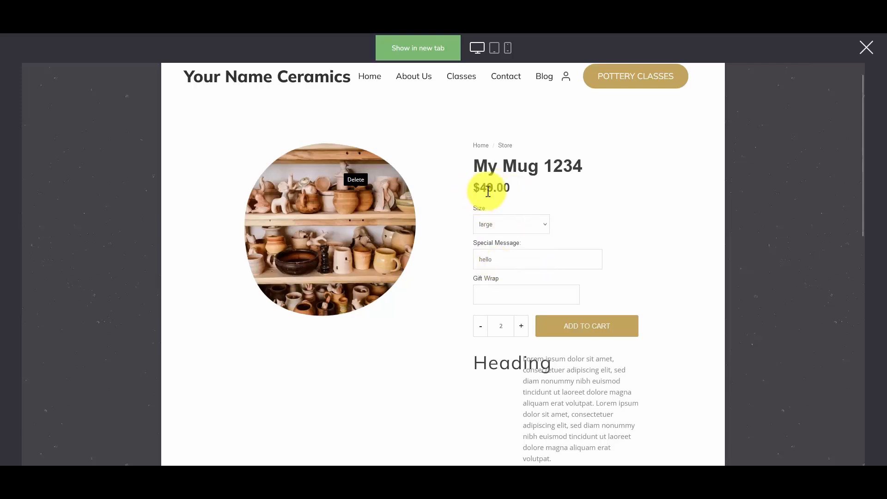
{"action": "left_click", "coordinate": [495, 223]}
{"action": "left_click", "coordinate": [498, 253]}
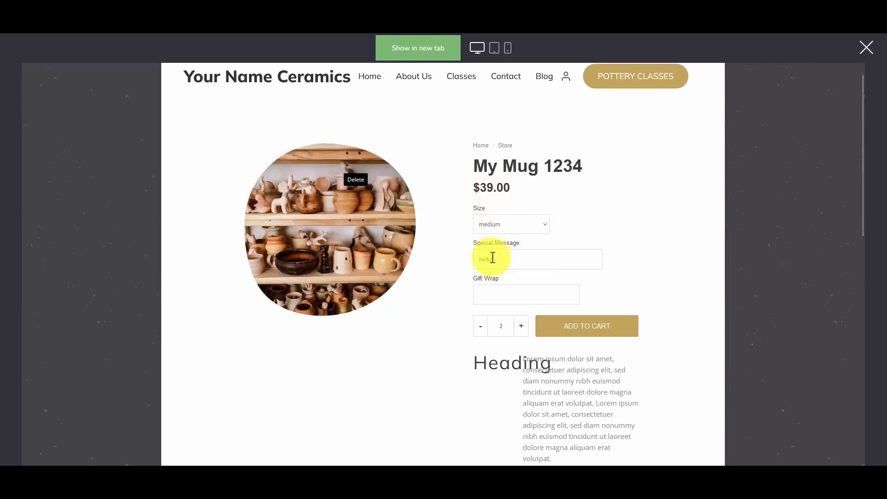
Review the description, related products and footer in the product preview, and close the preview
{"action": "scroll", "coordinate": [470, 278], "scroll_direction": "down", "scroll_amount": 3}
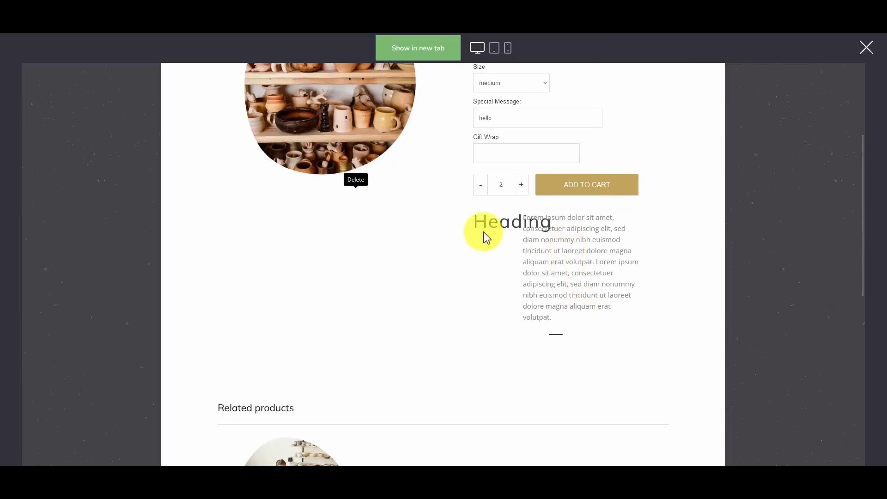
{"action": "scroll", "coordinate": [495, 319], "scroll_direction": "down", "scroll_amount": 7}
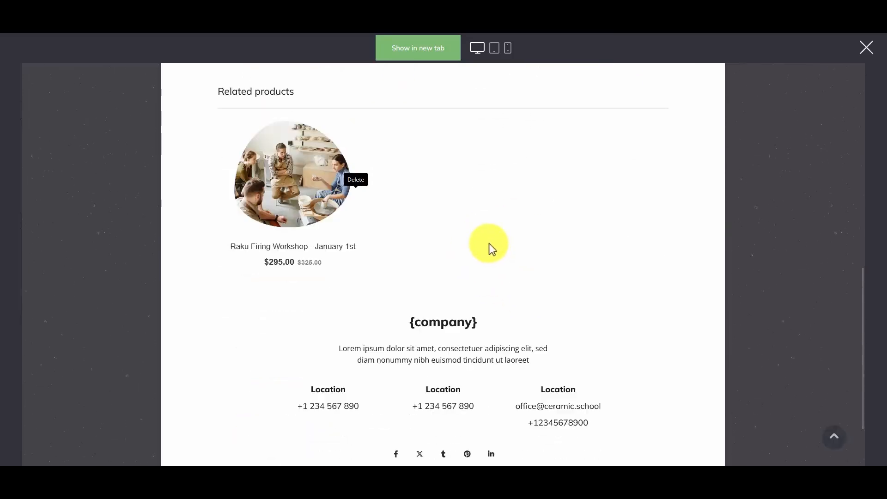
{"action": "scroll", "coordinate": [511, 329], "scroll_direction": "up", "scroll_amount": 4}
{"action": "scroll", "coordinate": [532, 336], "scroll_direction": "up", "scroll_amount": 5}
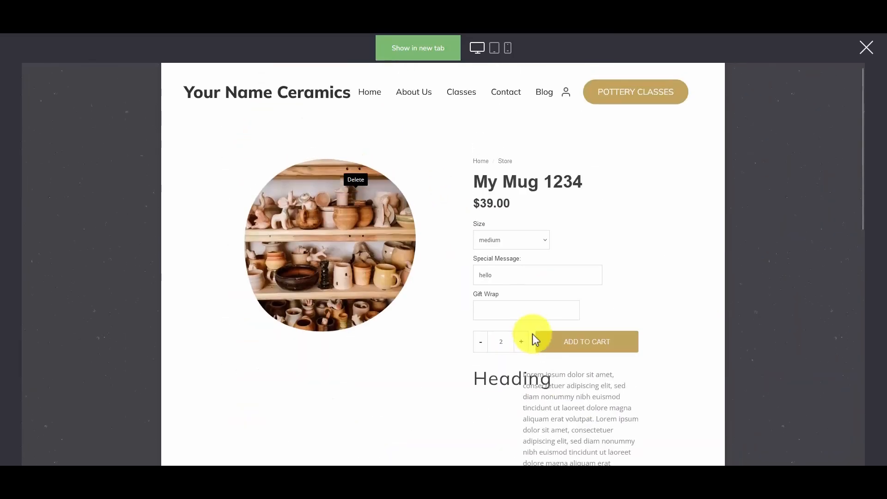
{"action": "left_click", "coordinate": [865, 48]}
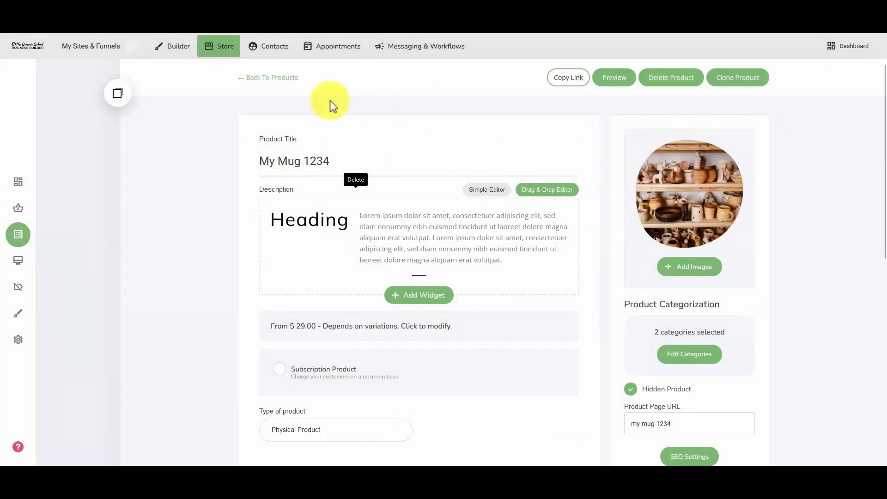
Return to the product list and look through the store's products and categories
{"action": "left_click", "coordinate": [280, 77]}
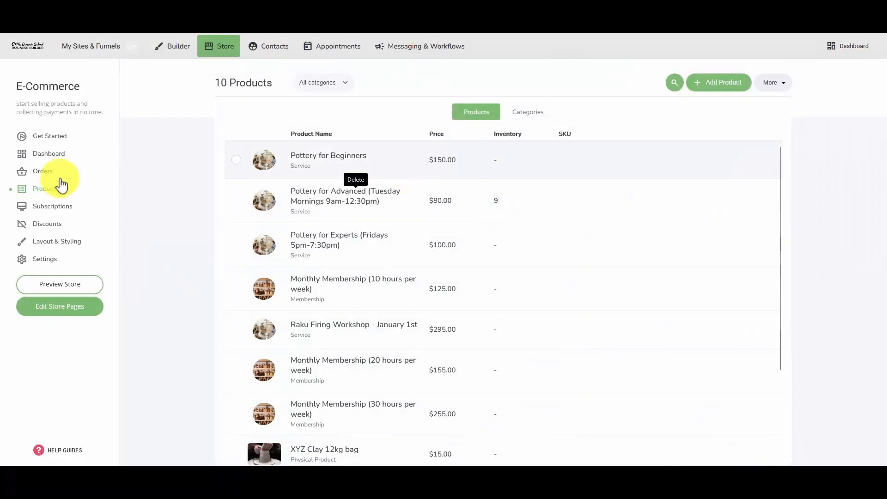
{"action": "scroll", "coordinate": [400, 258], "scroll_direction": "down", "scroll_amount": 2}
{"action": "scroll", "coordinate": [356, 262], "scroll_direction": "up", "scroll_amount": 1}
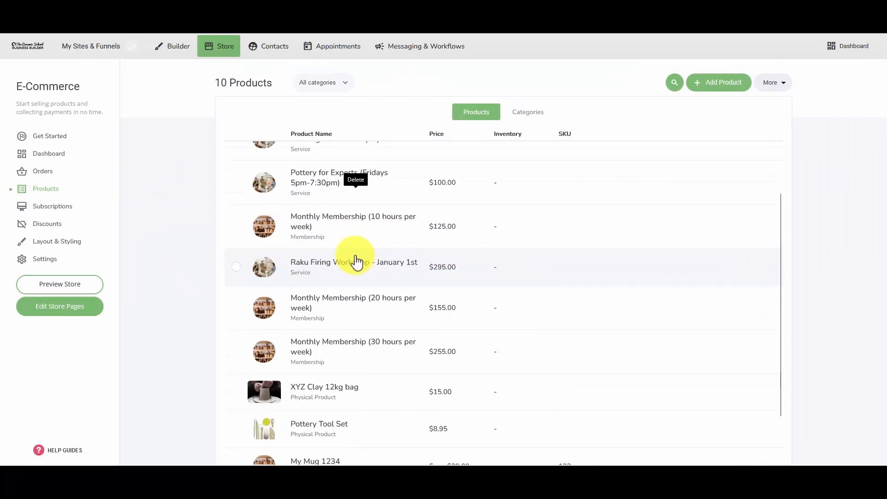
{"action": "scroll", "coordinate": [354, 259], "scroll_direction": "up", "scroll_amount": 1}
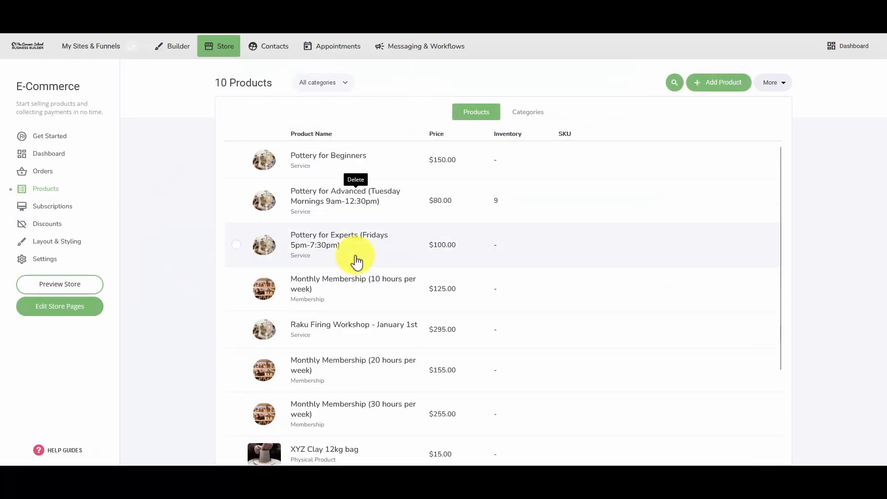
{"action": "left_click", "coordinate": [547, 116]}
{"action": "left_click", "coordinate": [486, 109]}
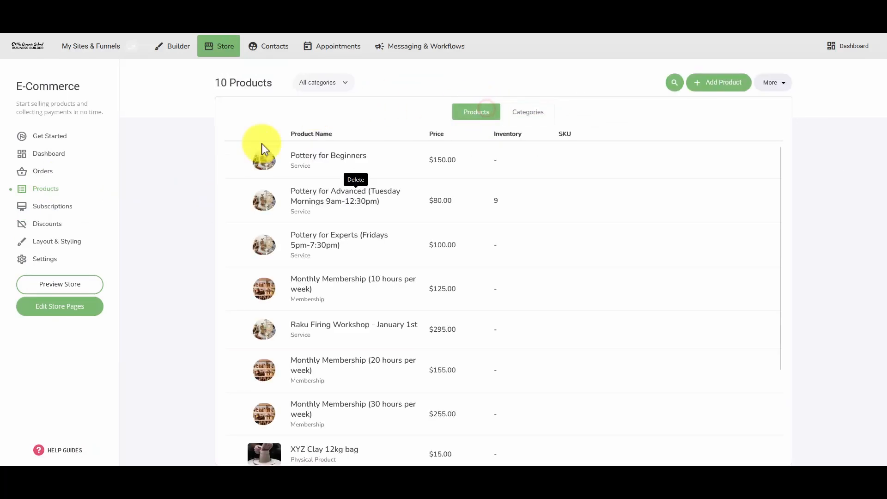
View the Subscriptions page and examine the page styling options under the store's Layout & Styling
{"action": "left_click", "coordinate": [56, 201]}
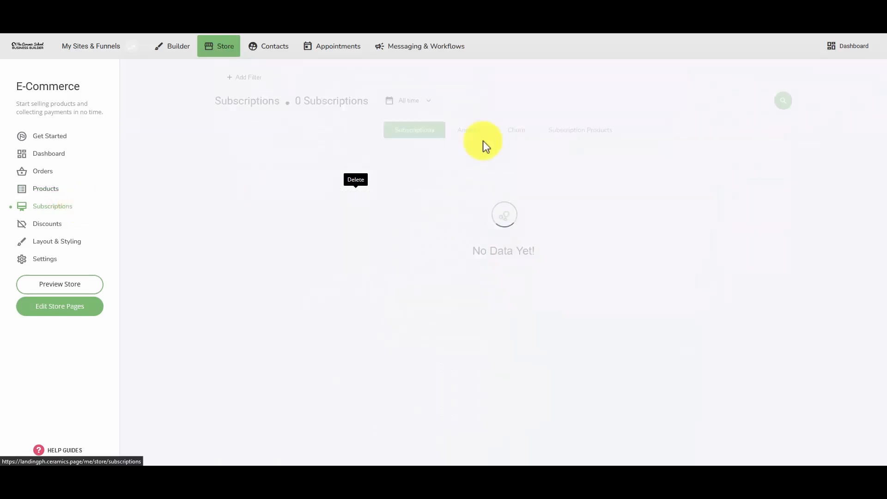
{"action": "left_click", "coordinate": [54, 242]}
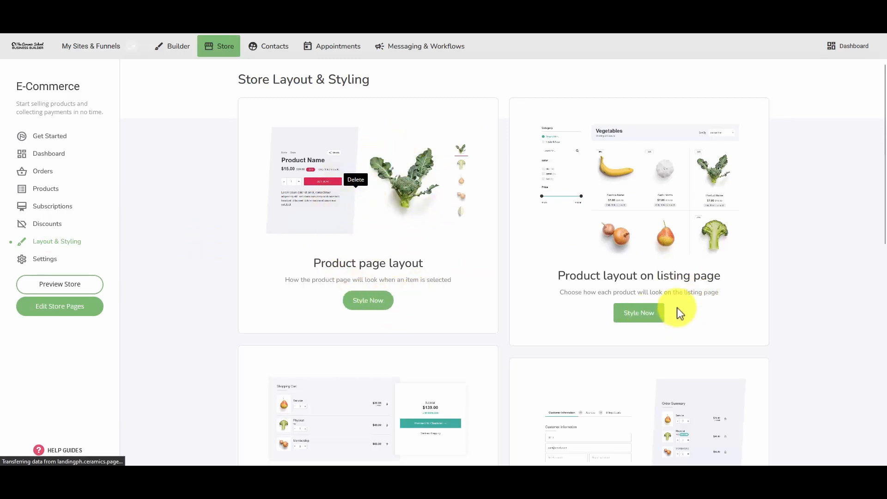
{"action": "scroll", "coordinate": [442, 296], "scroll_direction": "down", "scroll_amount": 3}
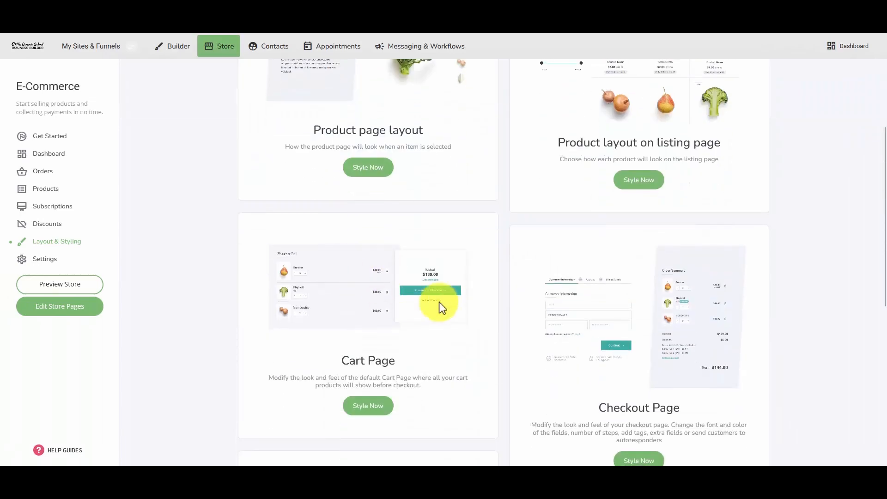
{"action": "scroll", "coordinate": [439, 301], "scroll_direction": "down", "scroll_amount": 5}
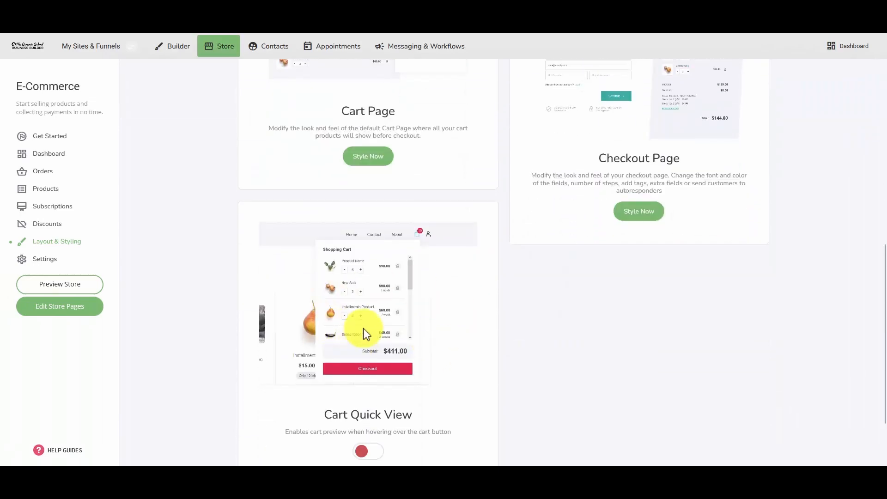
{"action": "scroll", "coordinate": [364, 329], "scroll_direction": "up", "scroll_amount": 8}
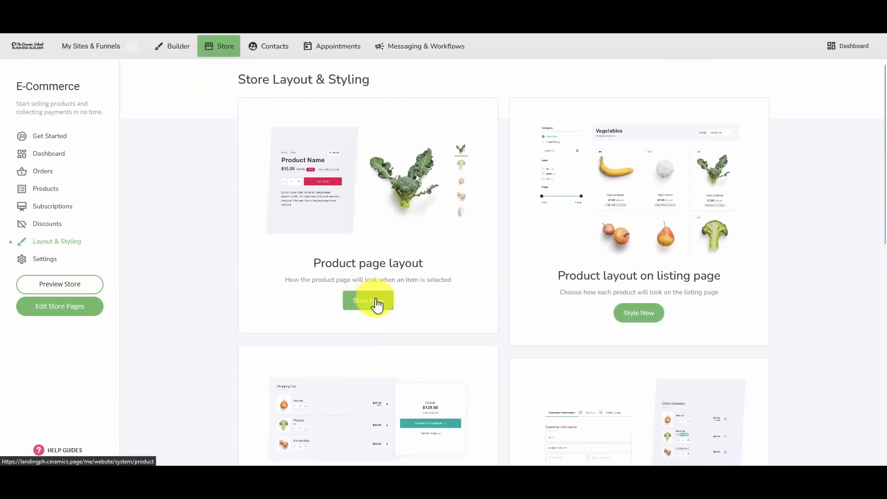
Open the product layout on the listing page for styling and bring up the store catalog's settings
{"action": "left_click", "coordinate": [638, 319]}
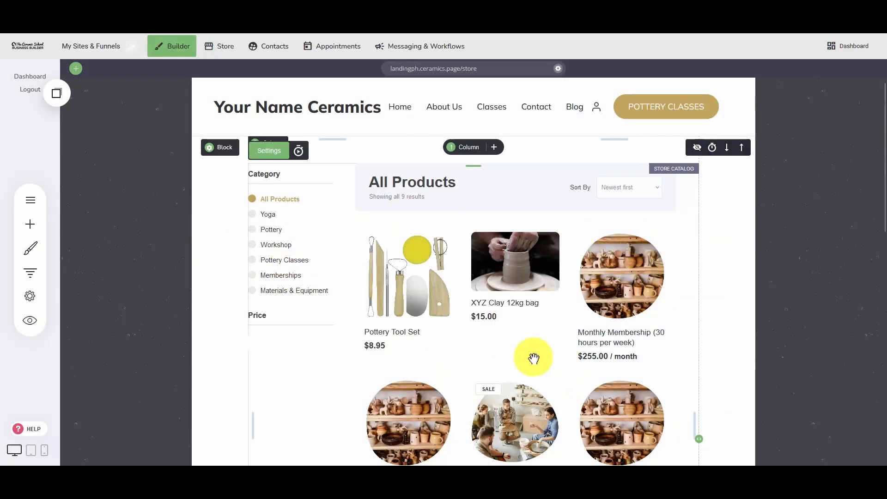
{"action": "scroll", "coordinate": [555, 347], "scroll_direction": "down", "scroll_amount": 2}
{"action": "scroll", "coordinate": [435, 317], "scroll_direction": "up", "scroll_amount": 2}
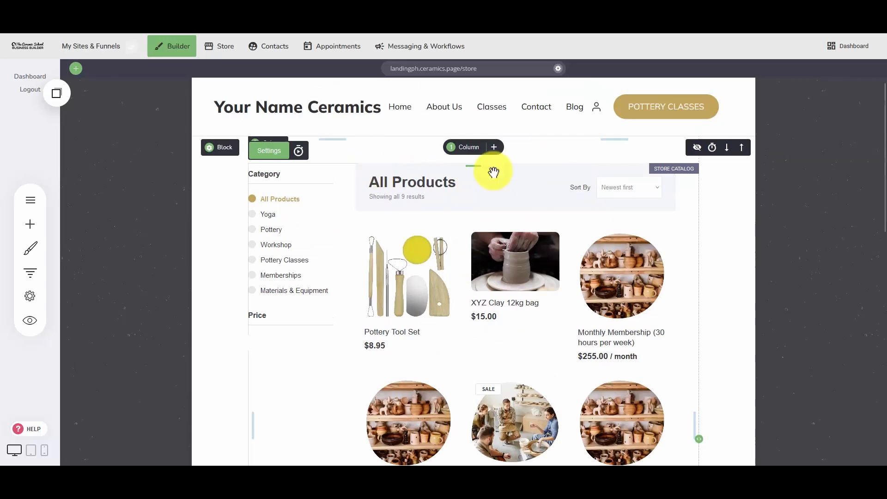
{"action": "left_click", "coordinate": [270, 150]}
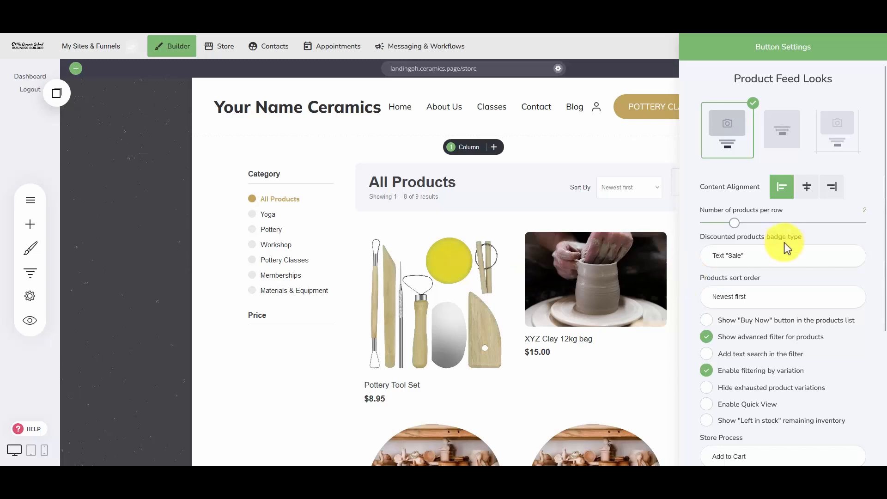
Set the number of products per row to 4, try the bordered feed look and choose the text-over-image look
{"action": "left_click_drag", "start_coordinate": [745, 227], "coordinate": [790, 228]}
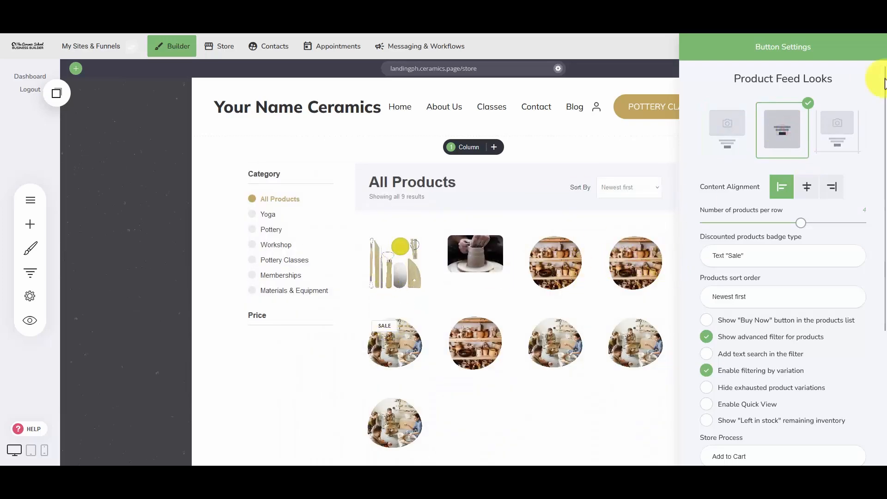
{"action": "left_click", "coordinate": [827, 136]}
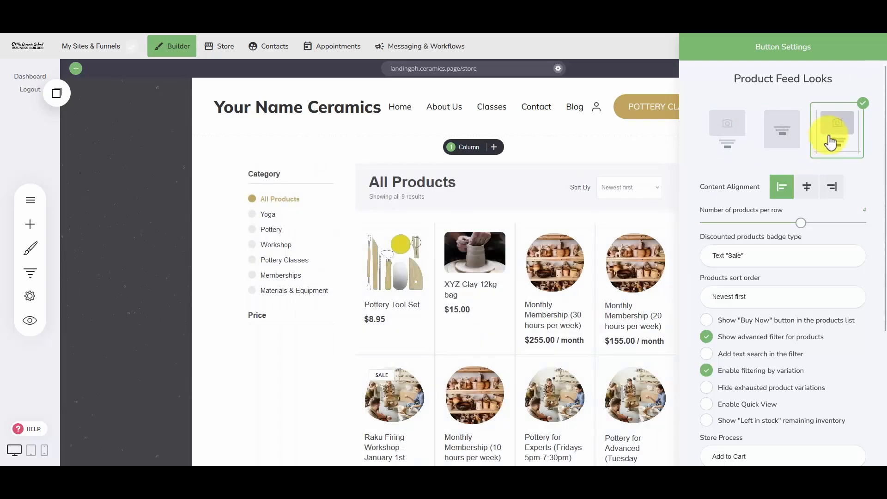
{"action": "left_click", "coordinate": [763, 147]}
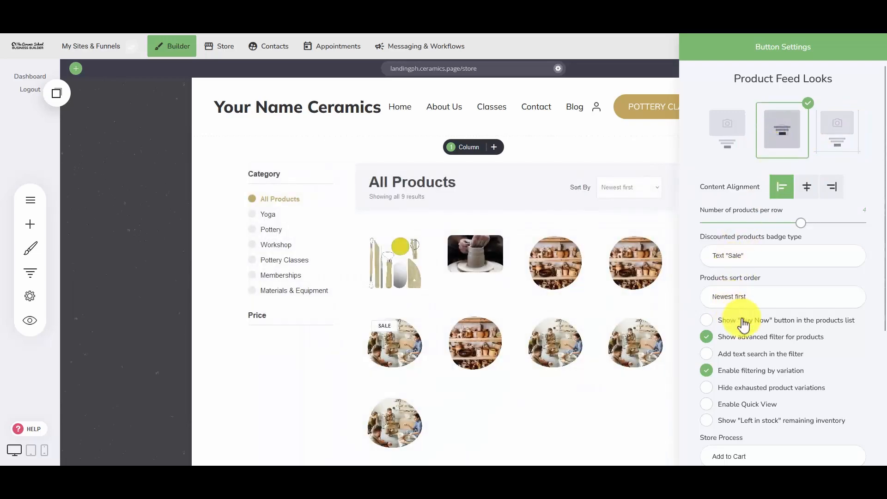
Enable the "Buy Now" button in the products list and turn off the advanced filter for products
{"action": "scroll", "coordinate": [744, 325], "scroll_direction": "down", "scroll_amount": 3}
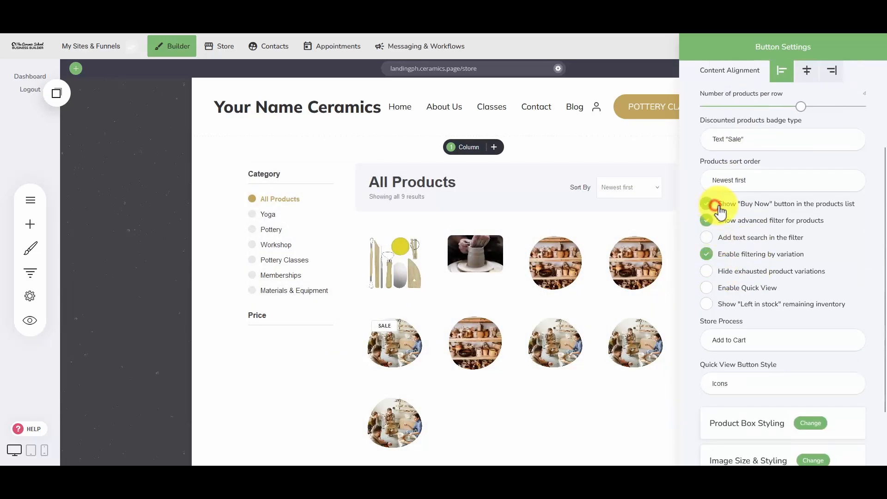
{"action": "left_click", "coordinate": [716, 205]}
{"action": "left_click", "coordinate": [708, 221]}
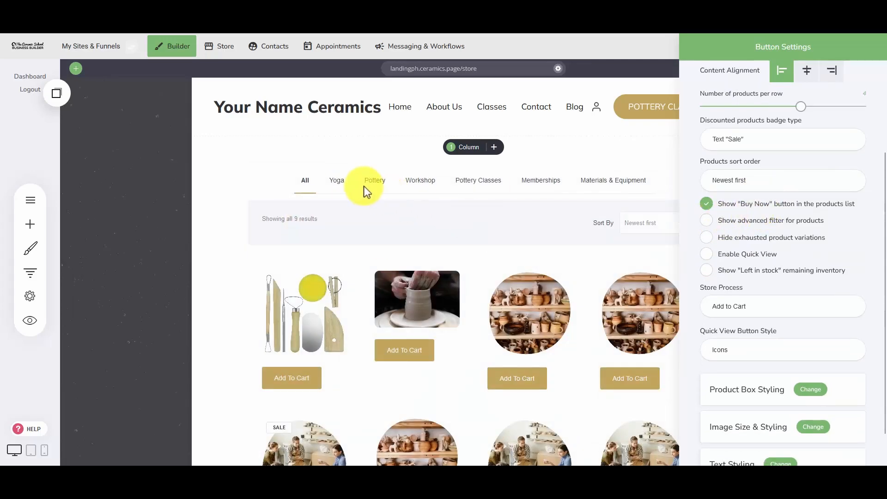
Turn the advanced filter for products back on in the store catalog's settings and save the page
{"action": "left_click", "coordinate": [369, 184]}
{"action": "left_click", "coordinate": [426, 181]}
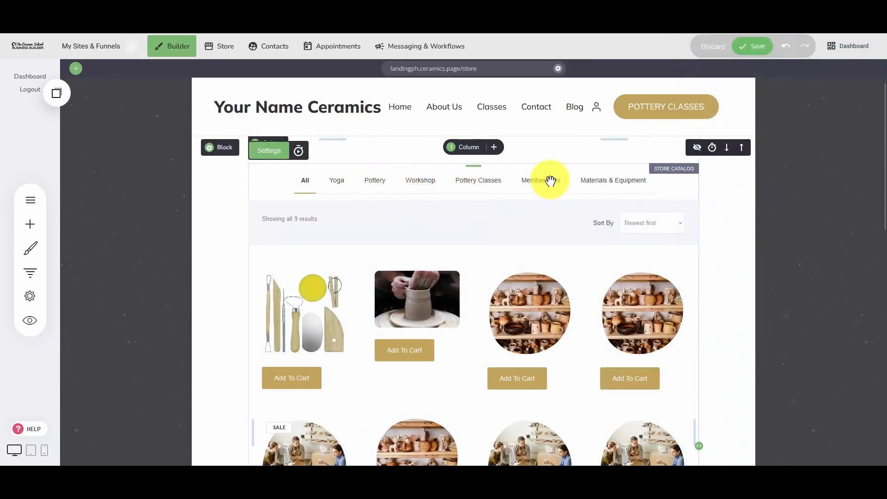
{"action": "left_click", "coordinate": [261, 153]}
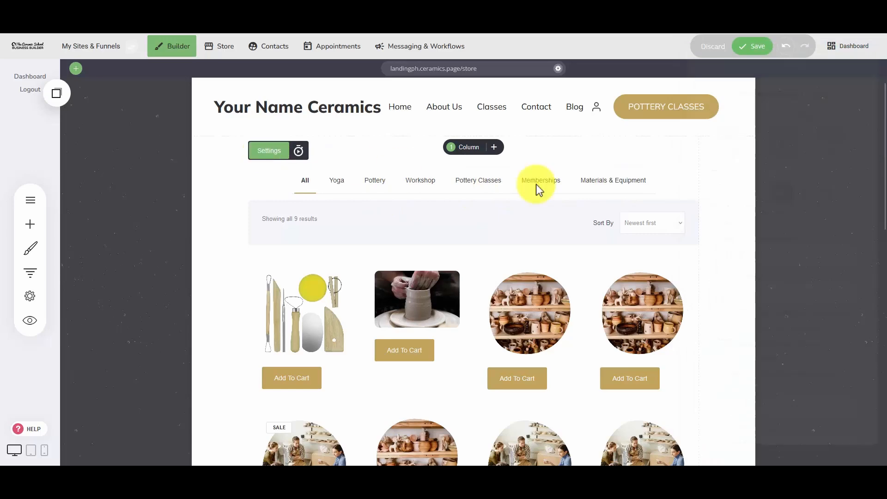
{"action": "left_click", "coordinate": [717, 343]}
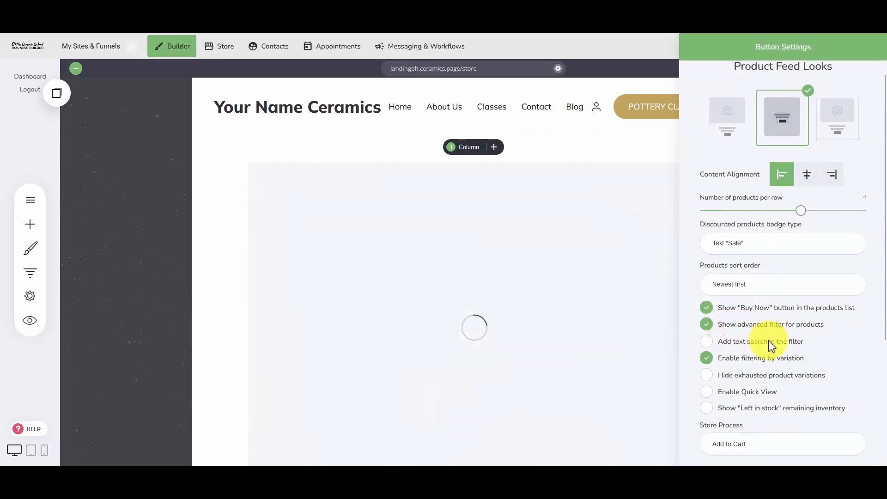
{"action": "scroll", "coordinate": [786, 333], "scroll_direction": "down", "scroll_amount": 3}
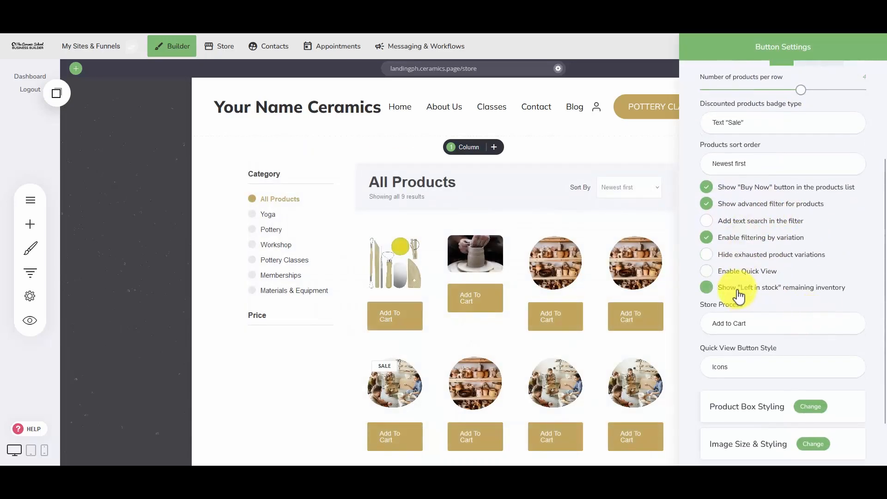
{"action": "scroll", "coordinate": [767, 292], "scroll_direction": "down", "scroll_amount": 1}
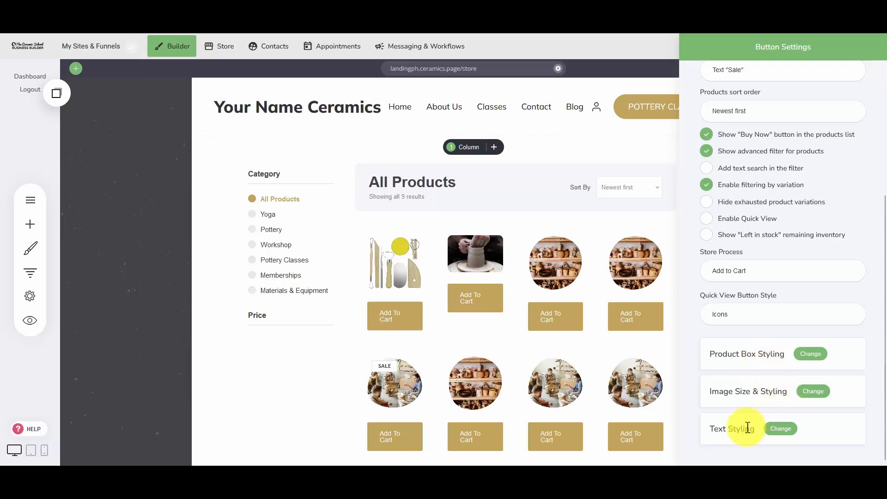
{"action": "scroll", "coordinate": [747, 351], "scroll_direction": "up", "scroll_amount": 4}
{"action": "left_click", "coordinate": [543, 209]}
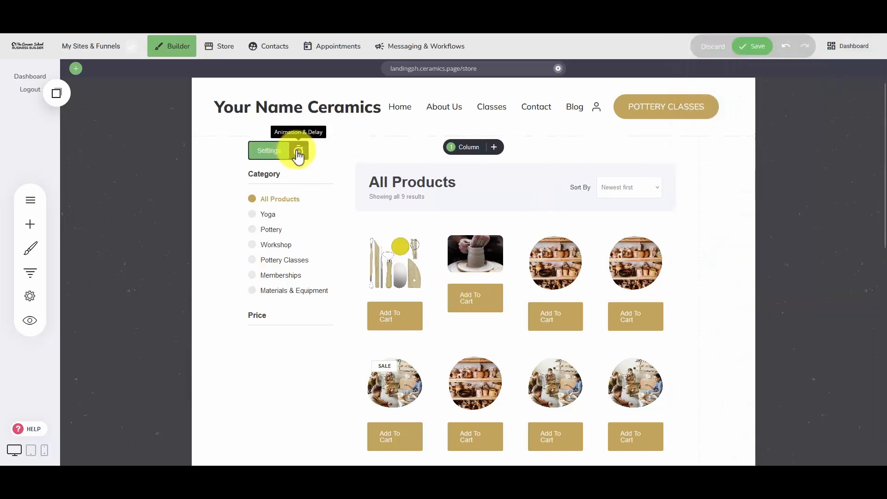
{"action": "left_click", "coordinate": [756, 42]}
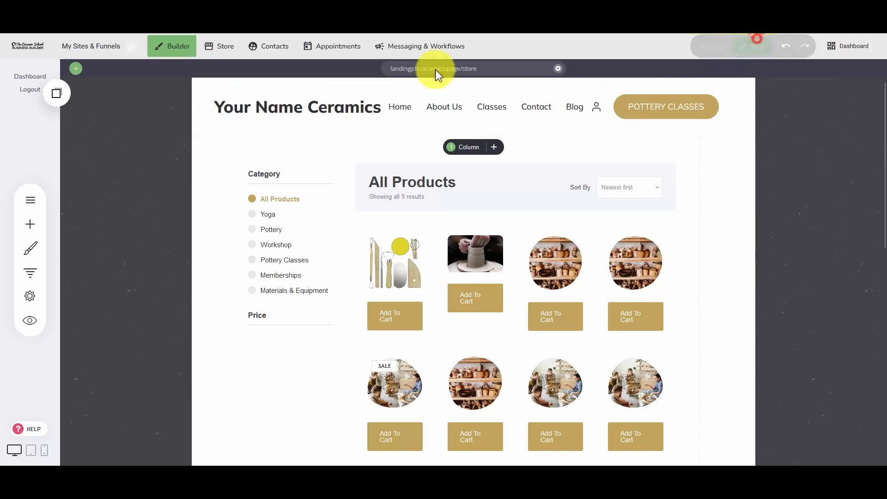
Open the Store Product system page and bring up its product layout settings
{"action": "left_click", "coordinate": [33, 201]}
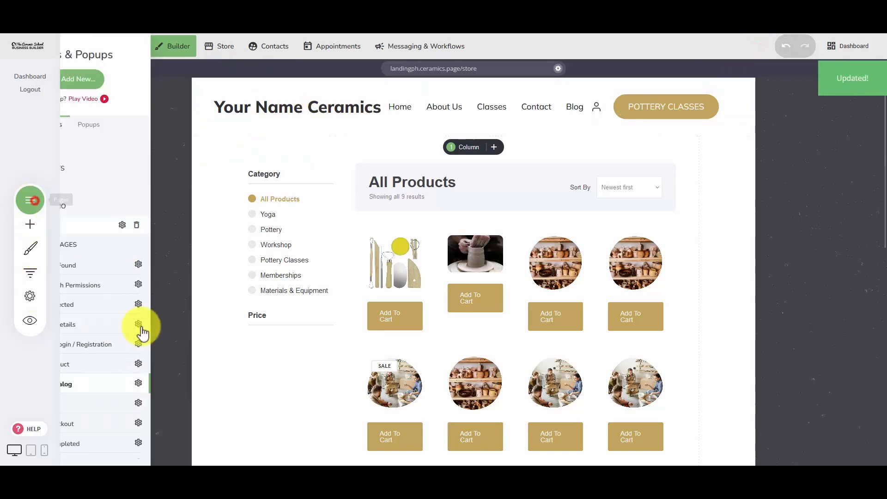
{"action": "left_click", "coordinate": [110, 365]}
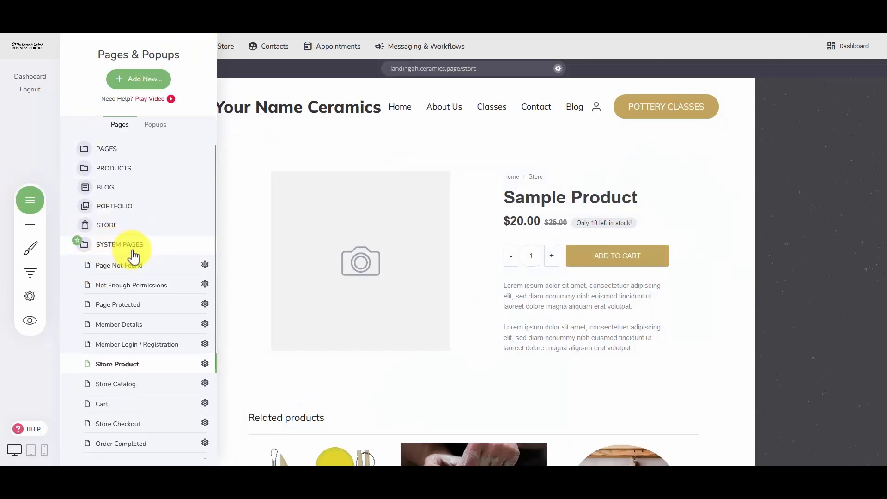
{"action": "left_click", "coordinate": [409, 364]}
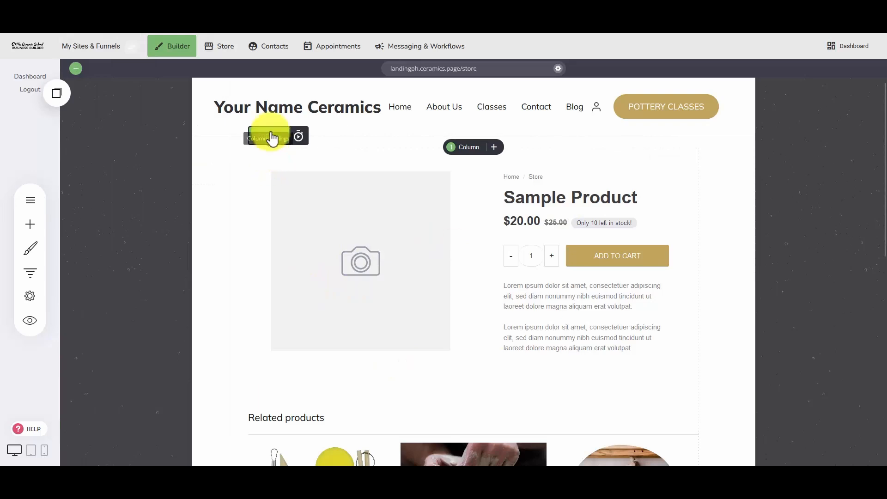
{"action": "left_click", "coordinate": [272, 136]}
Try the slanted product layout and the layout with the image above the details, and look over the sample product page
{"action": "left_click", "coordinate": [759, 135]}
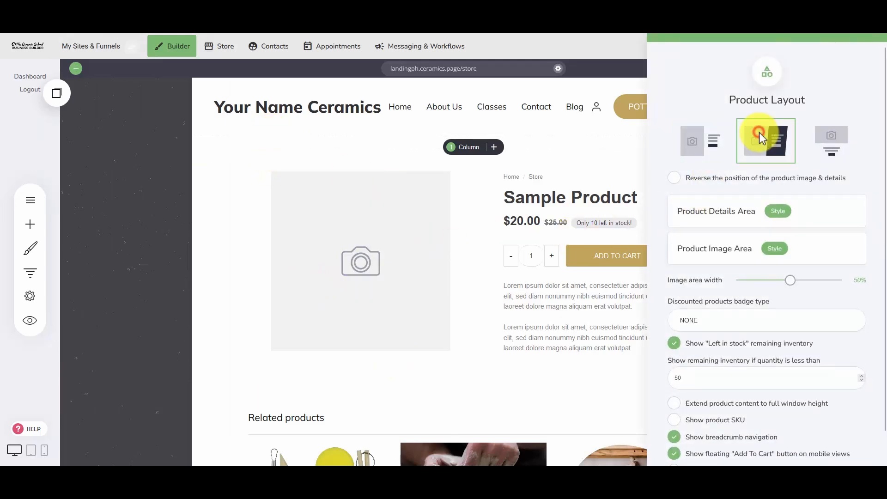
{"action": "left_click", "coordinate": [841, 144]}
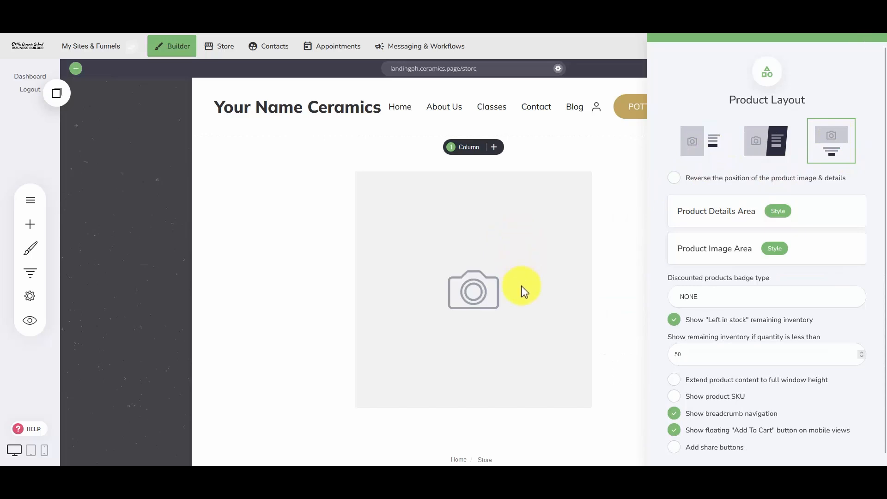
{"action": "left_click", "coordinate": [527, 309]}
{"action": "scroll", "coordinate": [490, 350], "scroll_direction": "down", "scroll_amount": 5}
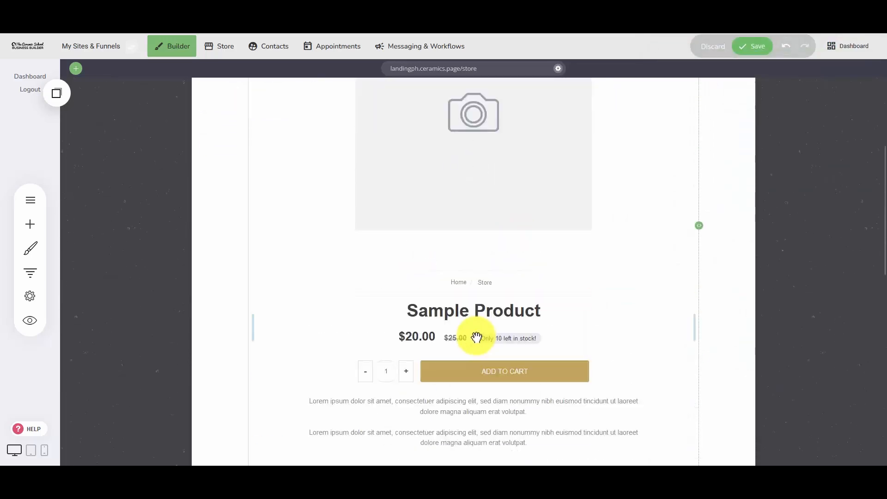
{"action": "scroll", "coordinate": [478, 330], "scroll_direction": "up", "scroll_amount": 4}
{"action": "scroll", "coordinate": [478, 329], "scroll_direction": "up", "scroll_amount": 2}
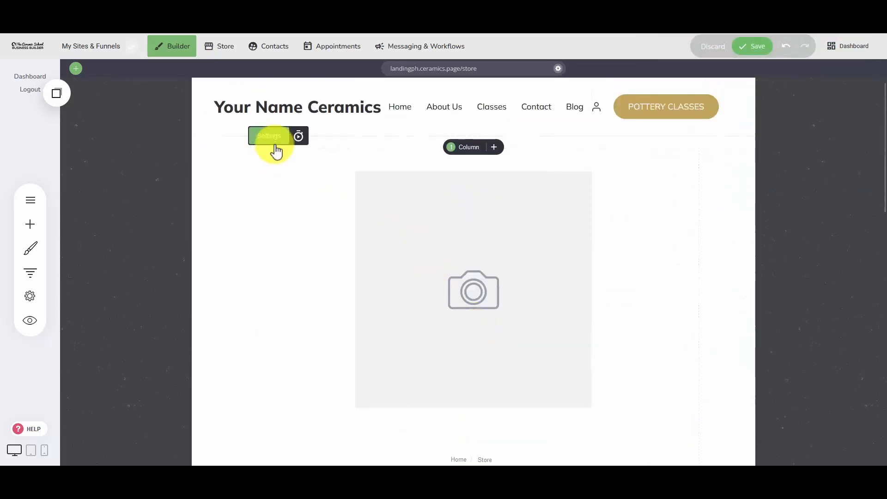
Examine the Product Details Area styling and the remaining product layout options
{"action": "left_click", "coordinate": [270, 138]}
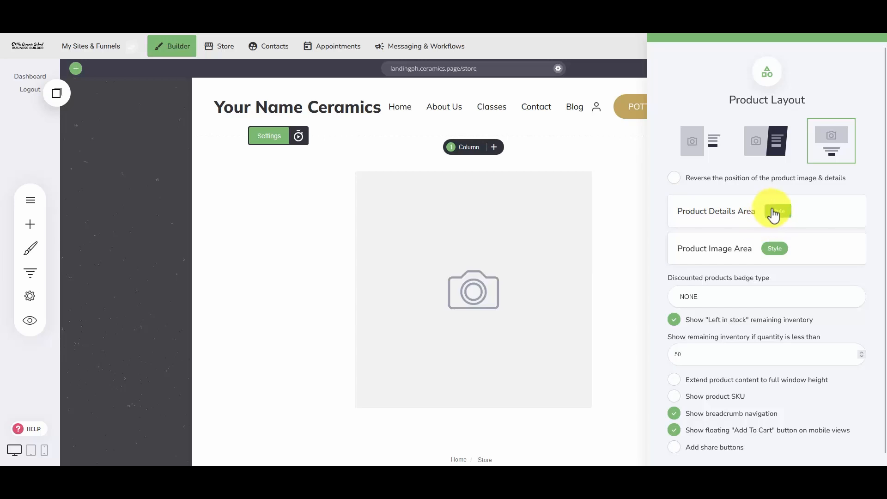
{"action": "left_click", "coordinate": [775, 211]}
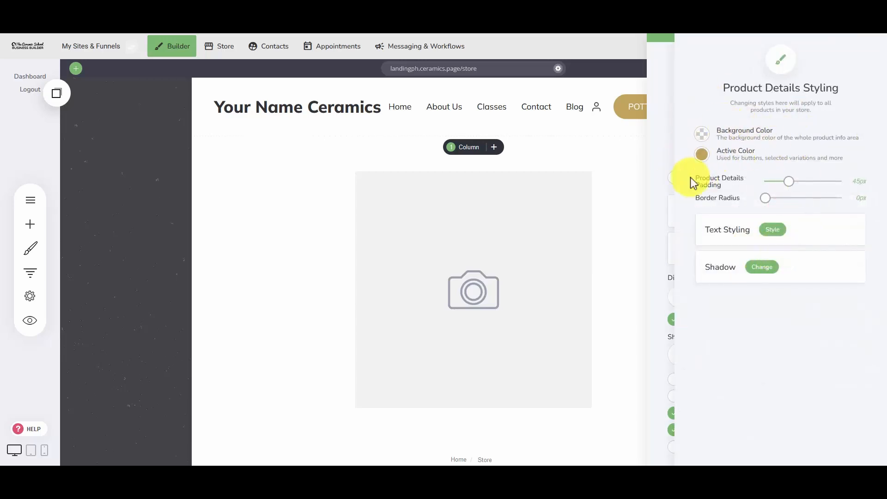
{"action": "left_click", "coordinate": [660, 227]}
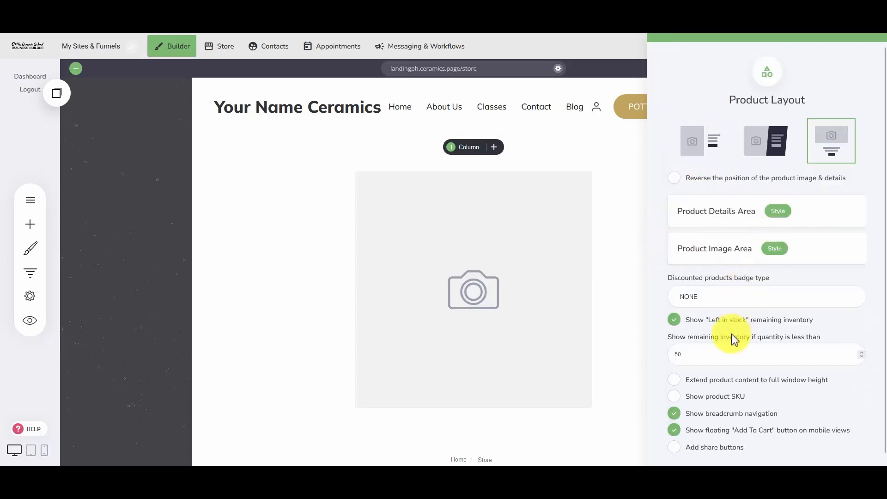
{"action": "scroll", "coordinate": [732, 335], "scroll_direction": "down", "scroll_amount": 1}
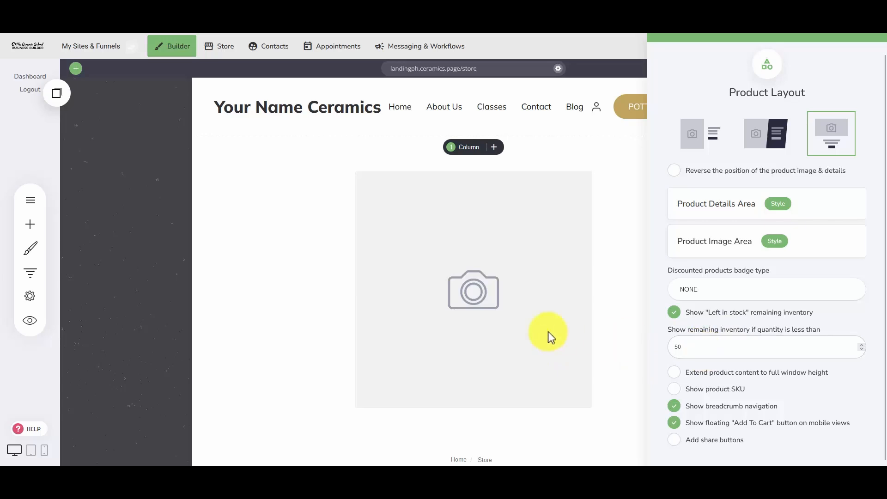
Choose the product layout with plain details beside the image and save the Store Product page
{"action": "left_click", "coordinate": [712, 137]}
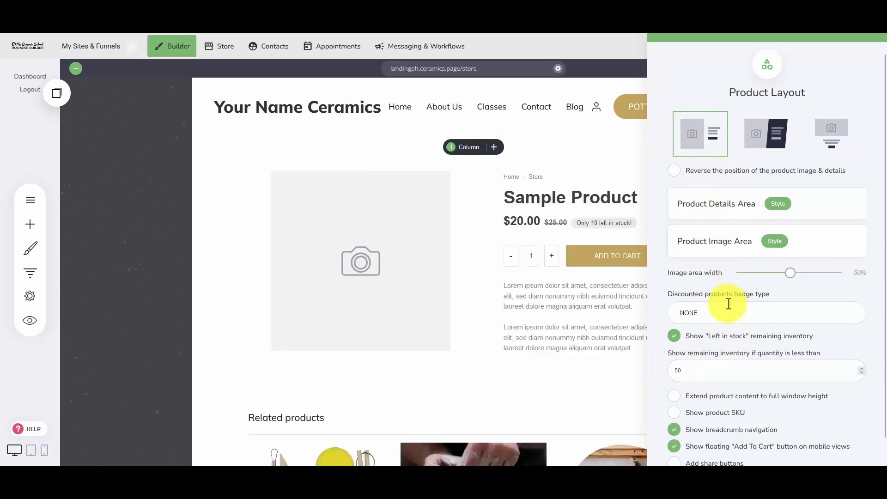
{"action": "scroll", "coordinate": [723, 365], "scroll_direction": "down", "scroll_amount": 3}
{"action": "left_click", "coordinate": [485, 314]}
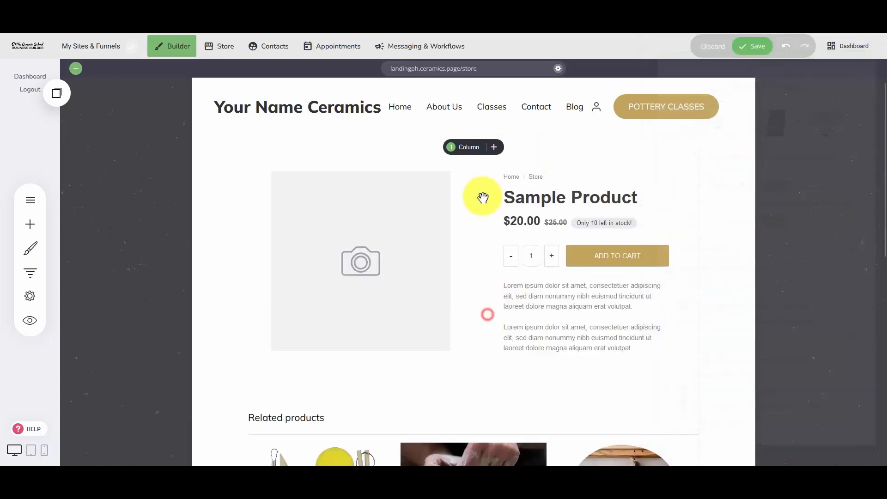
{"action": "left_click", "coordinate": [222, 46]}
{"action": "left_click", "coordinate": [479, 238]}
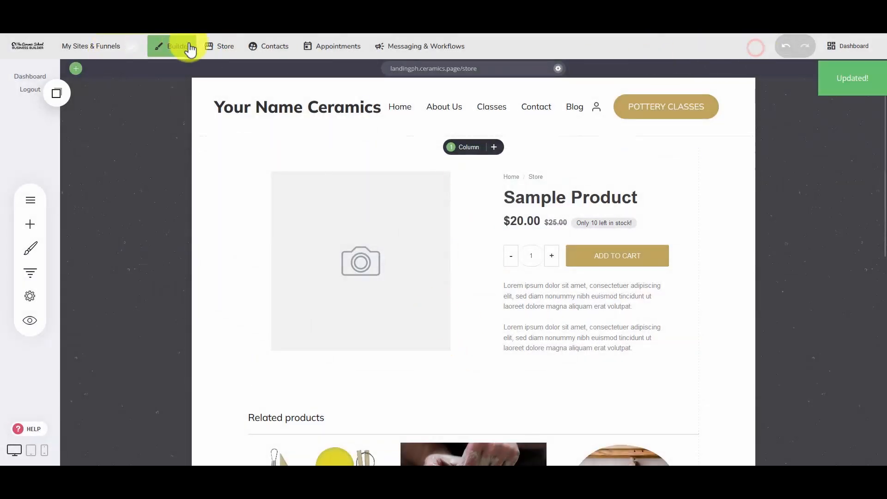
Return to the E-Commerce store area and view its Get Started page and store dashboard
{"action": "left_click", "coordinate": [227, 48]}
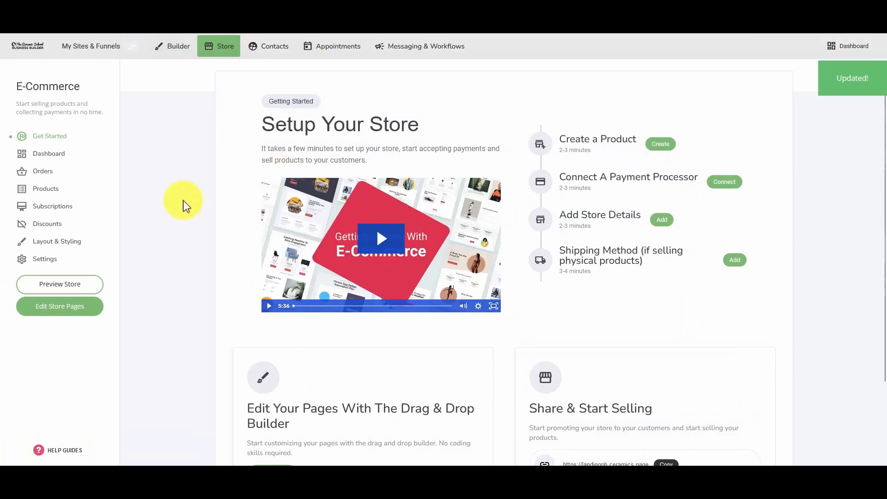
{"action": "left_click", "coordinate": [46, 260]}
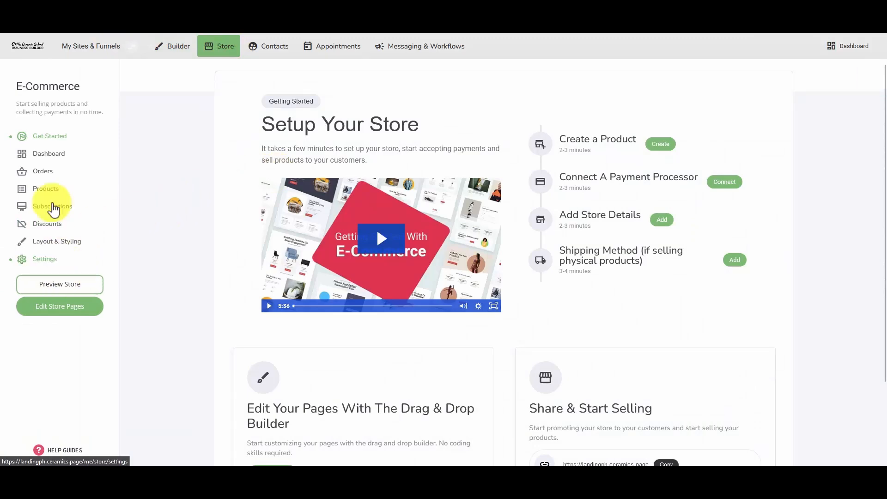
{"action": "left_click", "coordinate": [47, 148]}
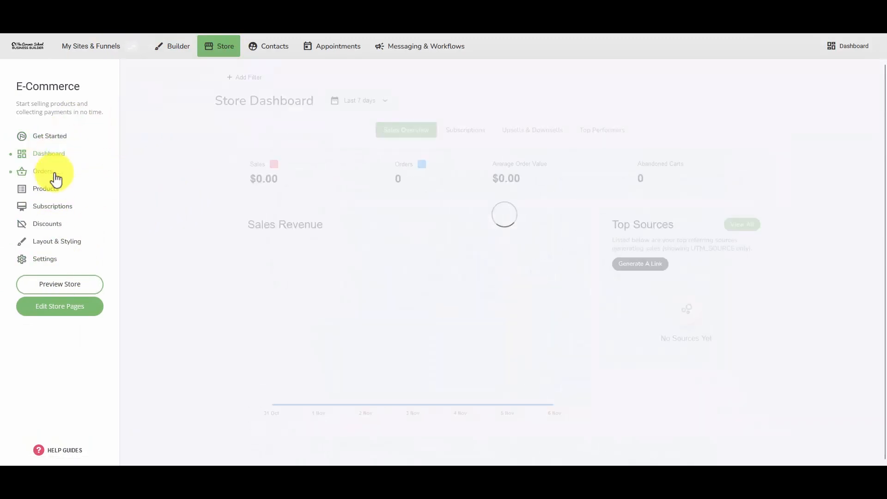
{"action": "left_click", "coordinate": [58, 136]}
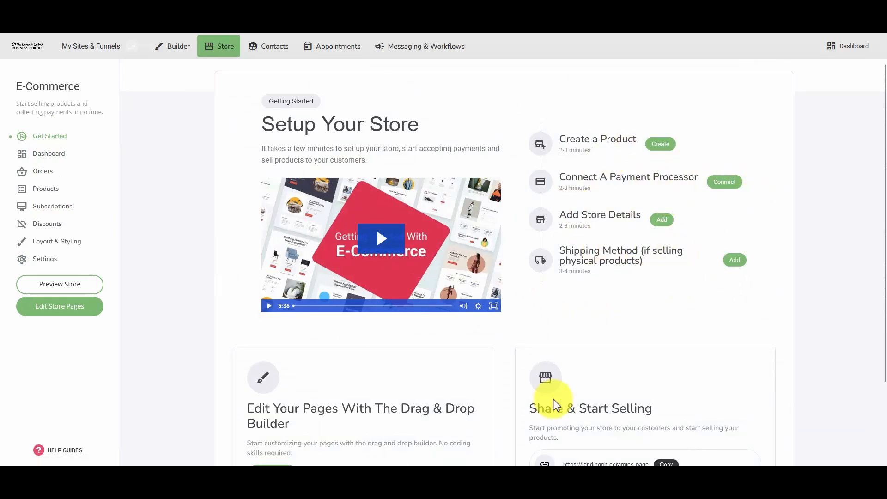
{"action": "left_click", "coordinate": [48, 155]}
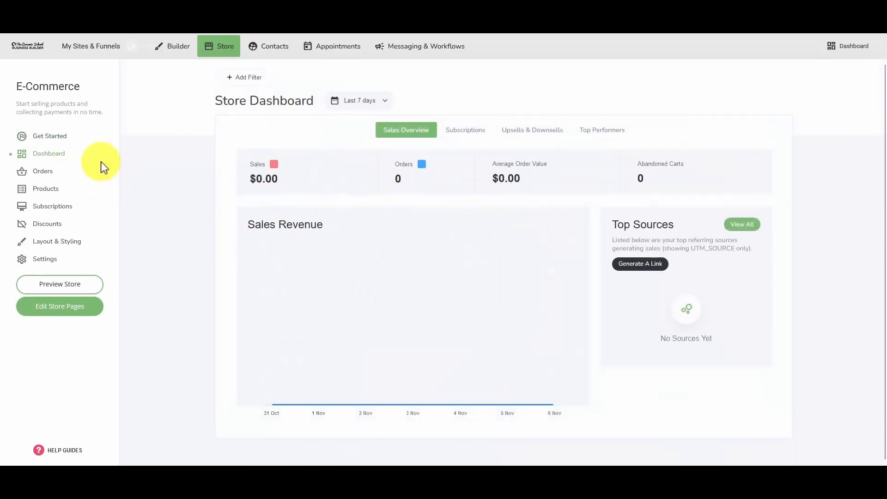
View the store's orders, including the abandoned and archived ones
{"action": "left_click", "coordinate": [41, 176]}
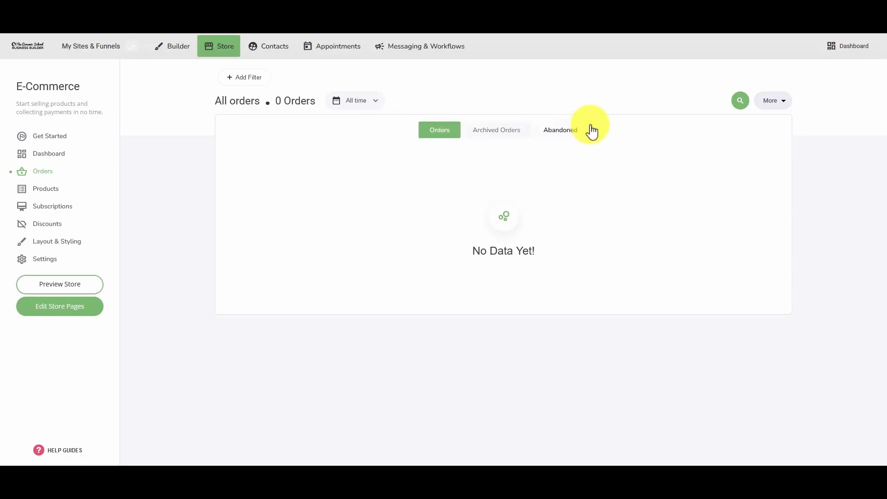
{"action": "left_click", "coordinate": [558, 134]}
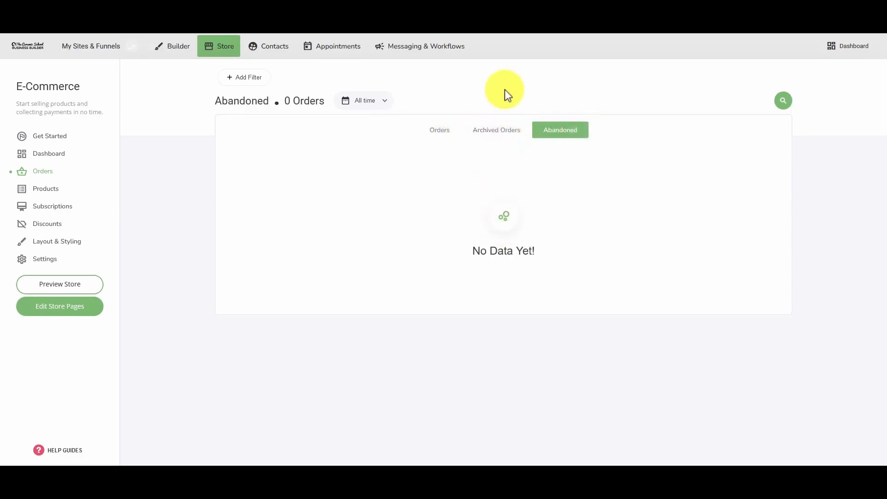
{"action": "left_click", "coordinate": [488, 136]}
{"action": "left_click", "coordinate": [445, 136]}
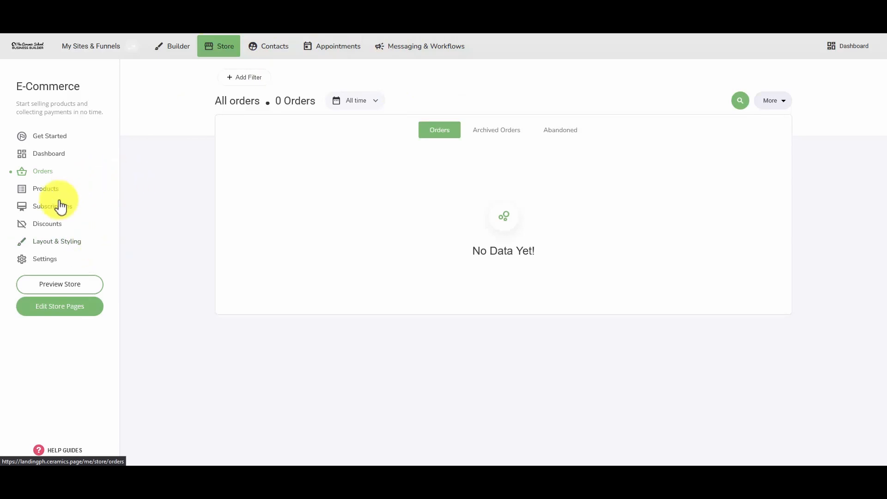
Preview the store, view the Pottery Tool Set product page and close the preview
{"action": "left_click", "coordinate": [70, 290]}
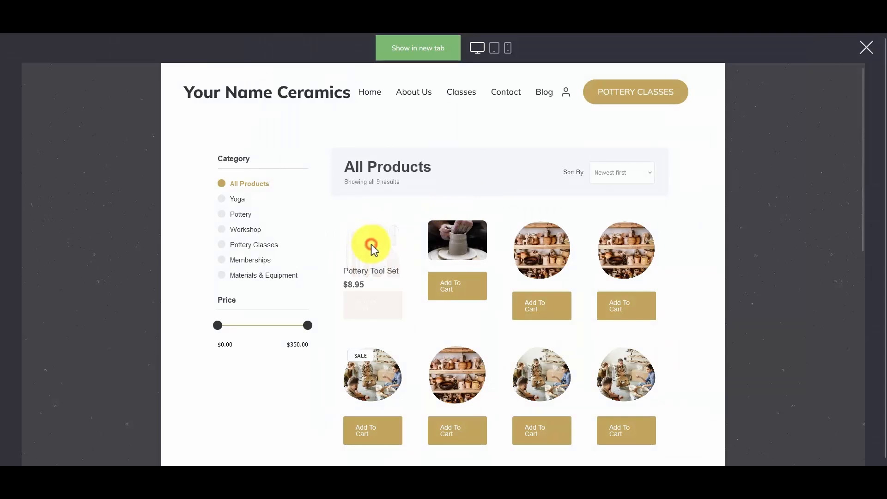
{"action": "left_click", "coordinate": [367, 279]}
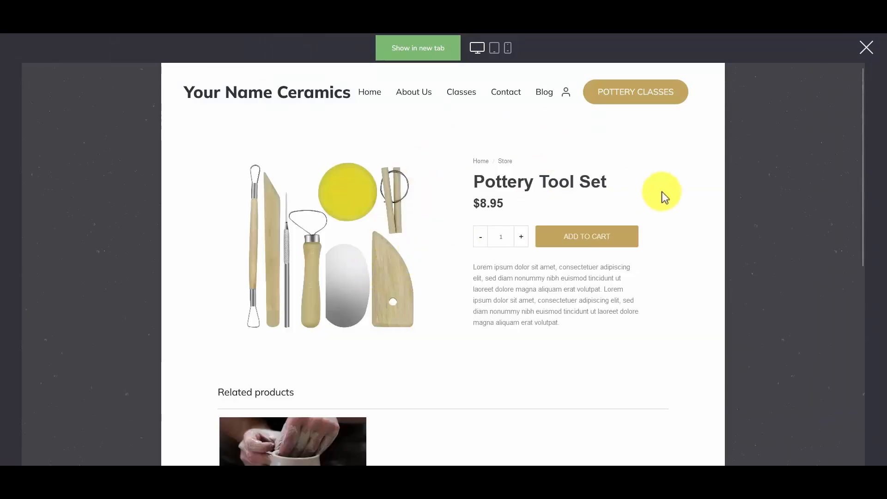
{"action": "left_click", "coordinate": [866, 48]}
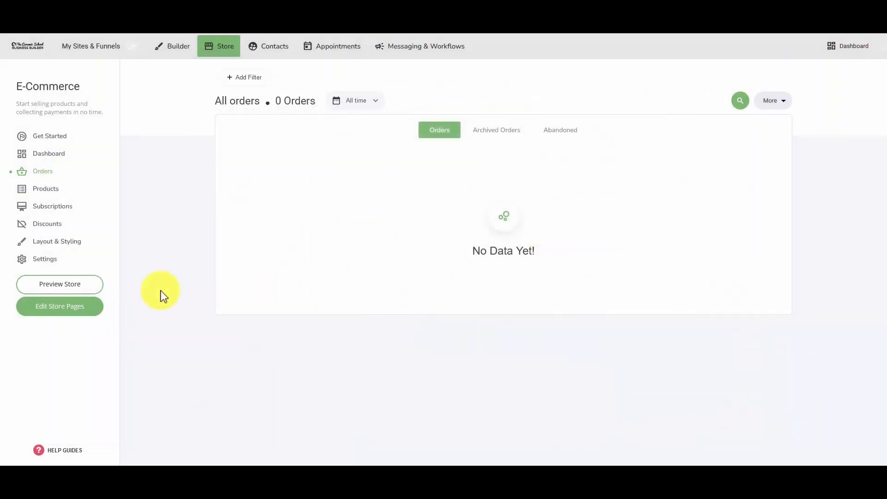
Browse the support portal's topics and ticket options in the help guides, then close the guides
{"action": "left_click", "coordinate": [49, 454]}
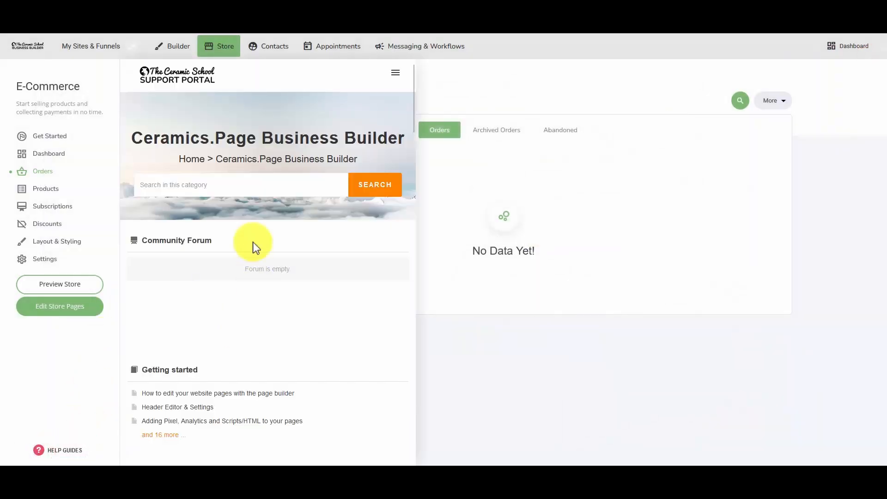
{"action": "scroll", "coordinate": [218, 343], "scroll_direction": "down", "scroll_amount": 12}
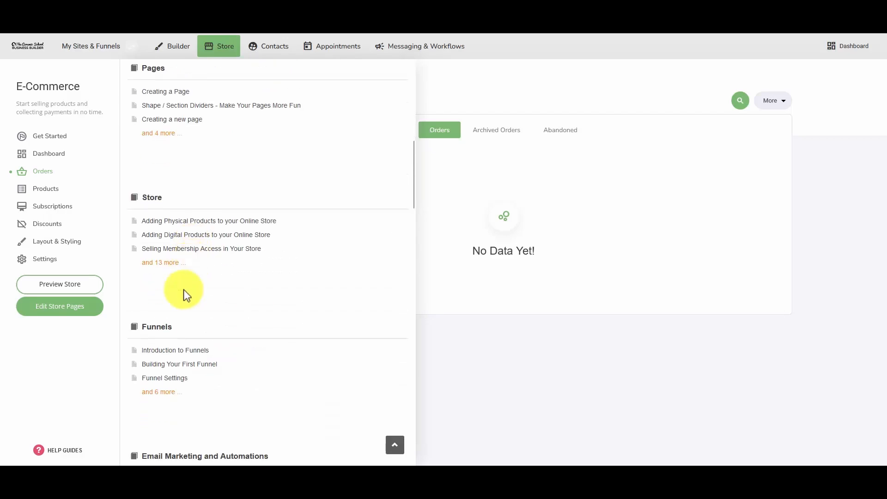
{"action": "scroll", "coordinate": [195, 275], "scroll_direction": "down", "scroll_amount": 4}
{"action": "scroll", "coordinate": [168, 337], "scroll_direction": "down", "scroll_amount": 4}
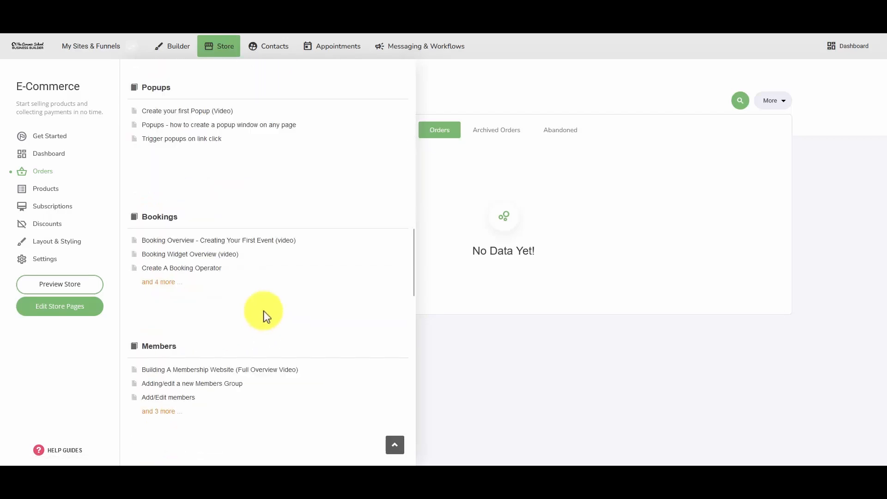
{"action": "scroll", "coordinate": [264, 314], "scroll_direction": "up", "scroll_amount": 2}
{"action": "scroll", "coordinate": [267, 317], "scroll_direction": "up", "scroll_amount": 18}
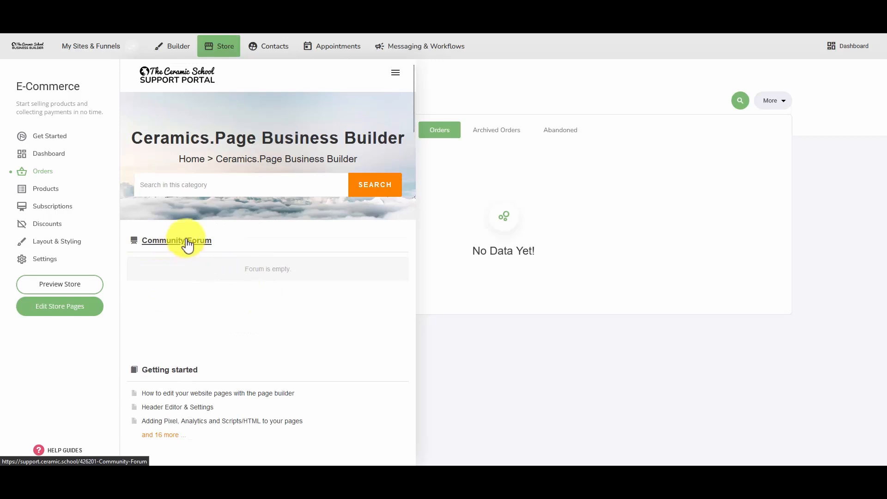
{"action": "left_click", "coordinate": [396, 75]}
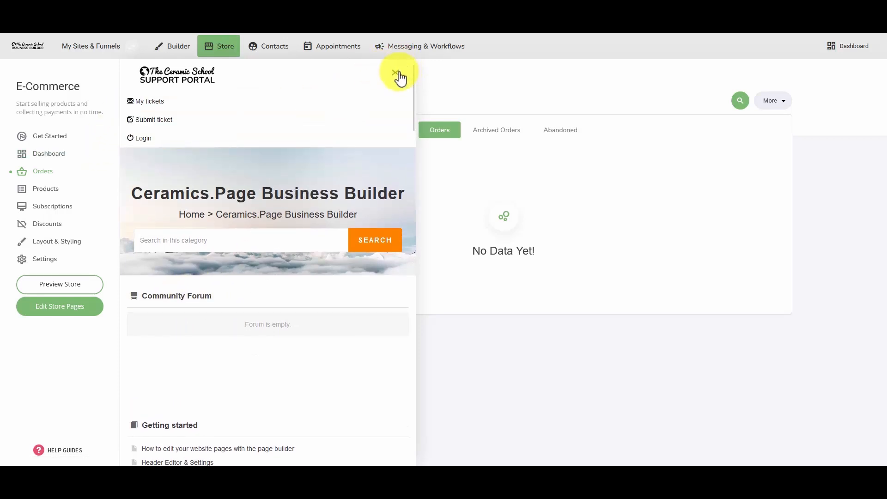
{"action": "left_click", "coordinate": [399, 72]}
{"action": "left_click", "coordinate": [459, 239]}
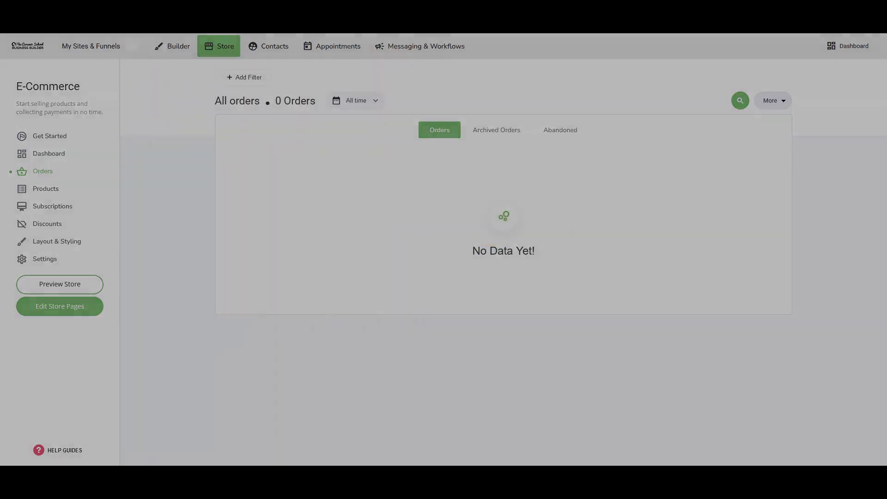